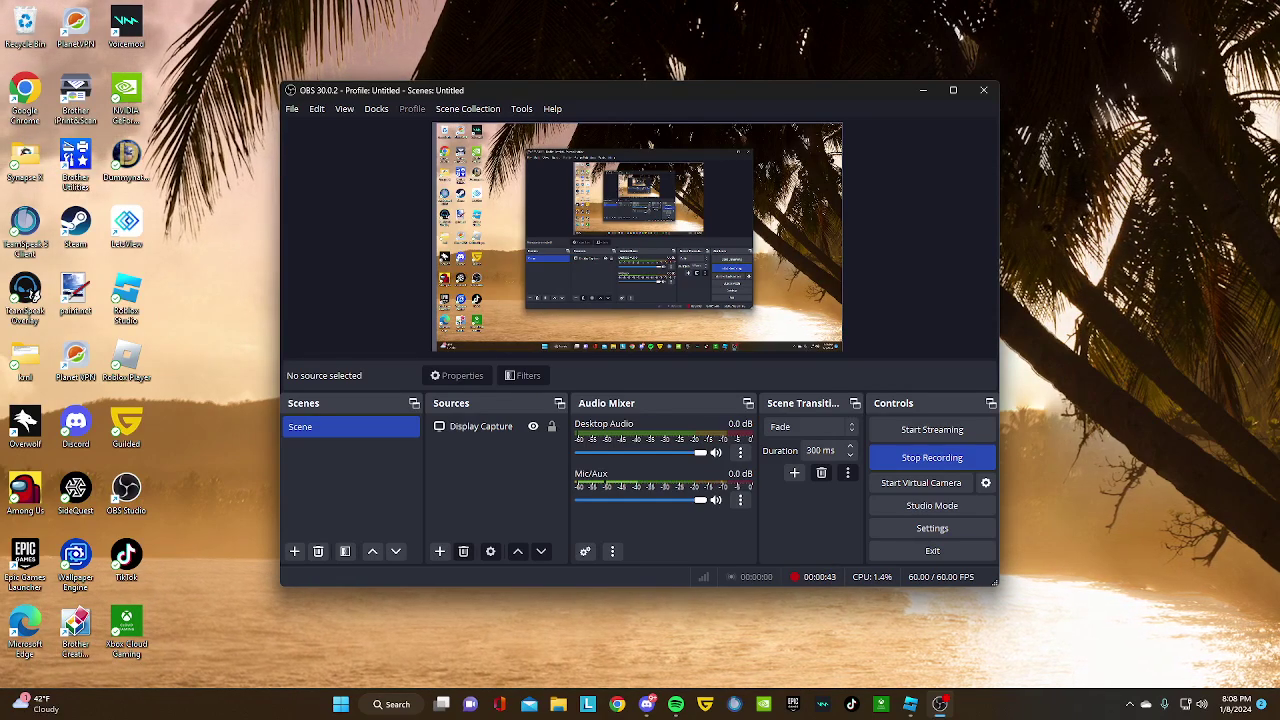
Look over the free-products channel in Discord and switch to the Baseplate place in Roblox Studio.
click(647, 704)
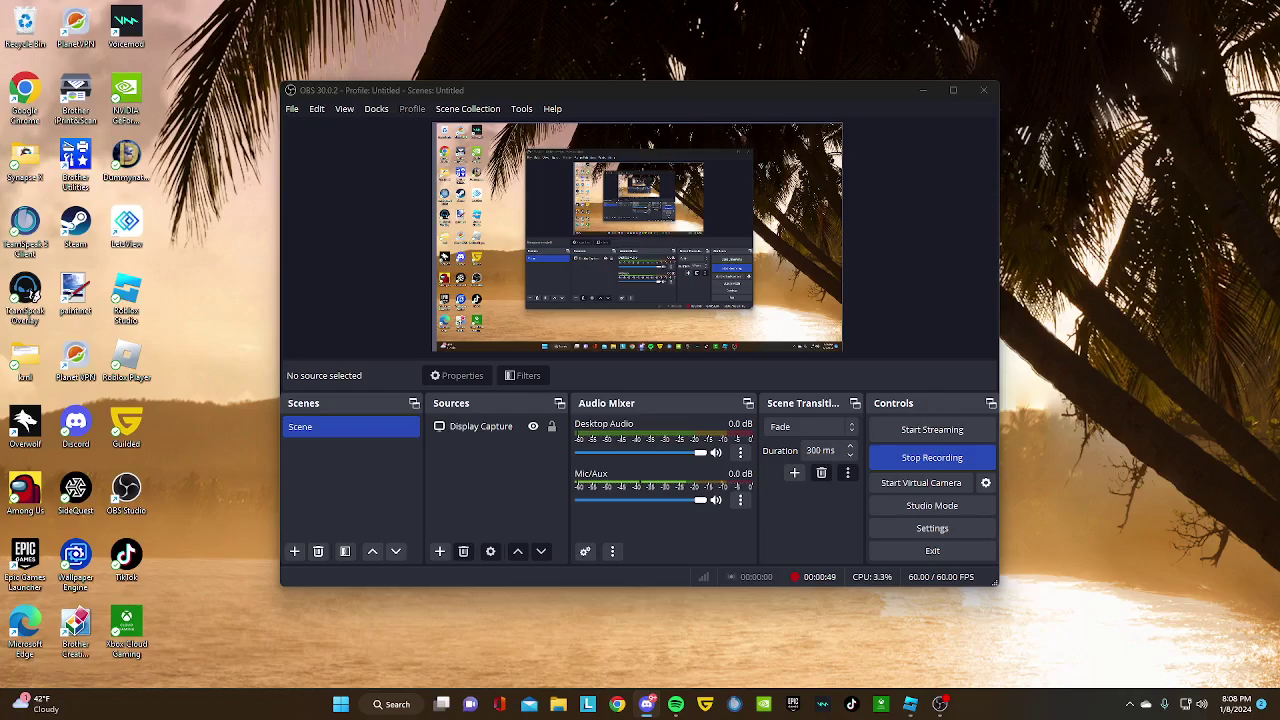
drag(1279, 250, 588, 0)
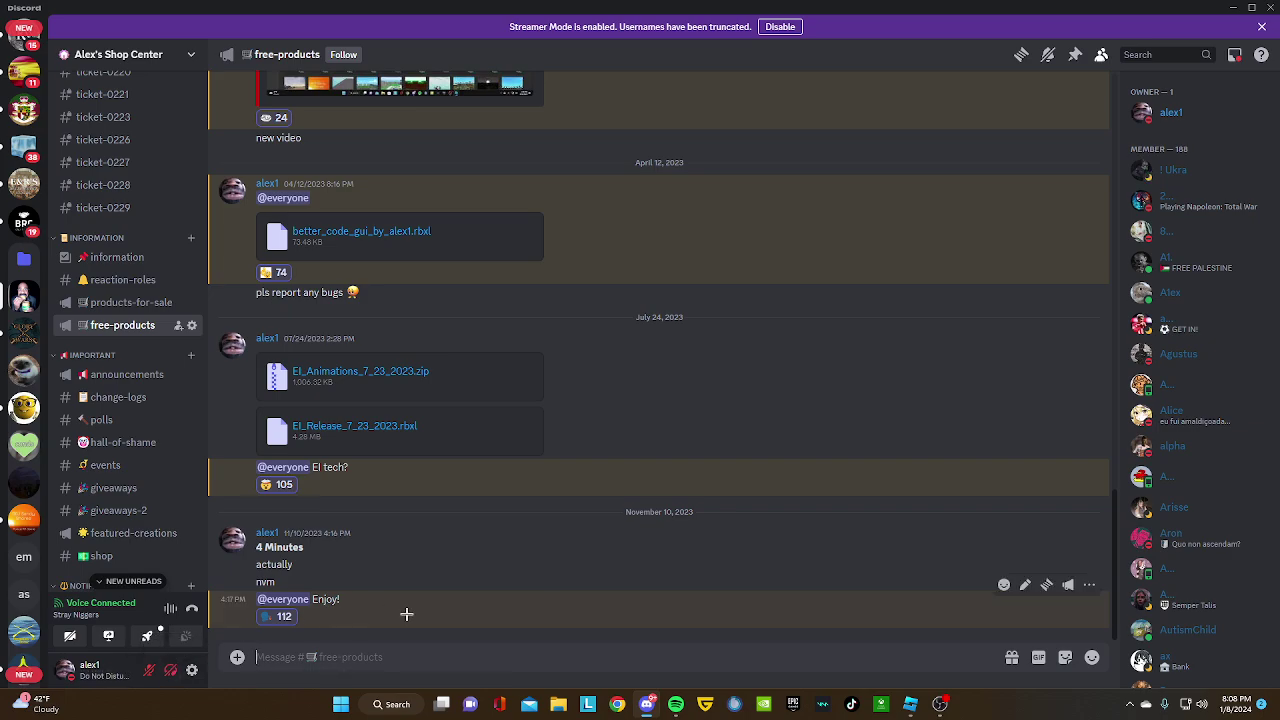
drag(814, 8, 1279, 183)
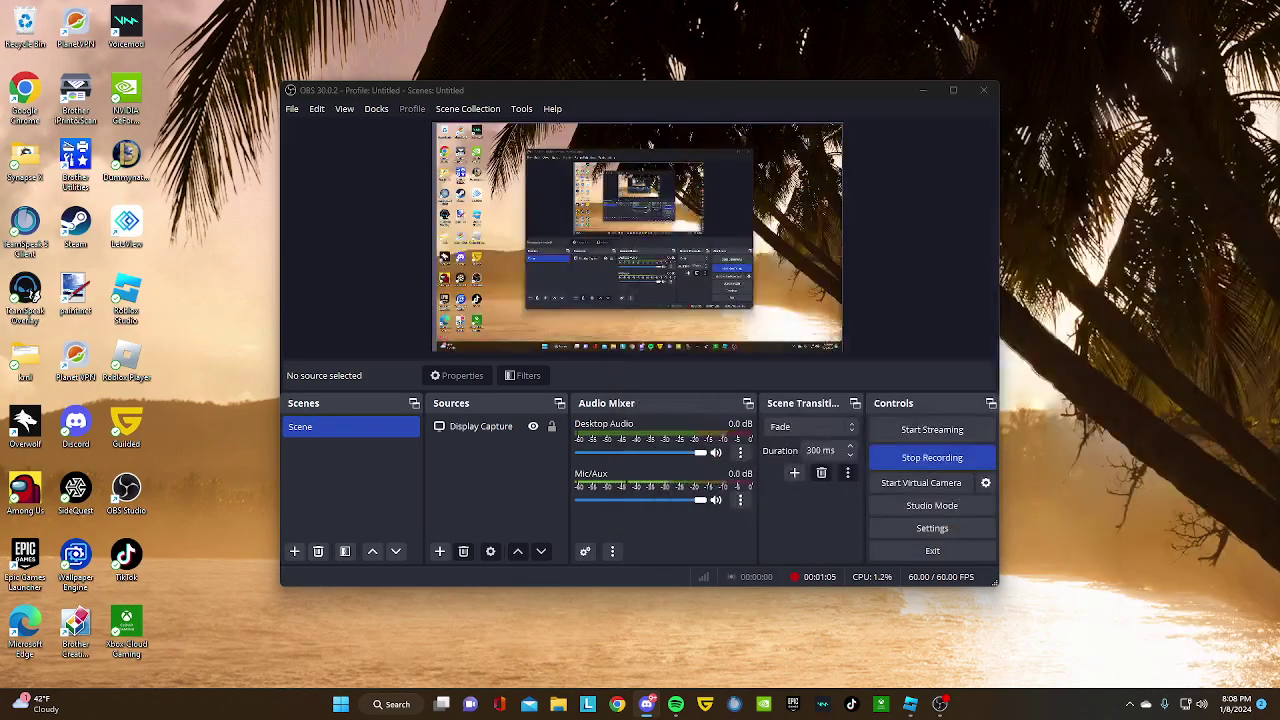
click(907, 708)
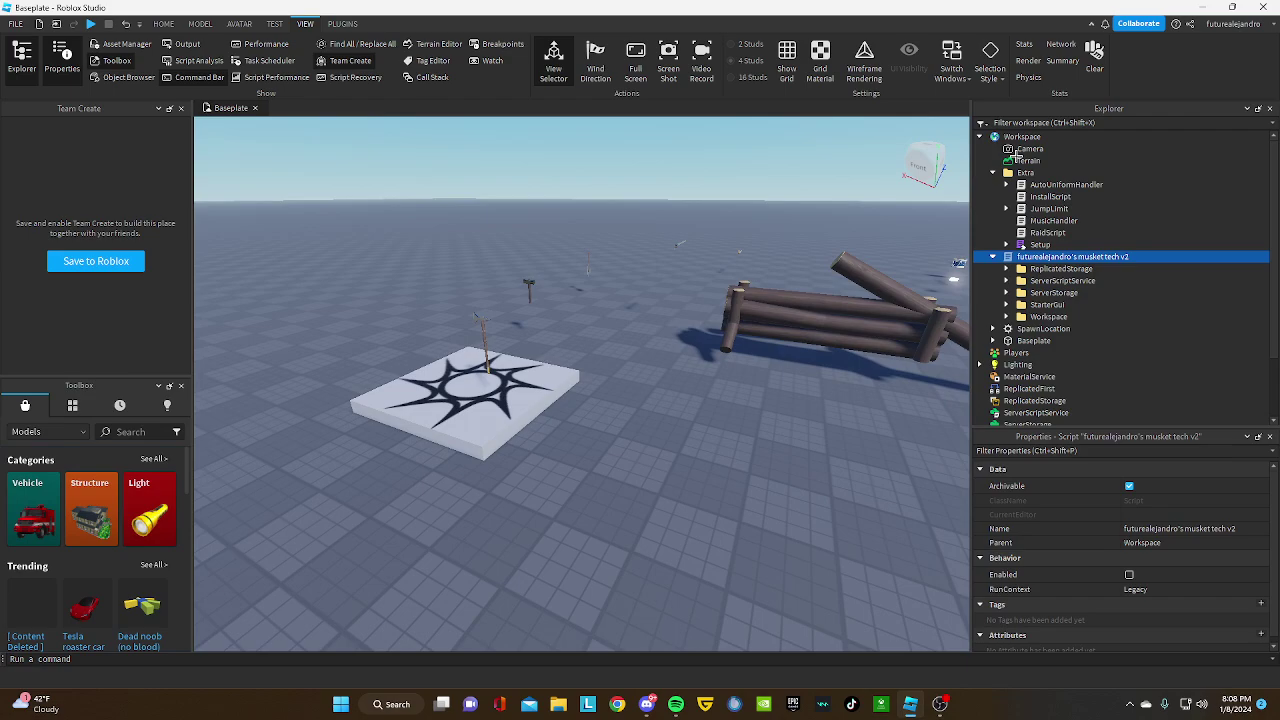
Collapse the Extra folder and review the code of the disabled musket tech v2 script, closing it again.
click(993, 173)
right_drag(797, 438, 797, 438)
key(w)
key(w)
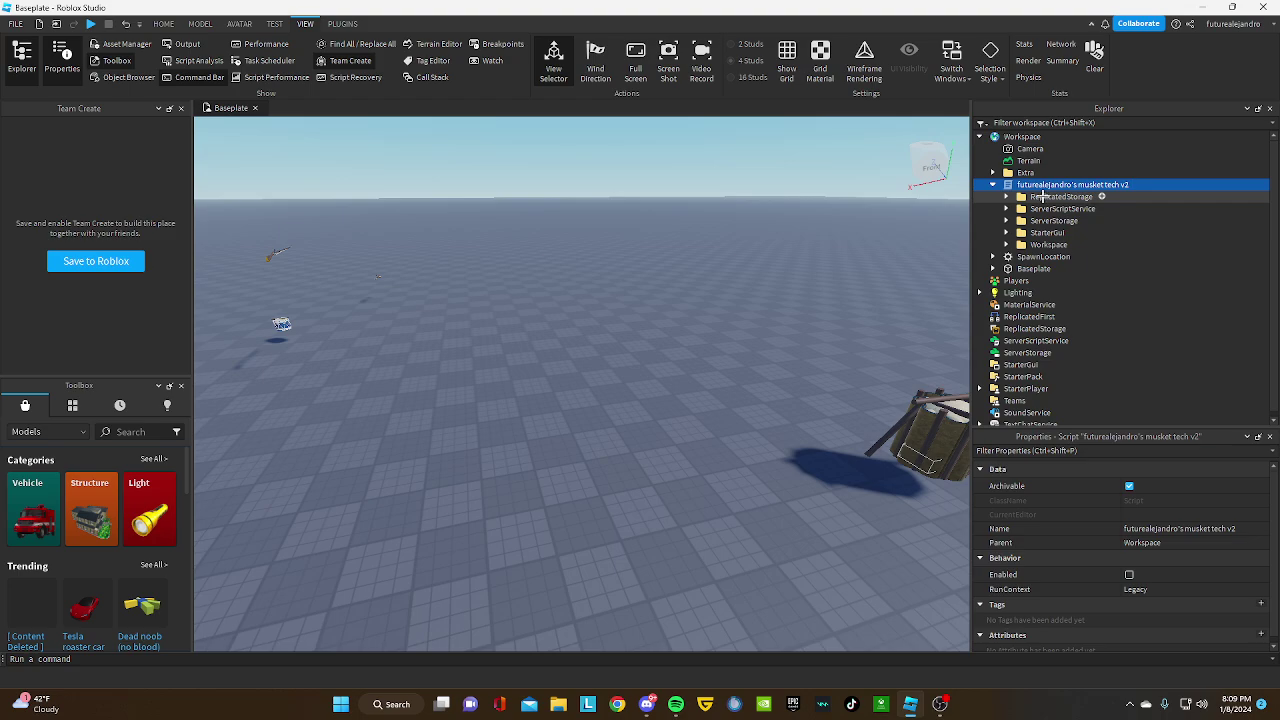
double_click(1062, 185)
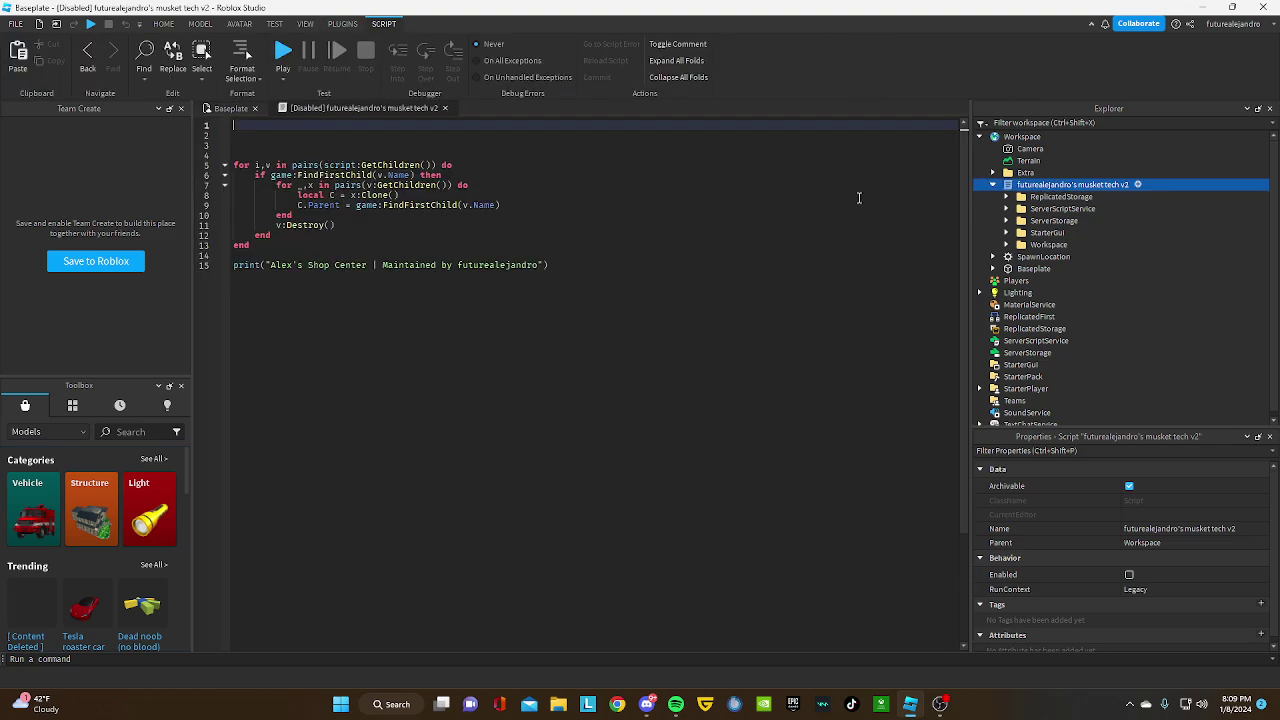
click(441, 108)
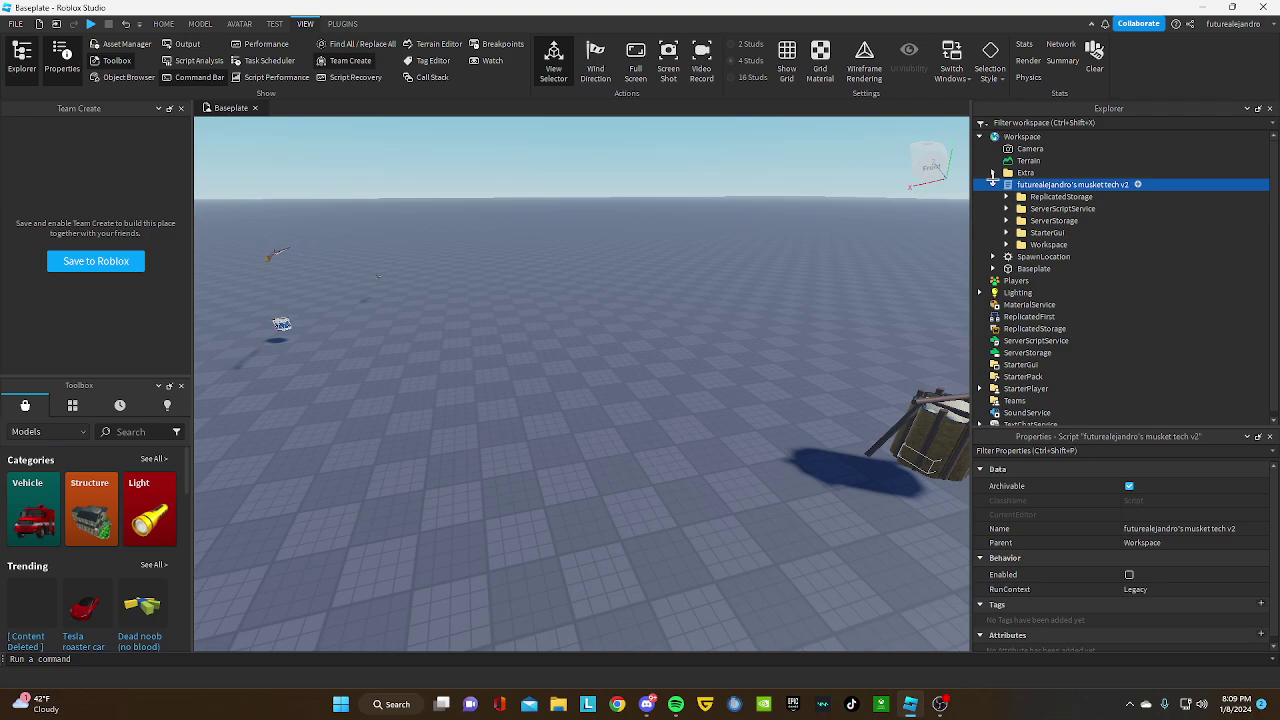
Read through the setup instructions in the Extra folder's InstallScript and close the script.
click(993, 172)
double_click(1050, 197)
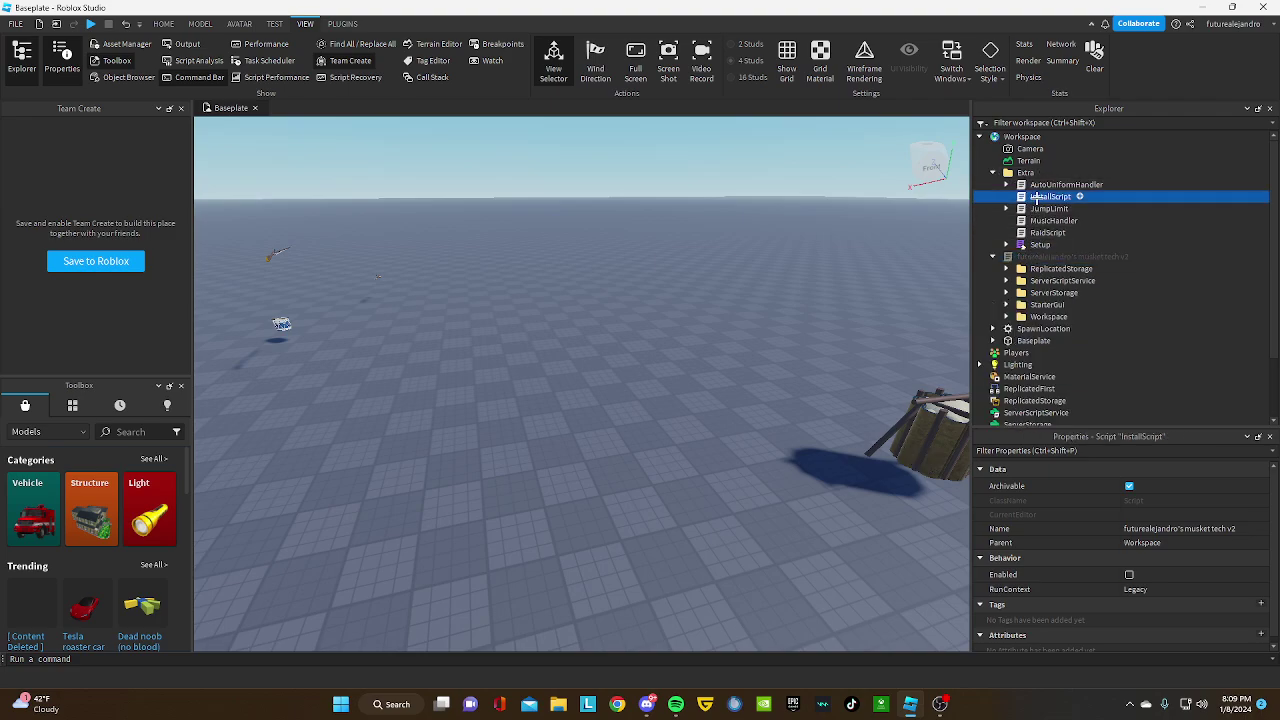
scroll(336, 402, down, 10)
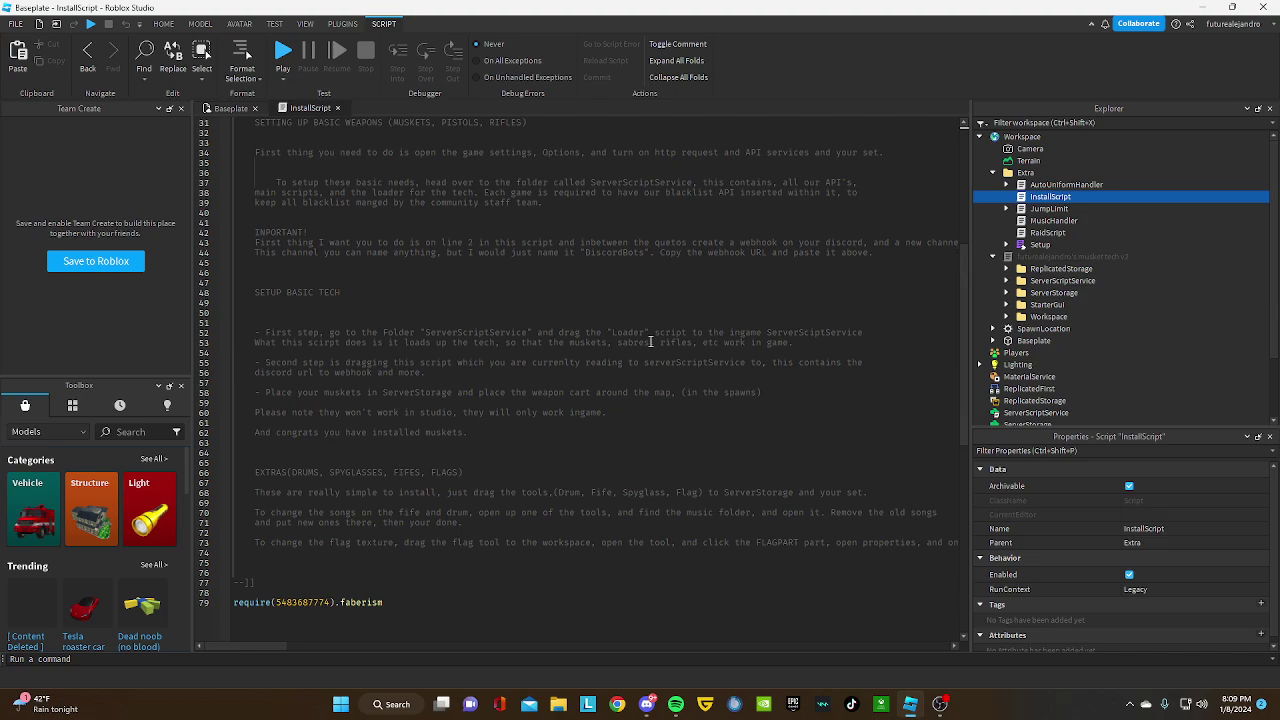
scroll(574, 552, up, 3)
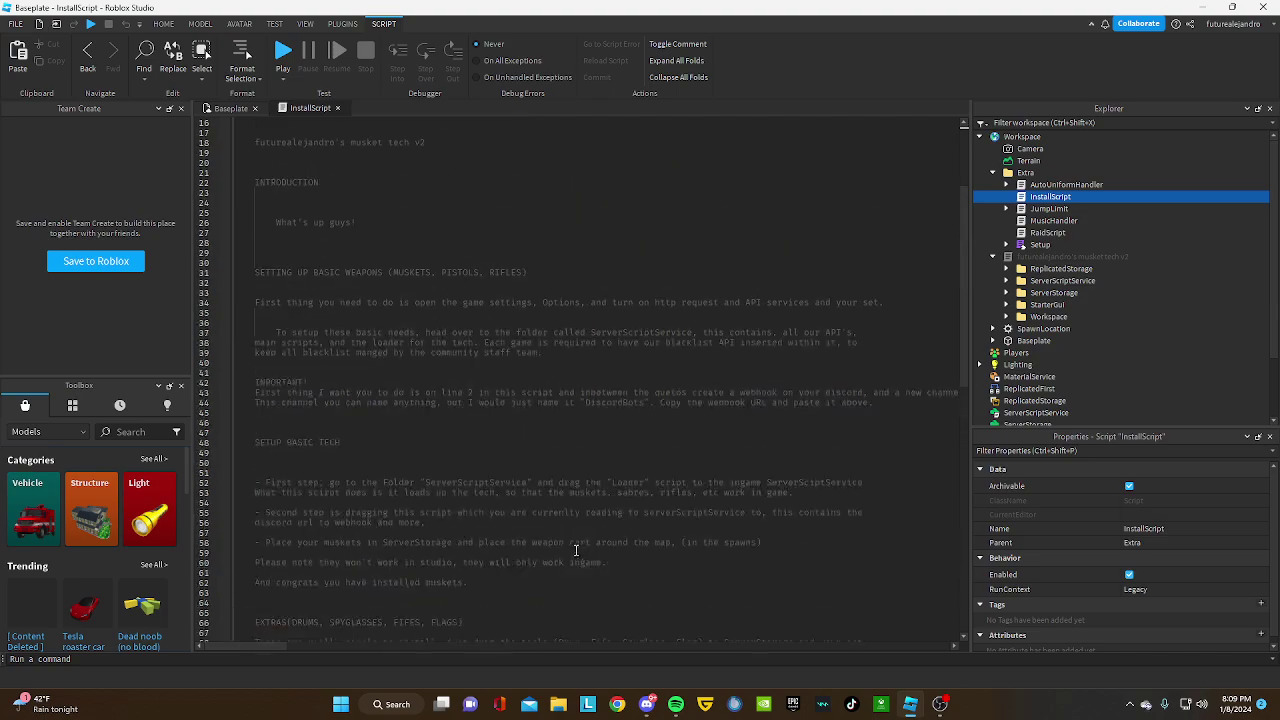
scroll(577, 548, down, 1)
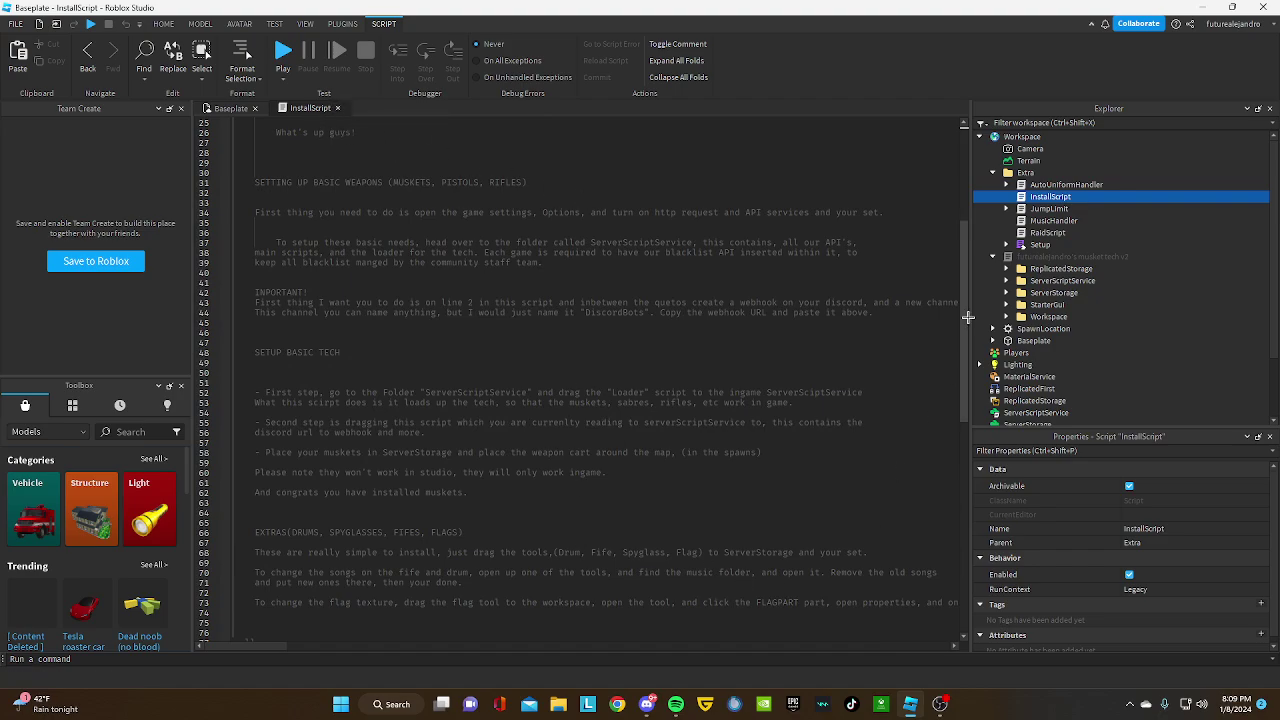
scroll(967, 393, down, 2)
scroll(943, 300, up, 2)
click(337, 108)
Review the settings in the Extra folder's Setup module script, close it, and collapse the Extra and musket tech v2 trees.
click(1006, 244)
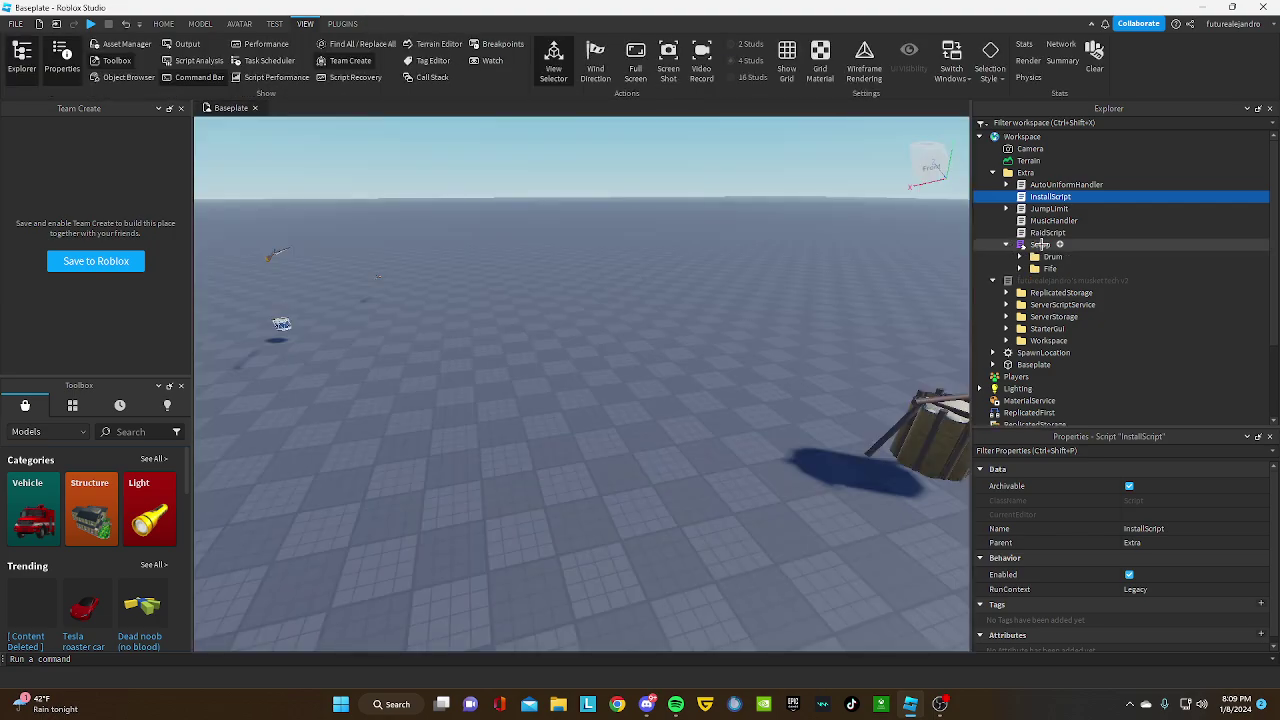
double_click(1040, 244)
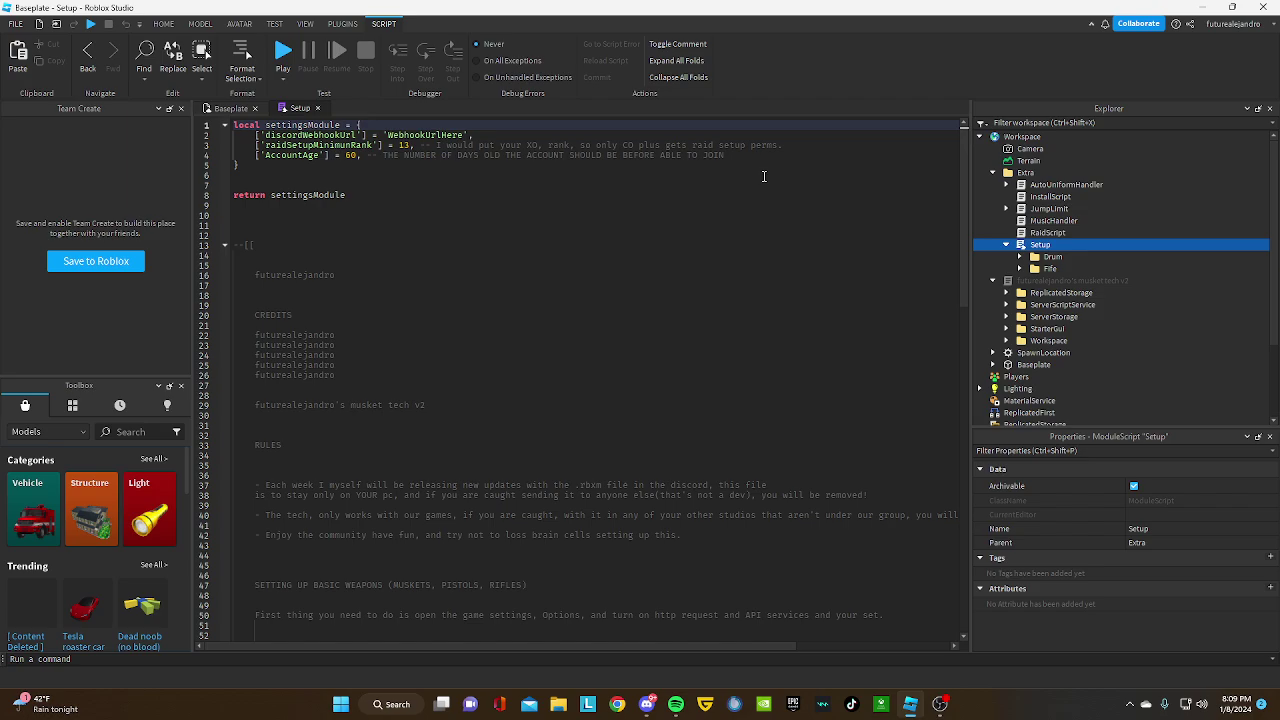
mouse_move(965, 178)
mouse_down()
mouse_move(952, 468)
mouse_move(954, 200)
mouse_up()
click(317, 108)
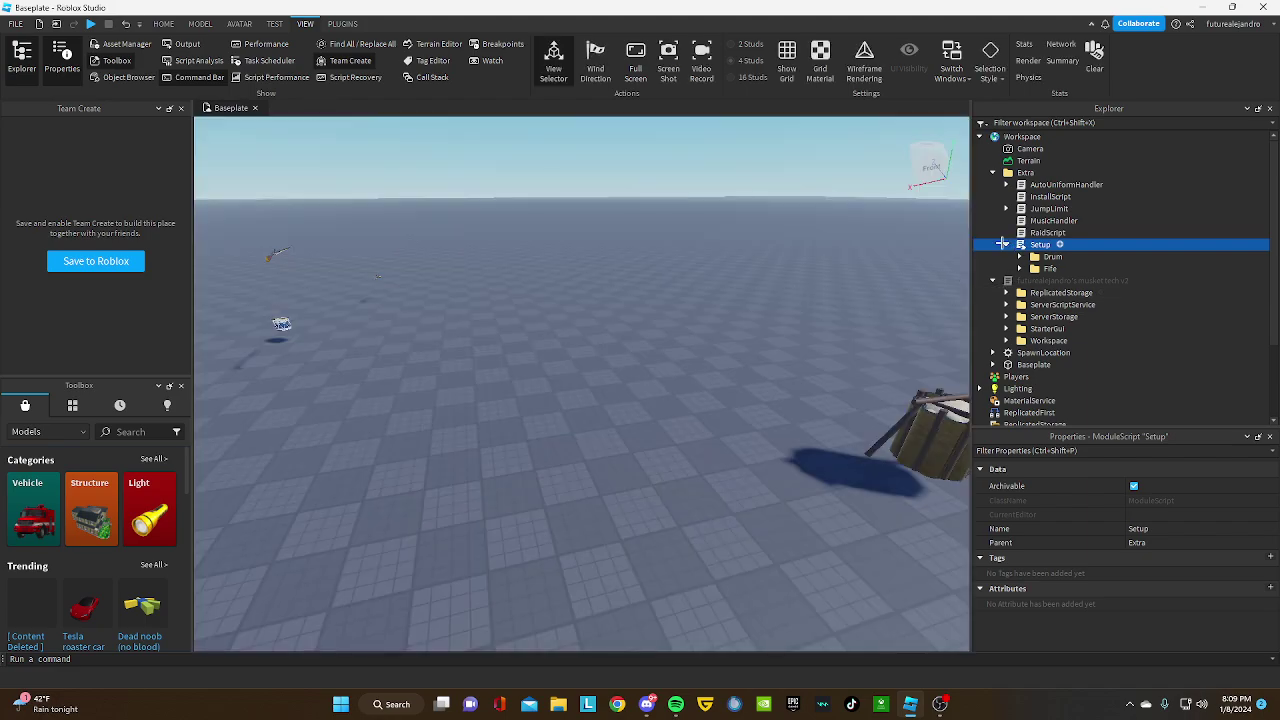
click(993, 172)
click(993, 184)
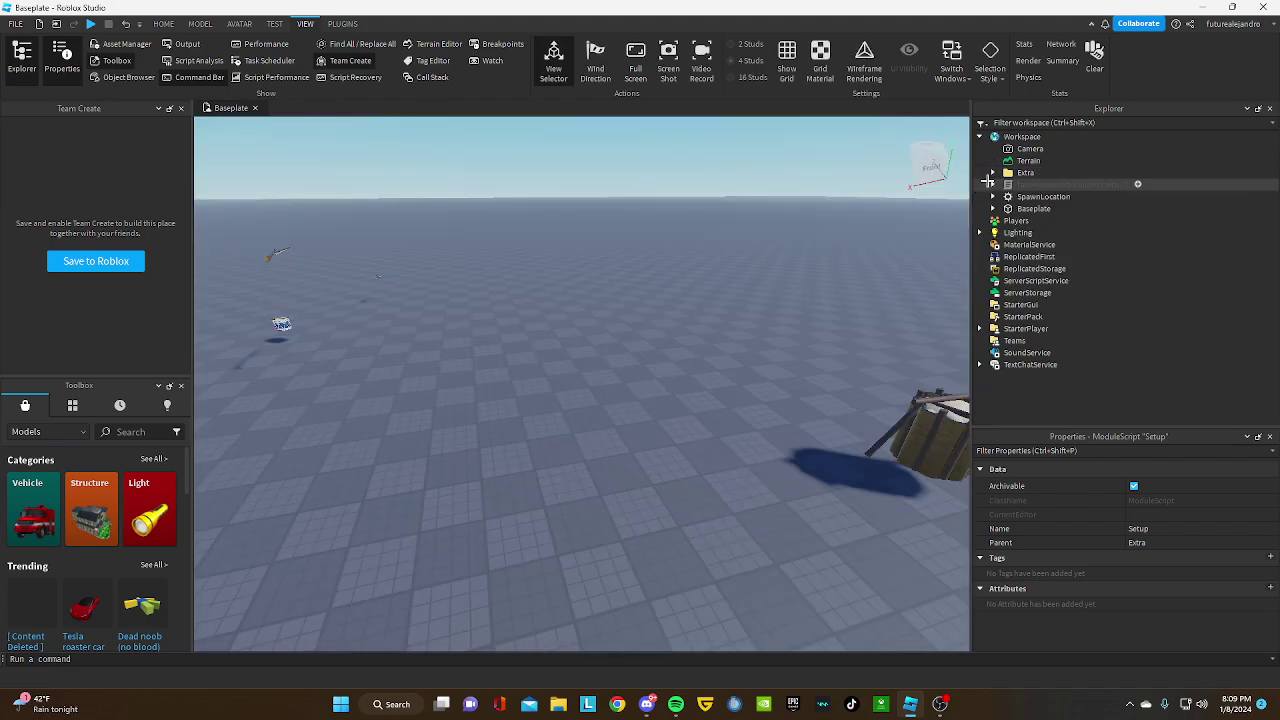
Move all contents of the musket tech v2 ReplicatedStorage folder into the game's ReplicatedStorage service.
drag(1078, 196, 995, 186)
click(993, 185)
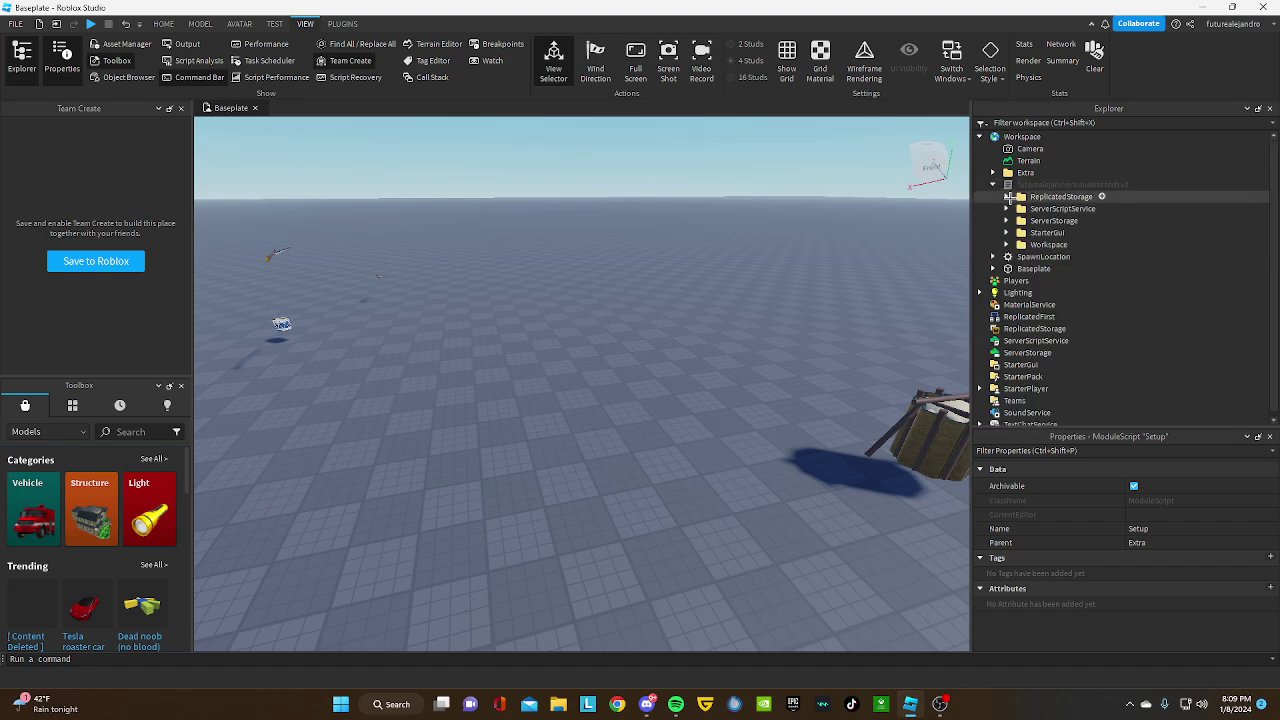
click(1008, 196)
drag(1127, 209, 1075, 309)
drag(1053, 210, 1040, 325)
click(980, 328)
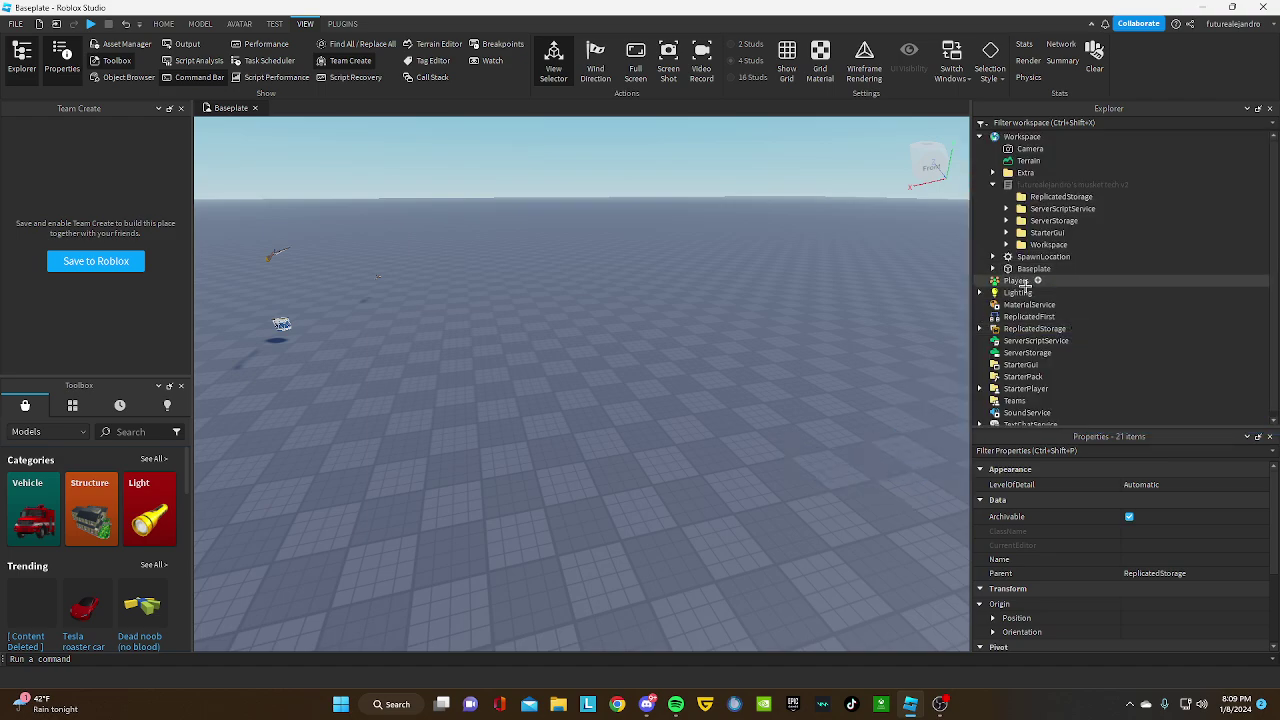
Move everything from the API folder to WalkSpeedHandler in the tech's ServerScriptService folder into the game's ServerScriptService.
click(1006, 208)
drag(1139, 223, 1132, 317)
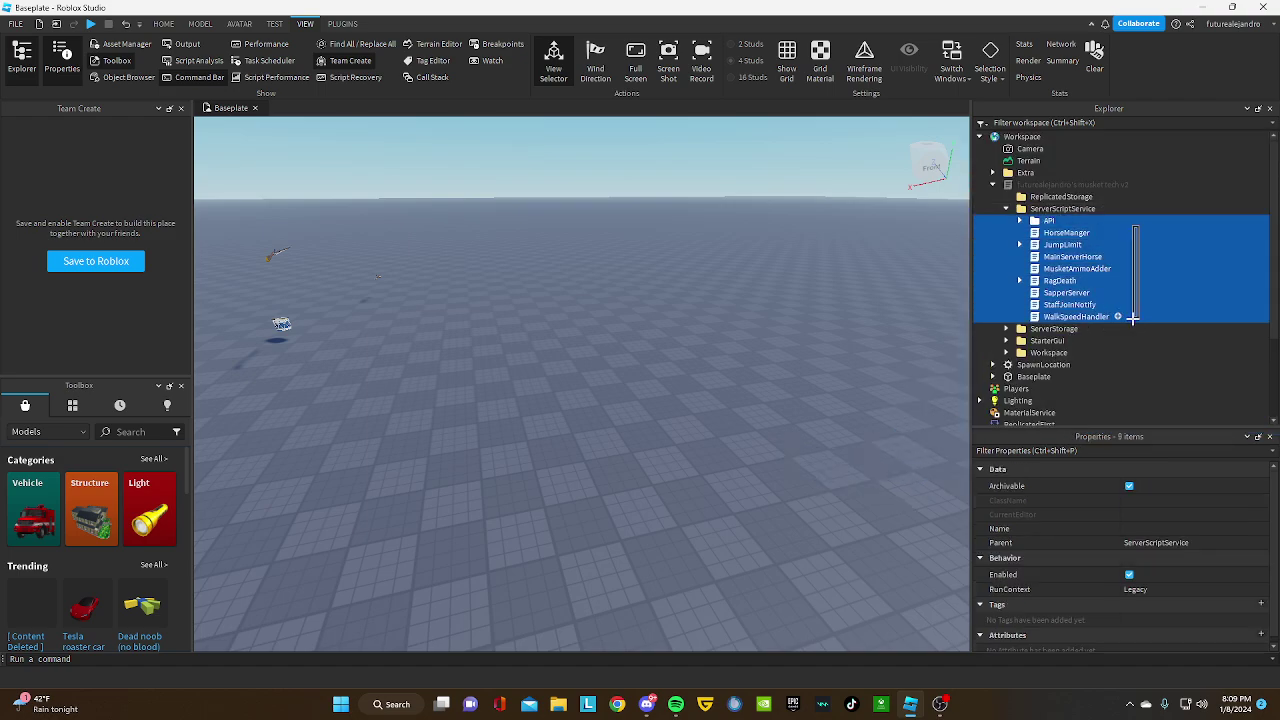
drag(1074, 269, 1030, 338)
scroll(1098, 291, down, 3)
click(980, 340)
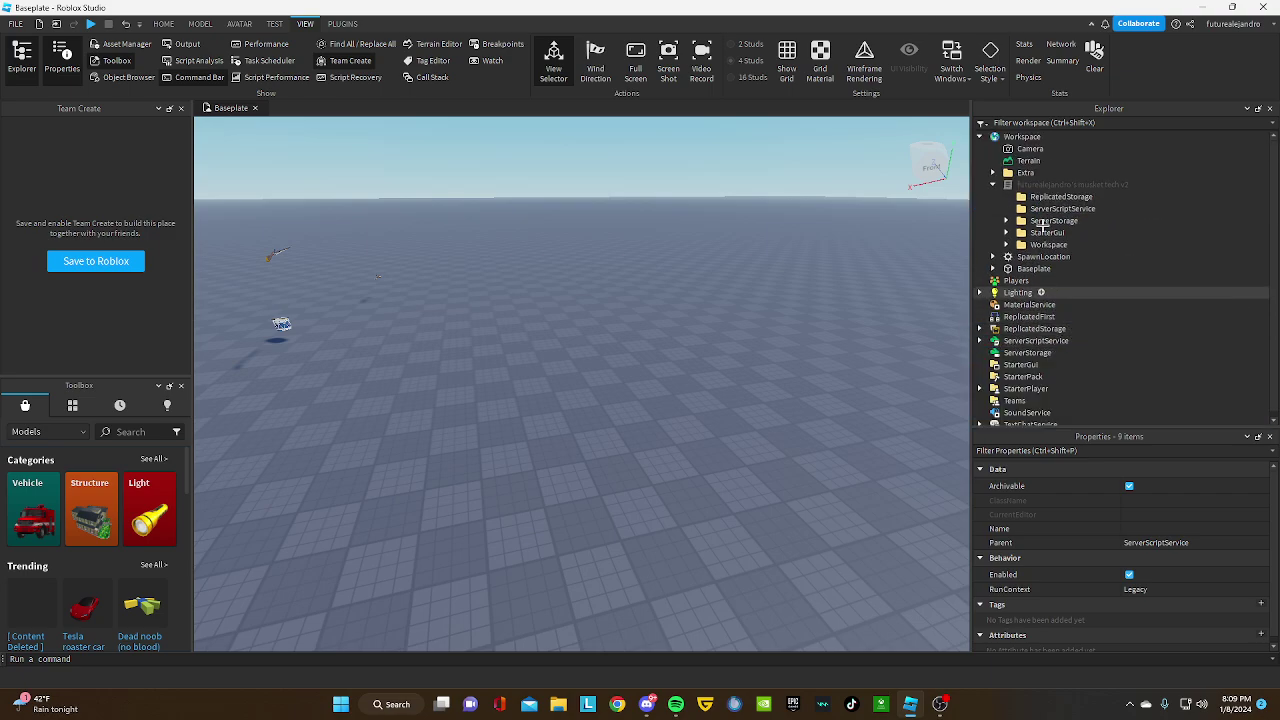
Move all contents of the tech's ServerStorage folder into the game's ServerStorage service.
click(1006, 220)
drag(1140, 238, 1058, 346)
click(983, 306)
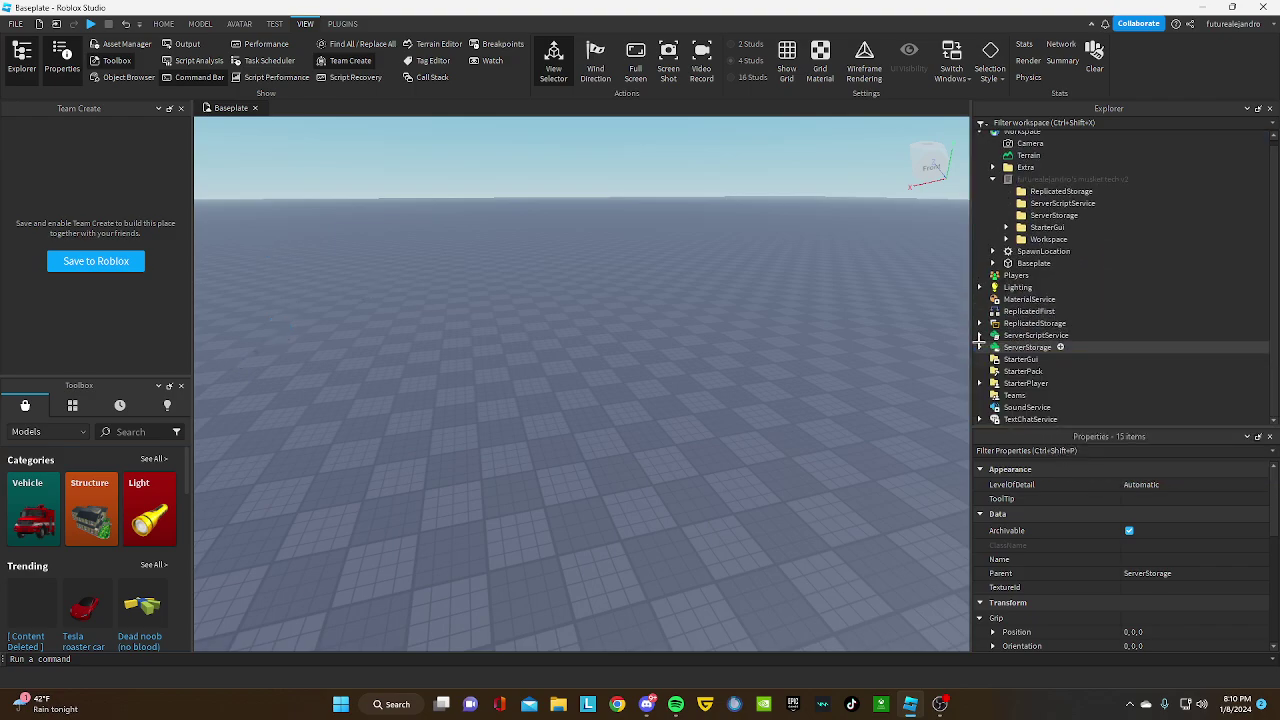
Move everything from UITemplates to SpyGui in the tech's StarterGui folder into the game's StarterGui.
click(1006, 227)
drag(1134, 244, 1136, 390)
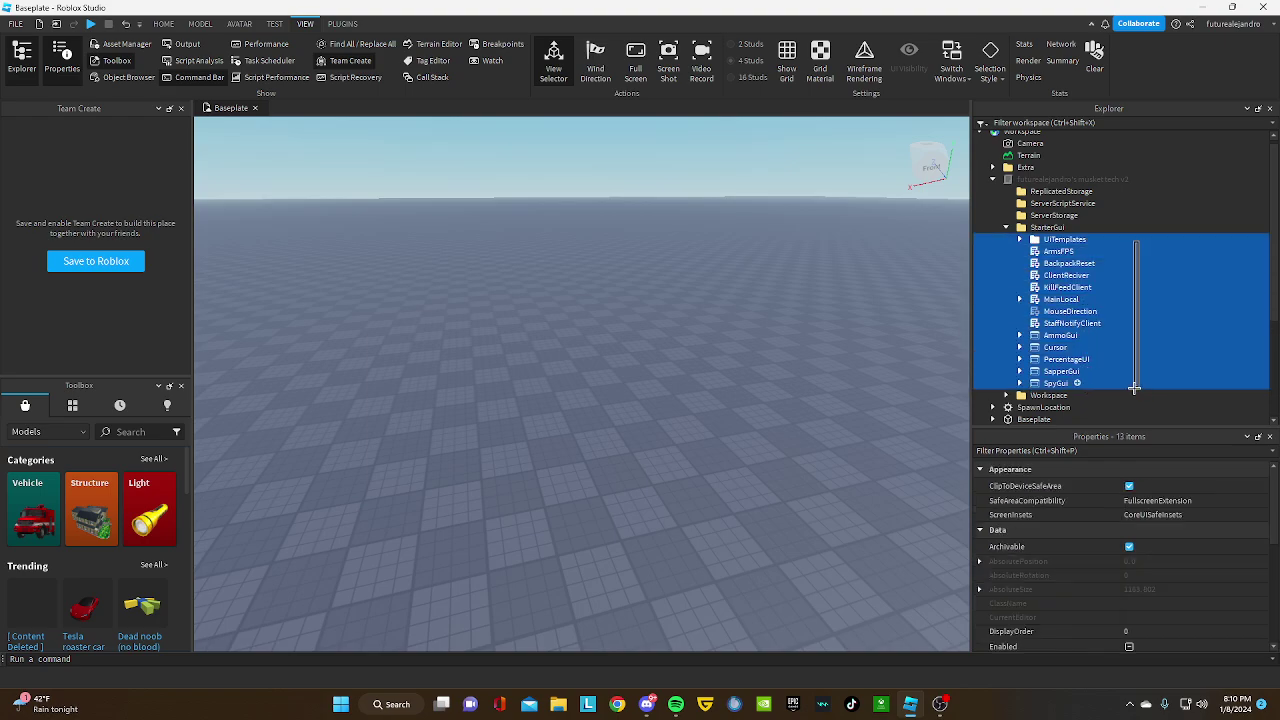
drag(1047, 288, 1058, 360)
scroll(1058, 360, down, 2)
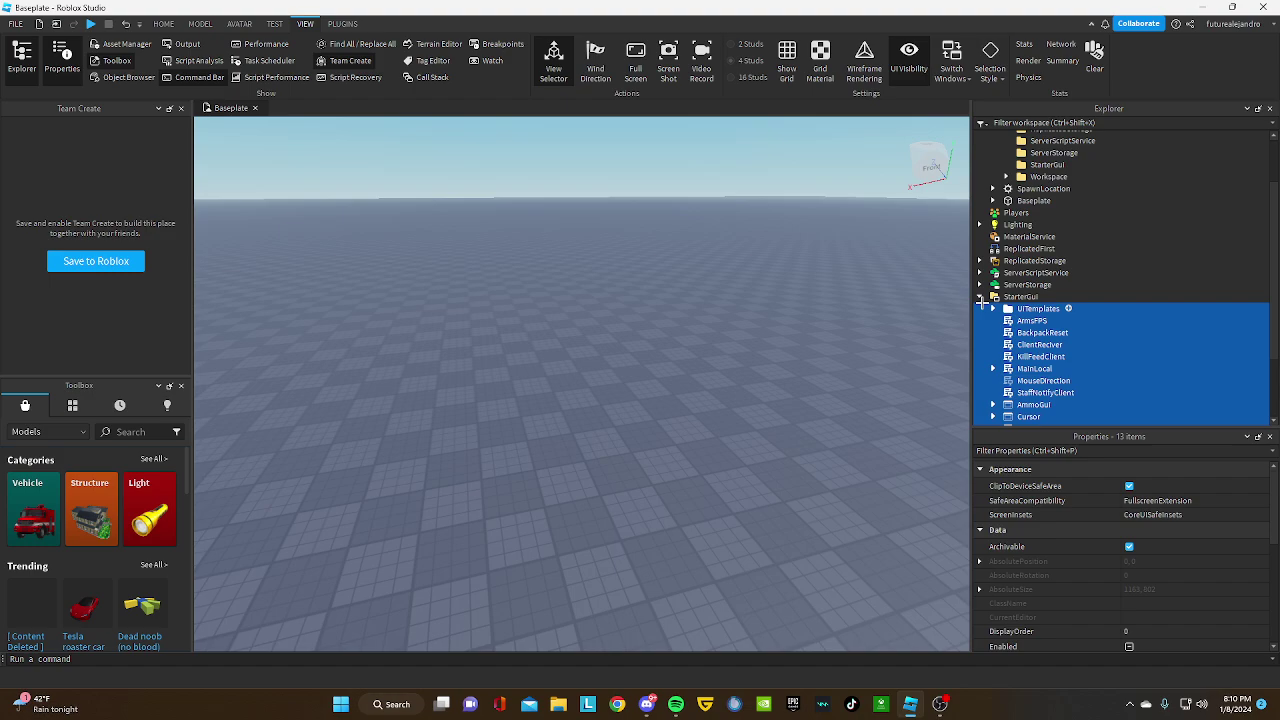
click(1038, 308)
Move Horses, SapperItems and LeaderboardScript directly into Workspace and remove the emptied musket tech v2 script.
click(1006, 176)
click(1107, 187)
shift+click(1115, 210)
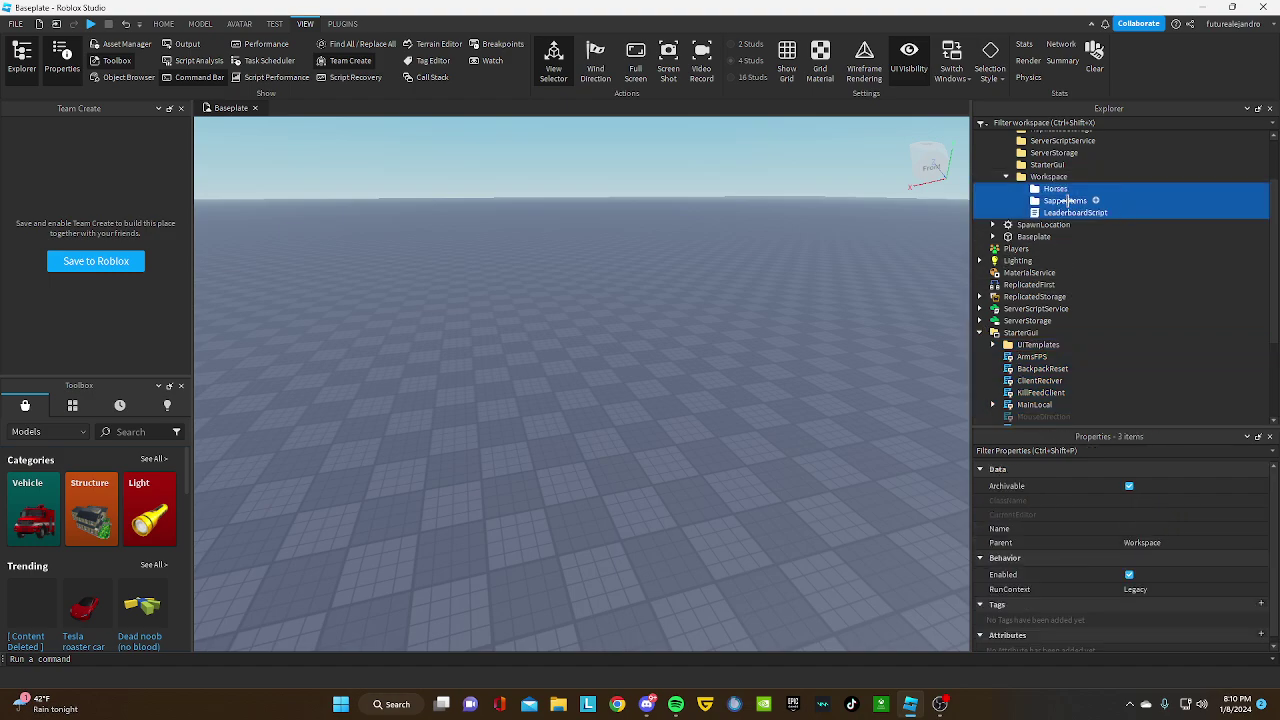
drag(1065, 200, 1051, 134)
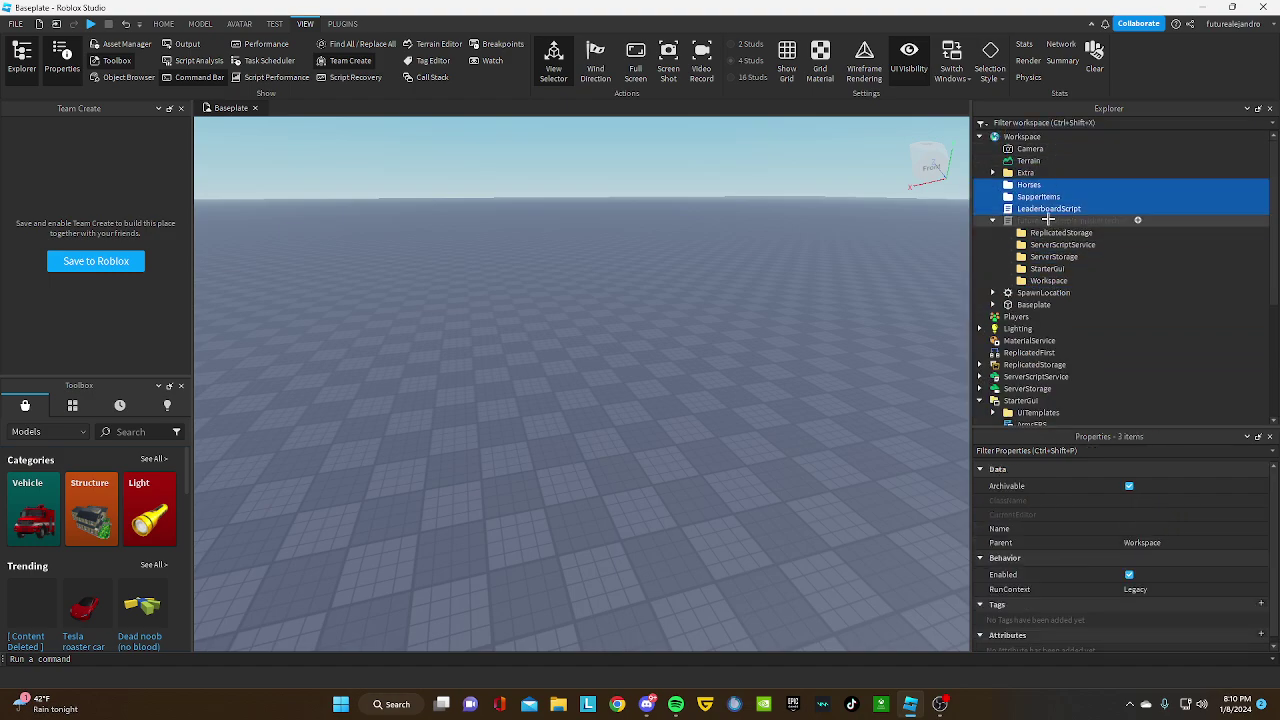
right_click(1048, 220)
click(1075, 117)
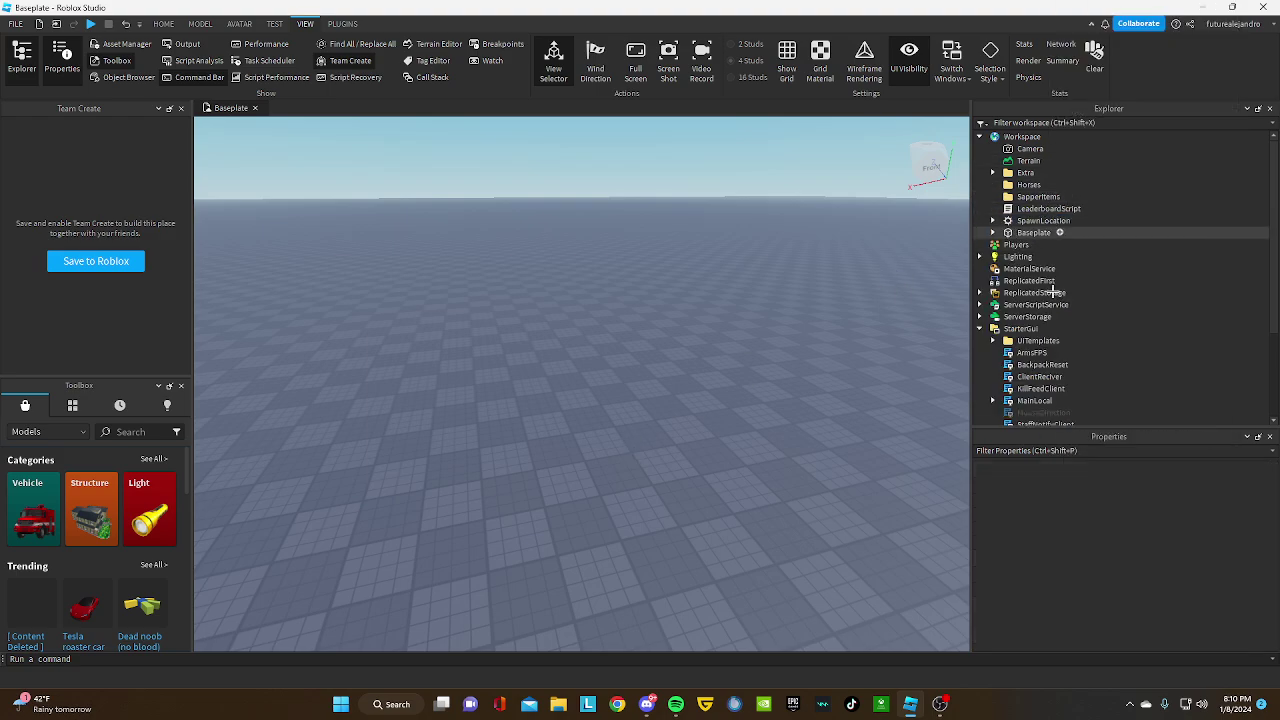
Examine the contents of StarterGui, including the UITemplates folder, and collapse it.
scroll(1130, 270, down, 2)
scroll(1130, 270, down, 2)
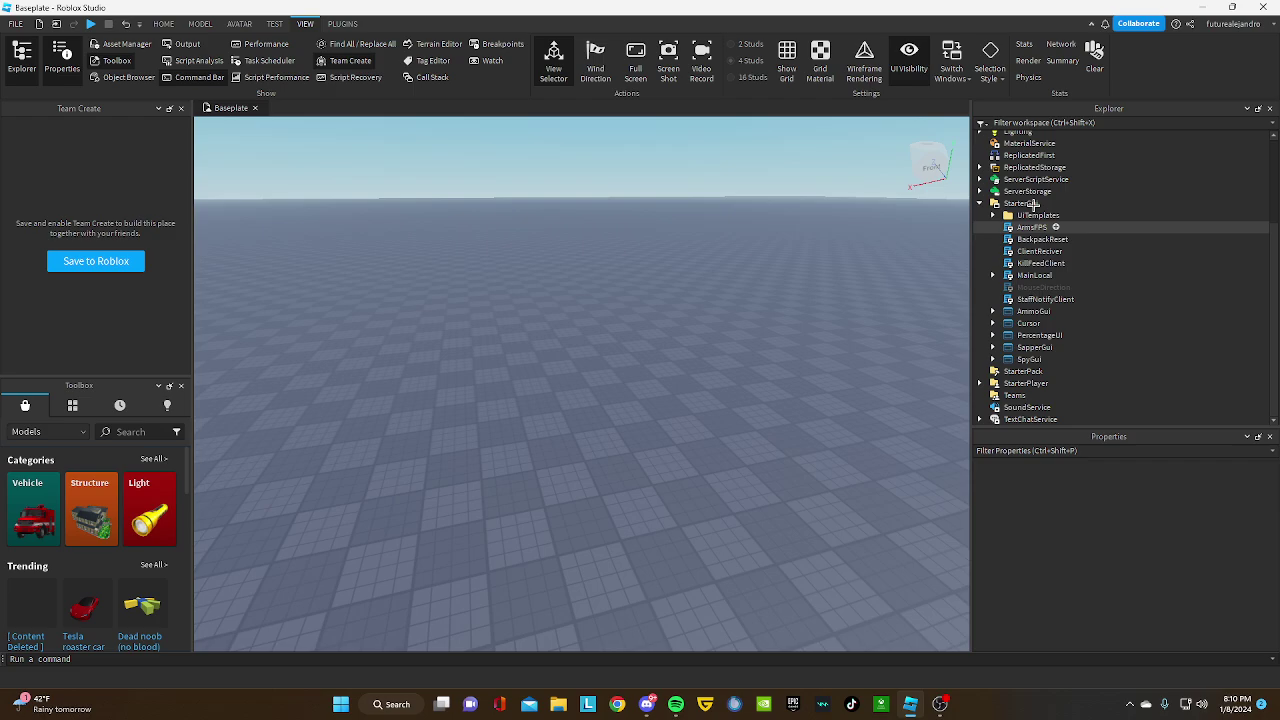
click(1020, 203)
click(1040, 215)
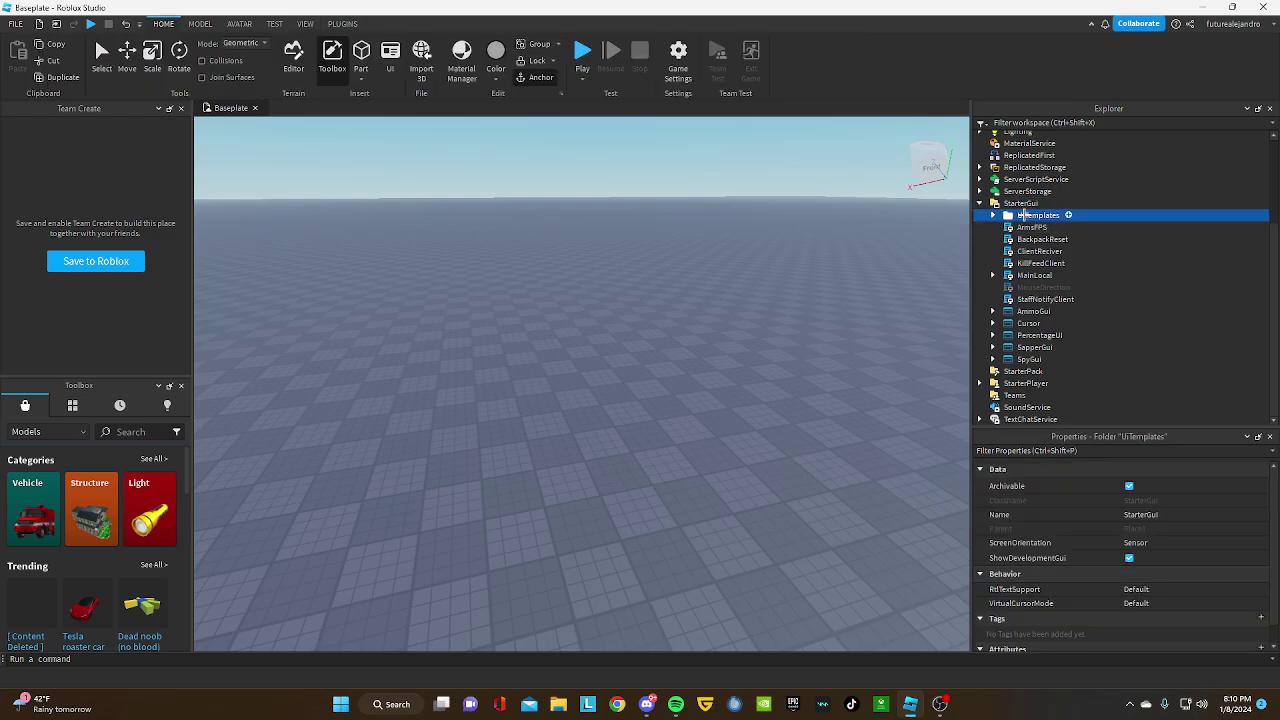
click(992, 215)
click(992, 215)
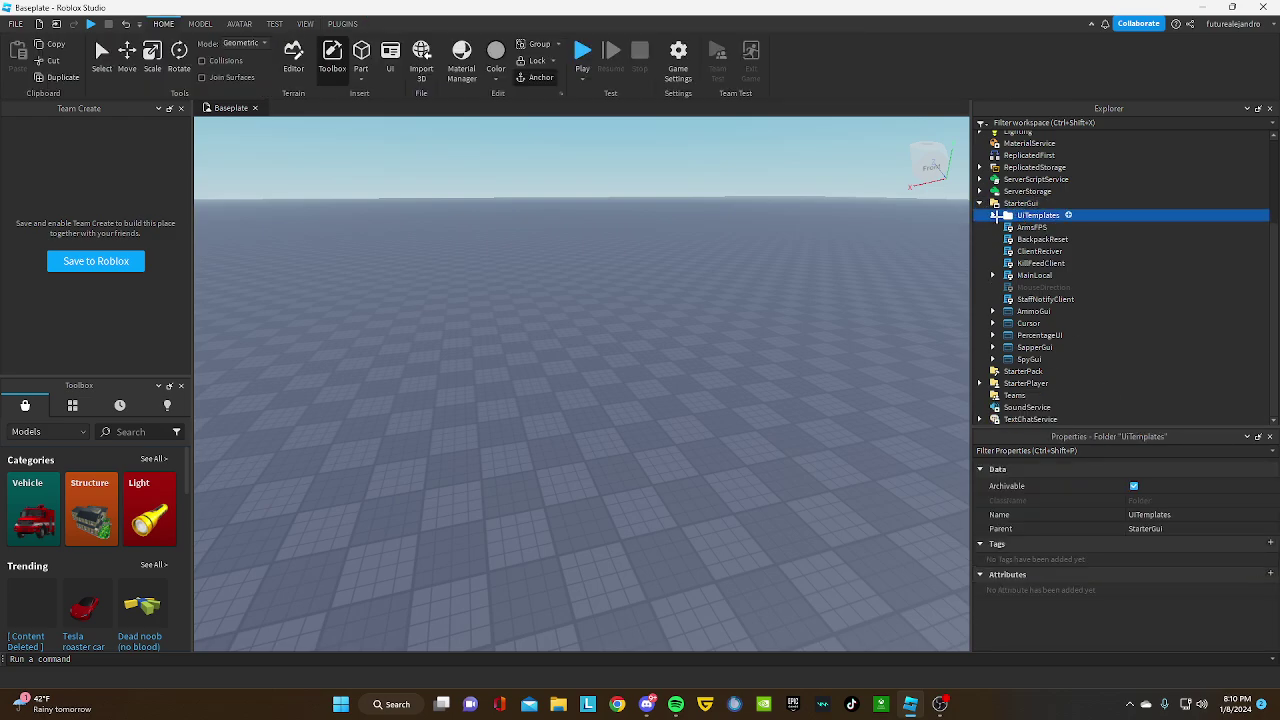
click(993, 215)
click(980, 203)
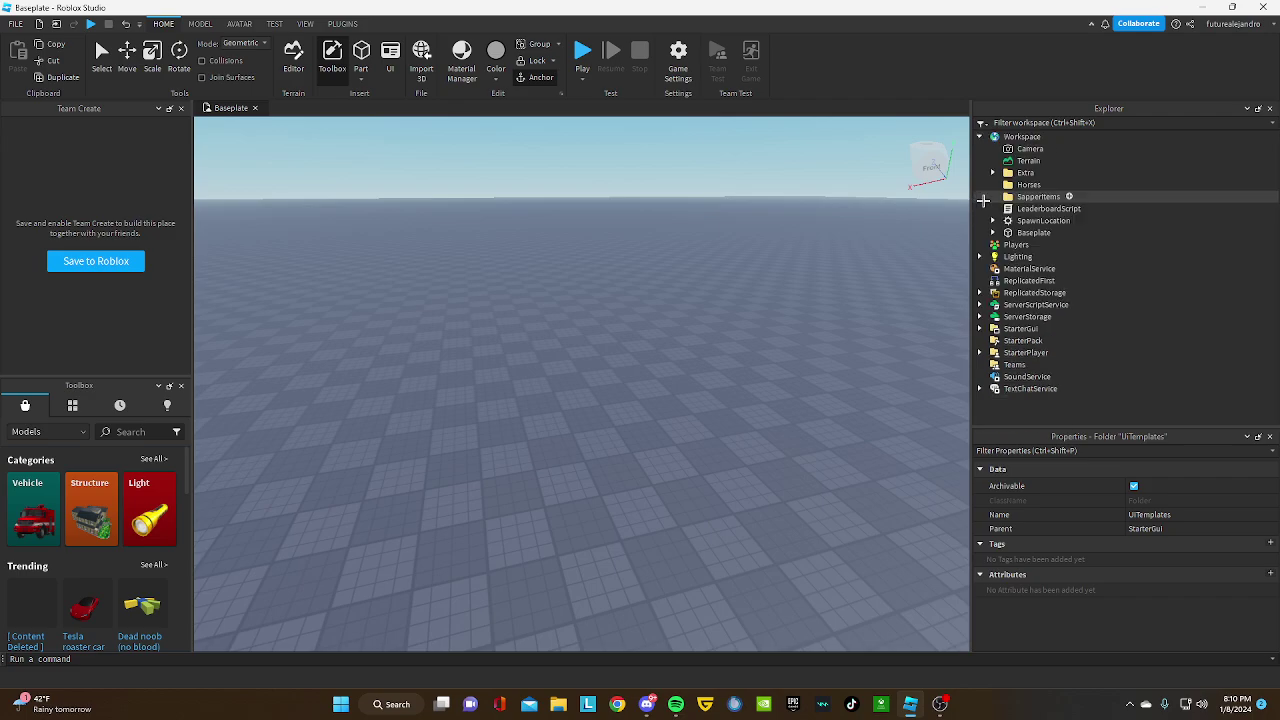
Expand ServerStorage to examine its tools and the Modules folder.
click(980, 316)
click(980, 316)
click(980, 316)
scroll(980, 316, down, 3)
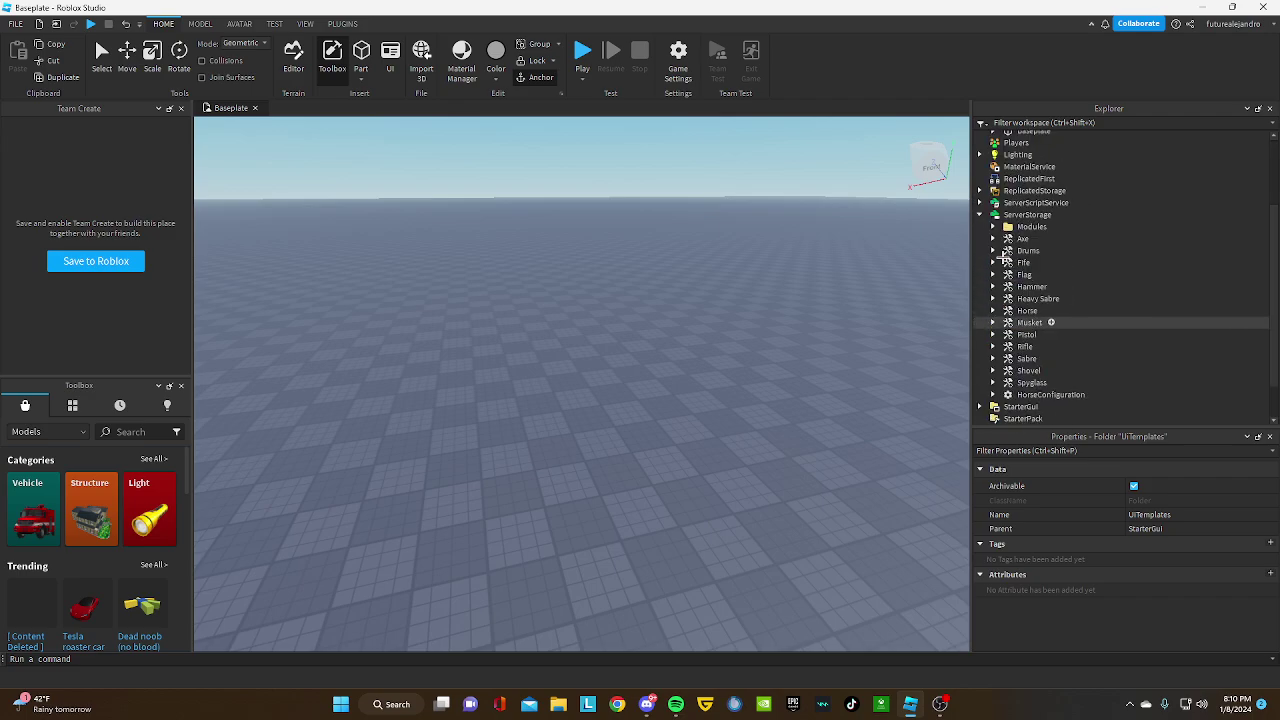
click(993, 227)
click(992, 227)
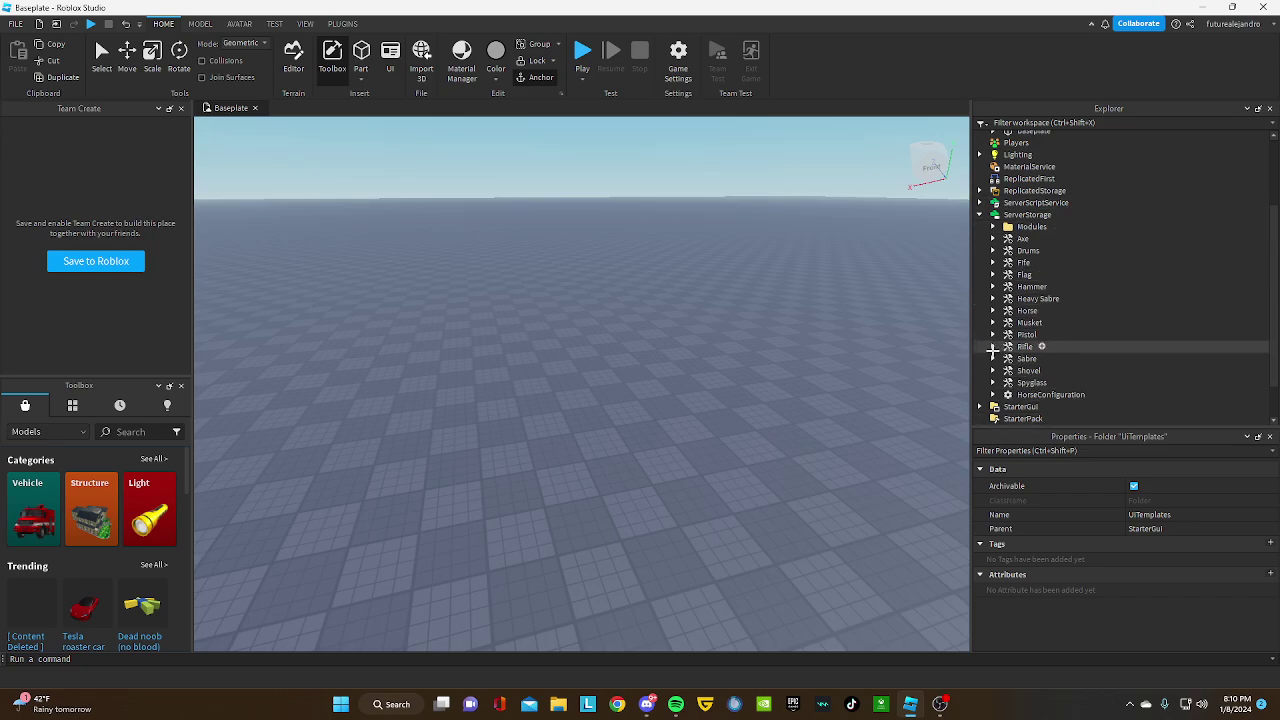
Inspect the Sabre tool's Events folder, collapse it, and expand the Sabre's Animations folder.
click(993, 358)
click(1007, 382)
scroll(1010, 364, down, 3)
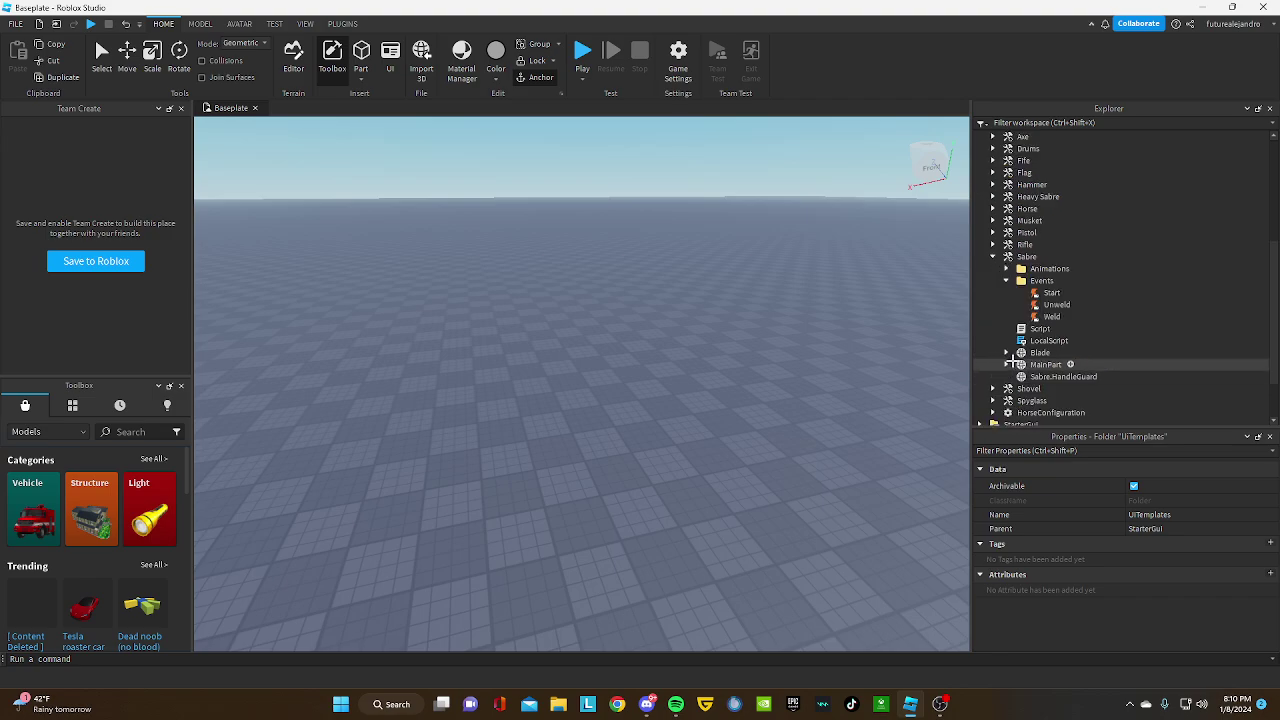
click(1007, 281)
click(1007, 269)
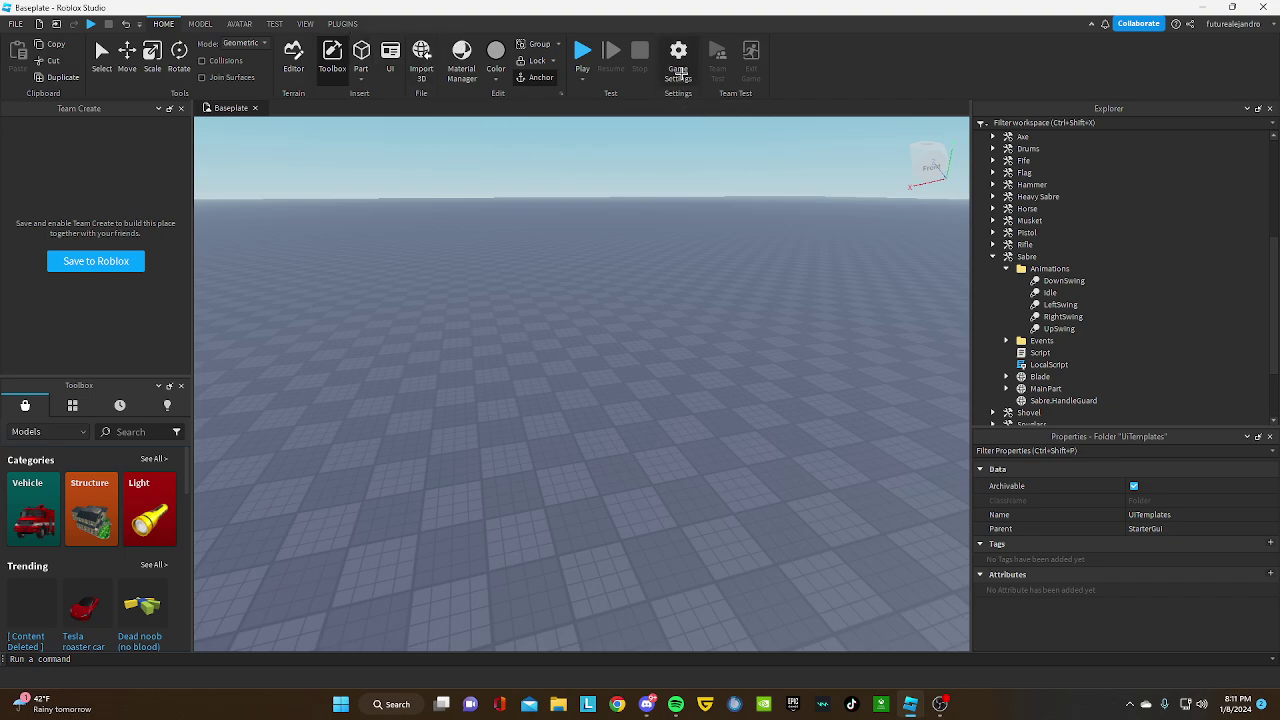
Save the game to Roblox under the name "musket tech test".
click(679, 73)
click(657, 240)
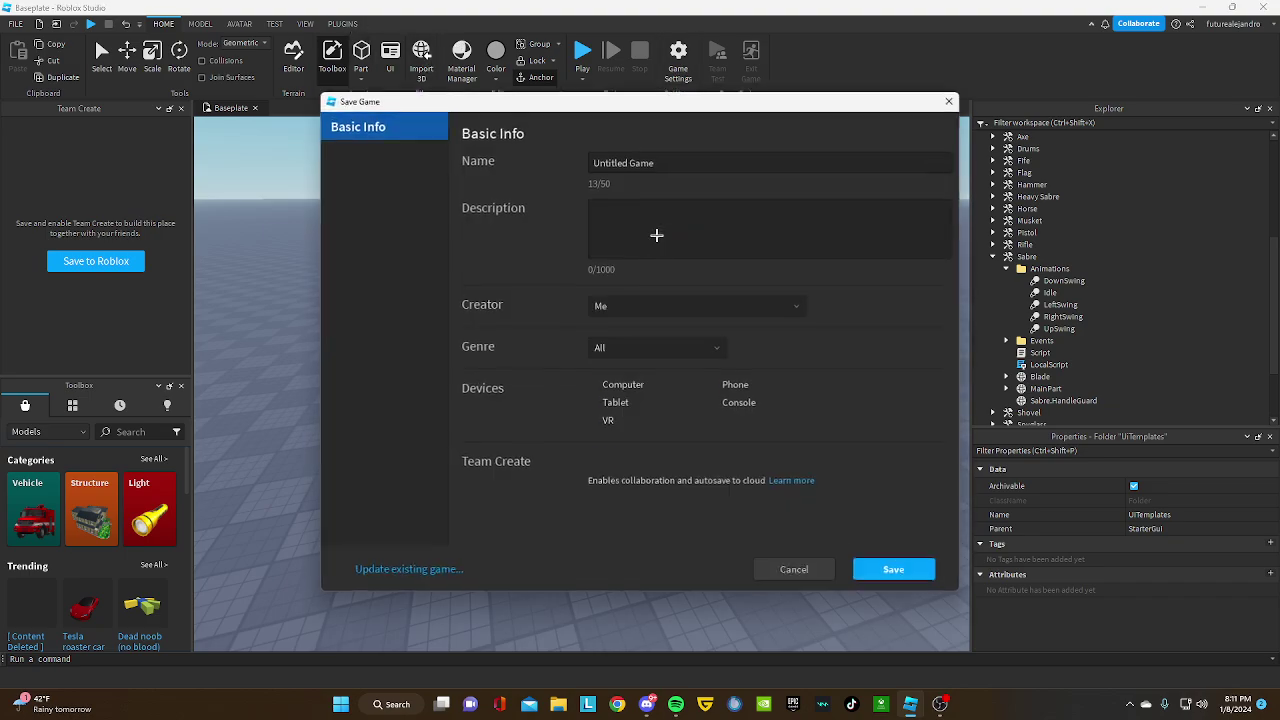
click(752, 184)
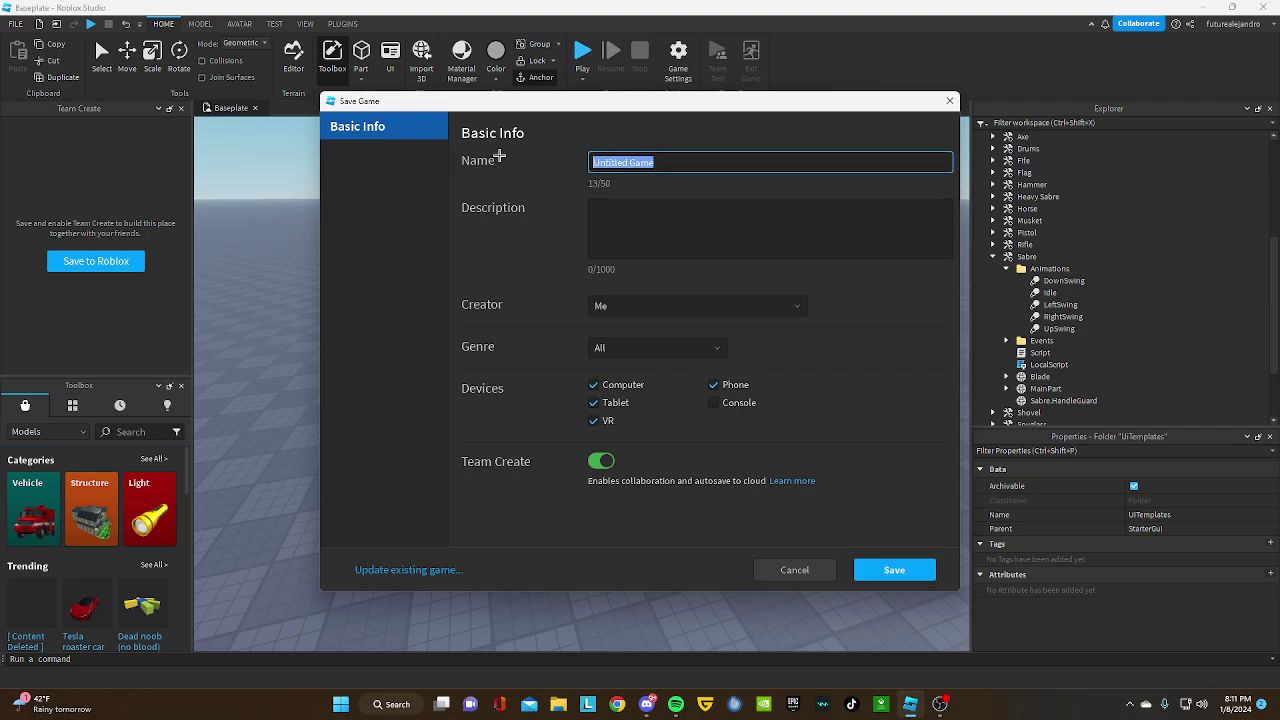
text(musket tech)
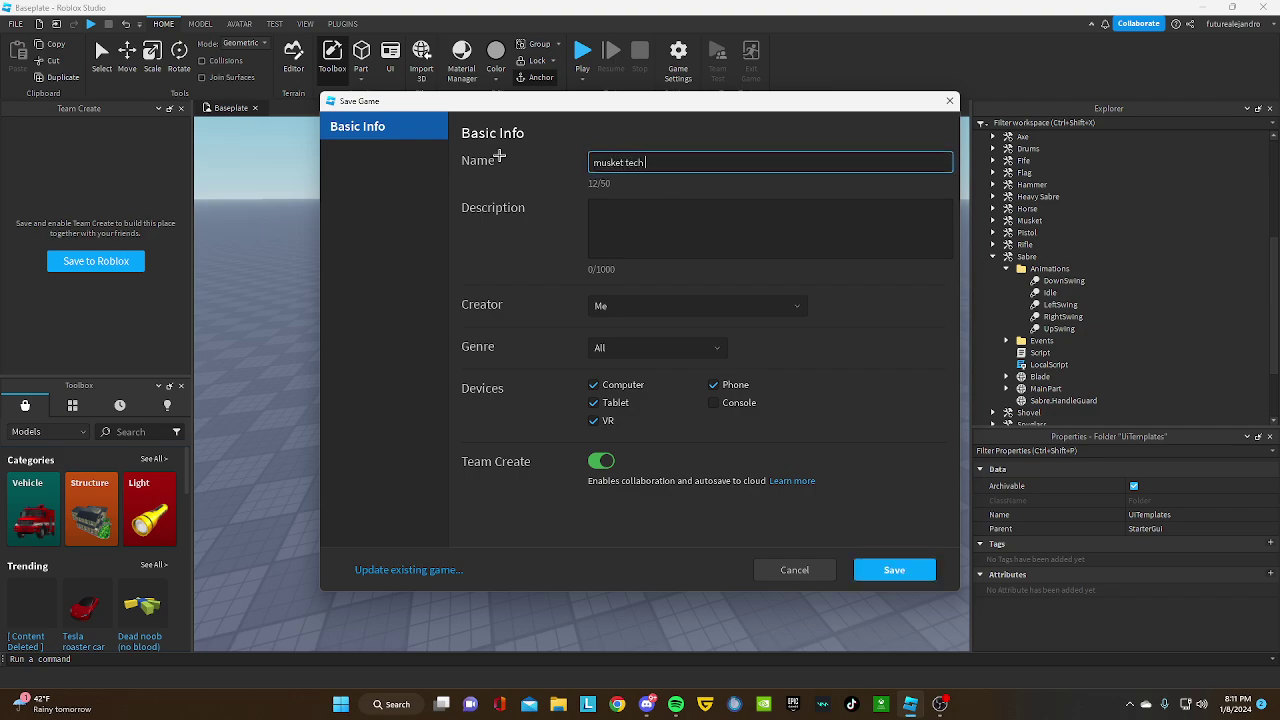
text( test)
click(906, 571)
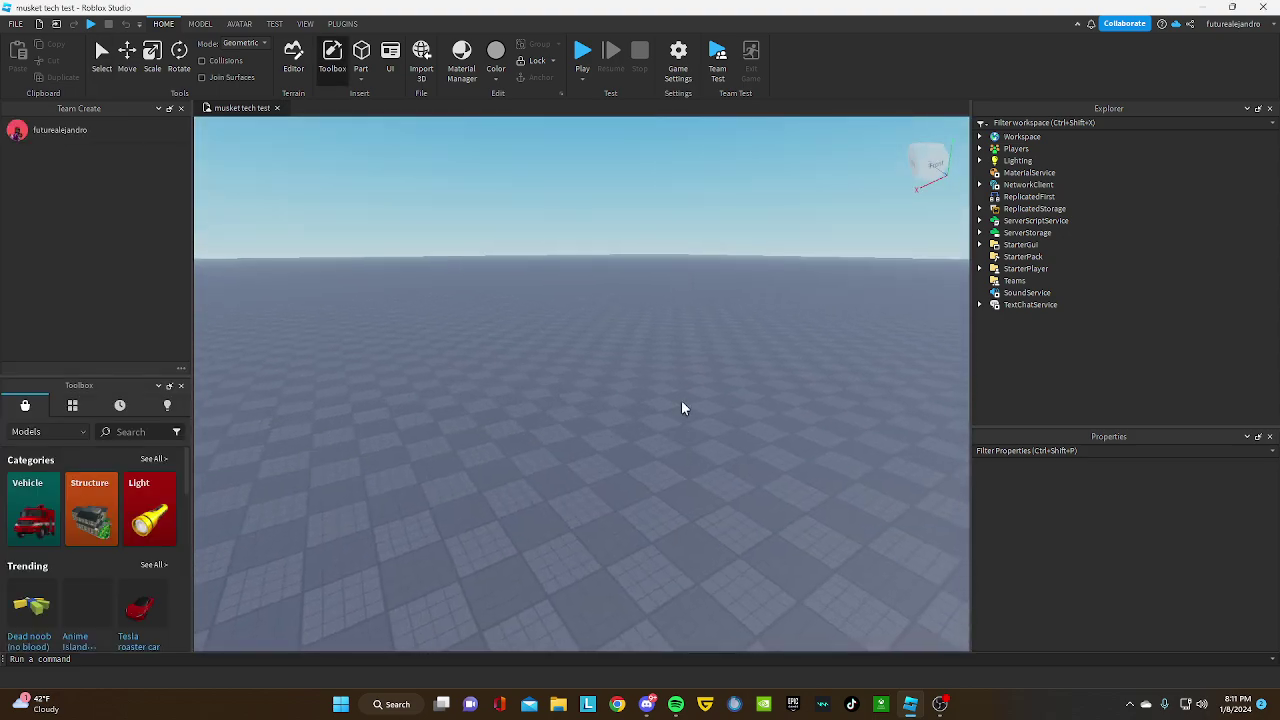
Allow HTTP requests and enable Studio access to API services in the game's security settings.
click(678, 56)
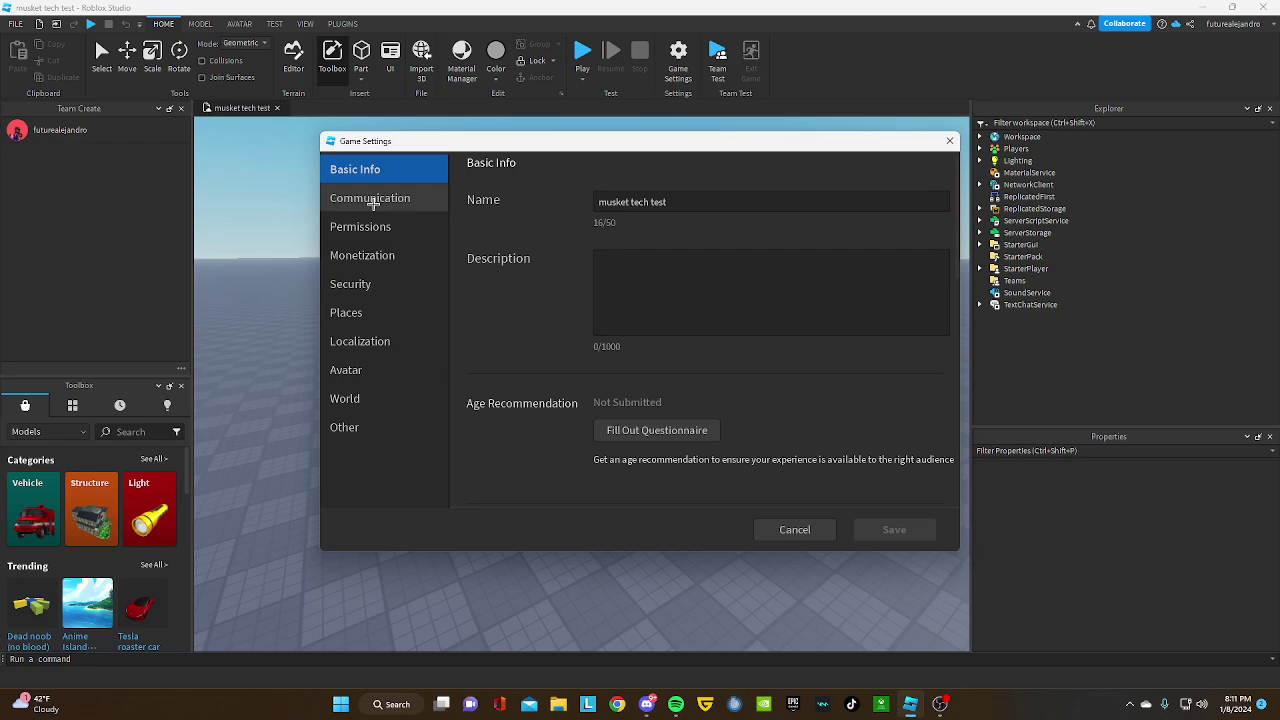
click(371, 199)
click(606, 270)
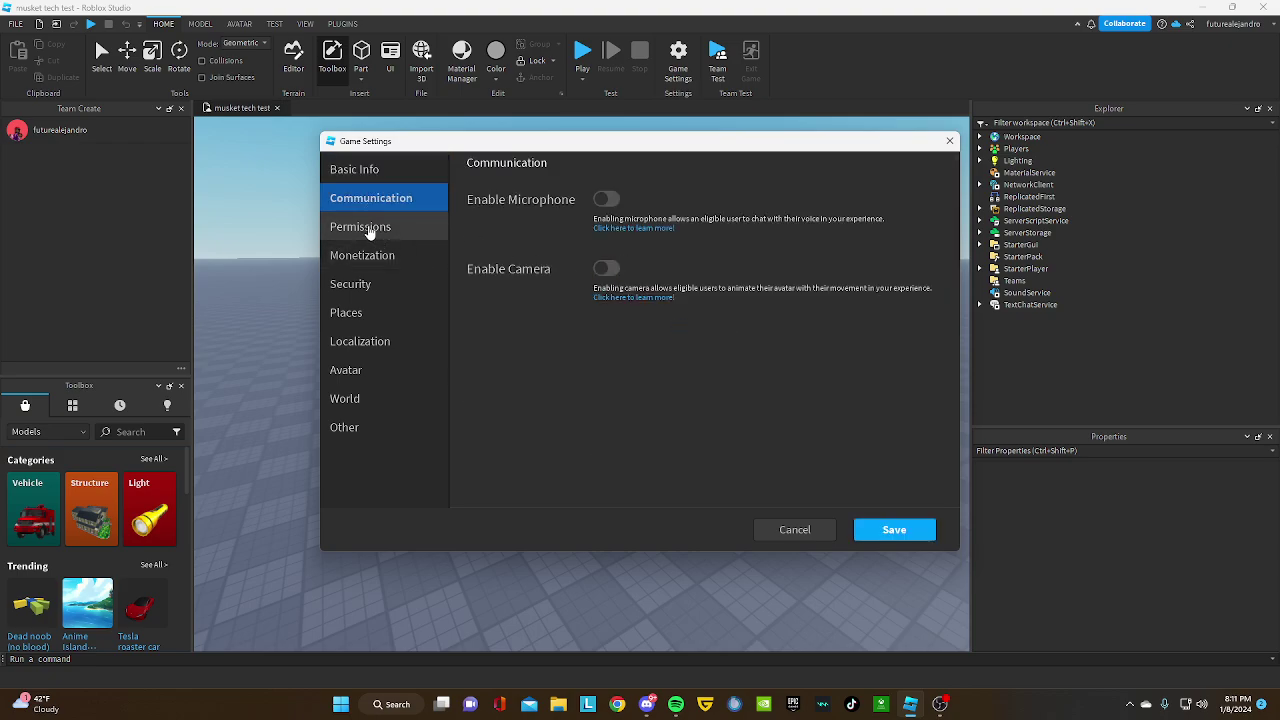
click(366, 228)
click(399, 253)
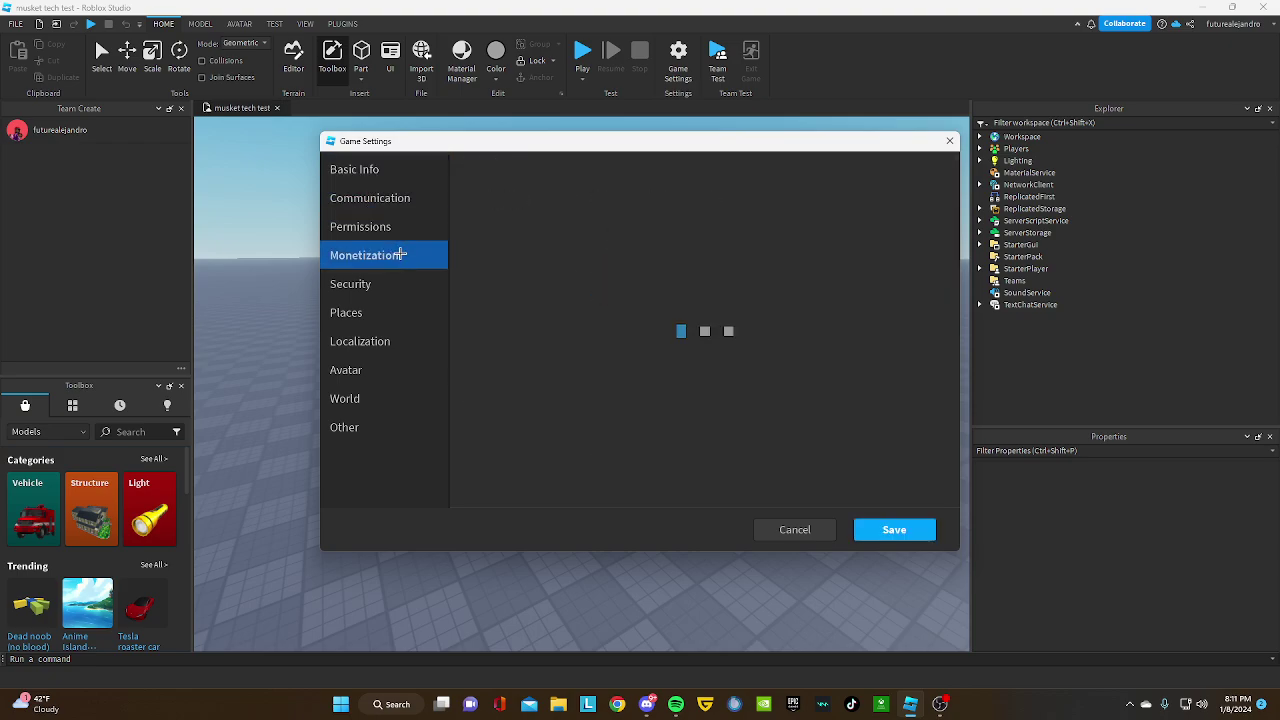
click(400, 280)
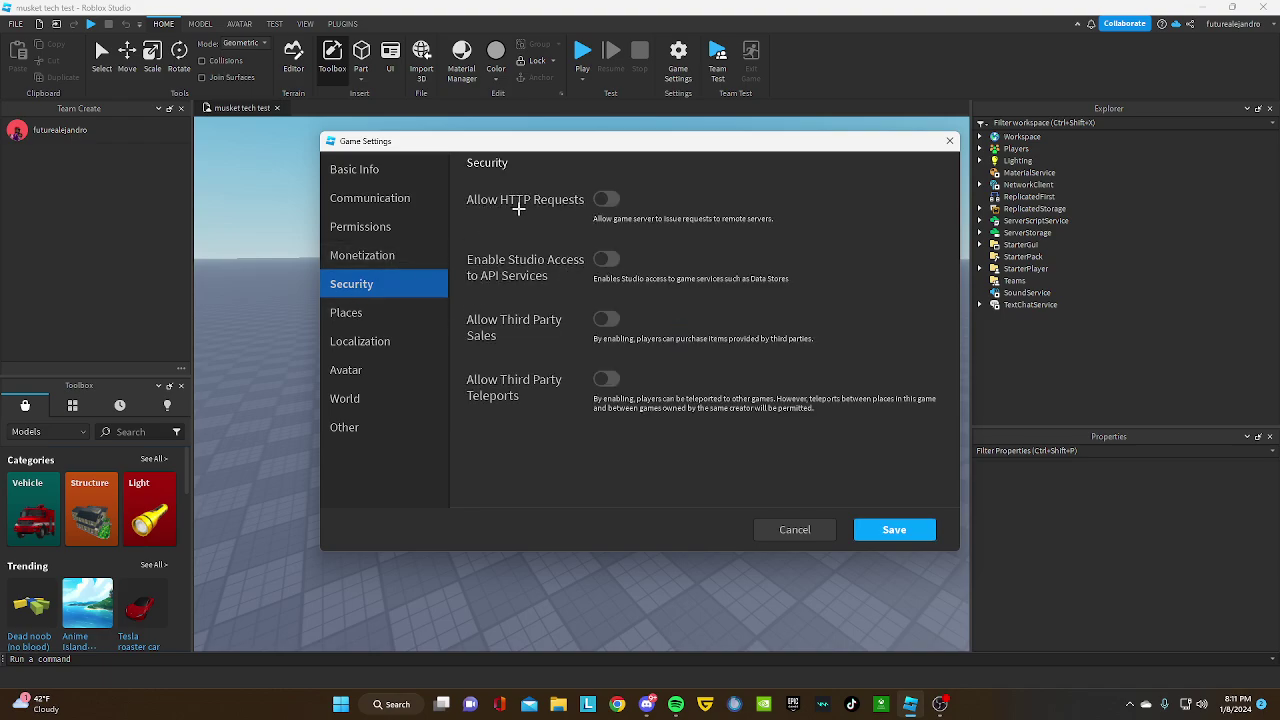
click(607, 199)
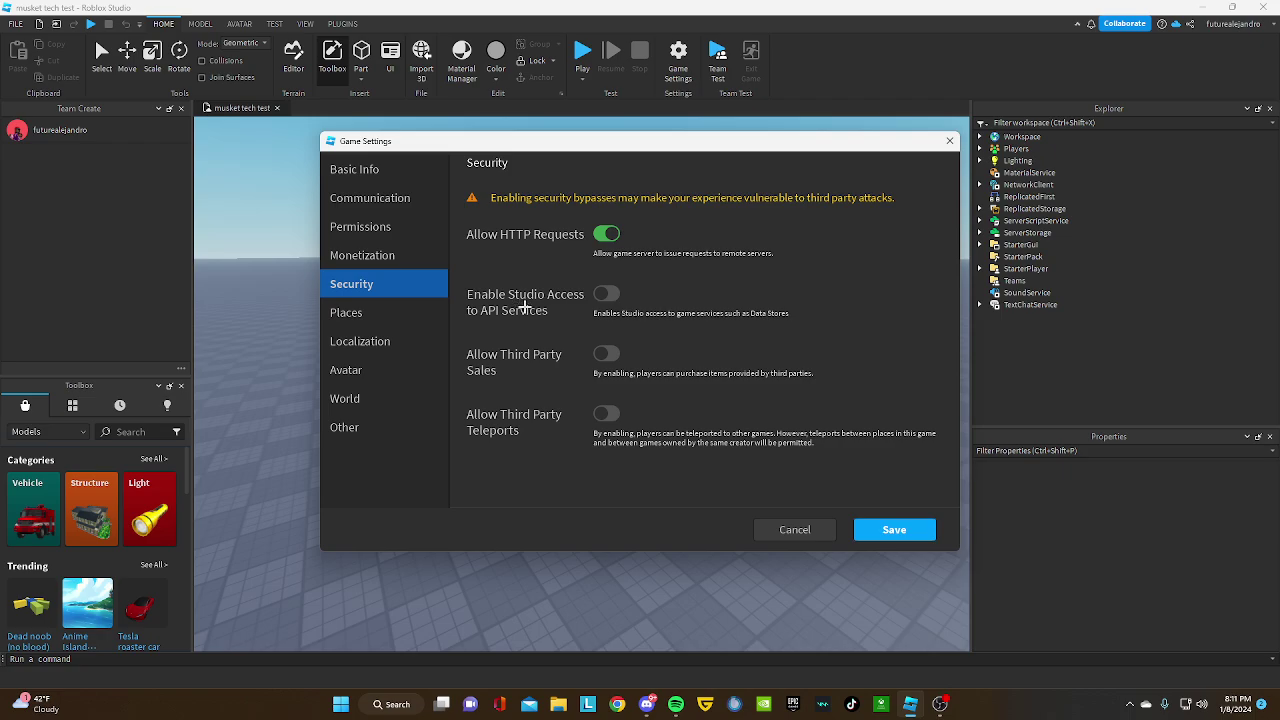
click(611, 300)
Set the game's avatar type to R6 and save the game settings.
click(396, 370)
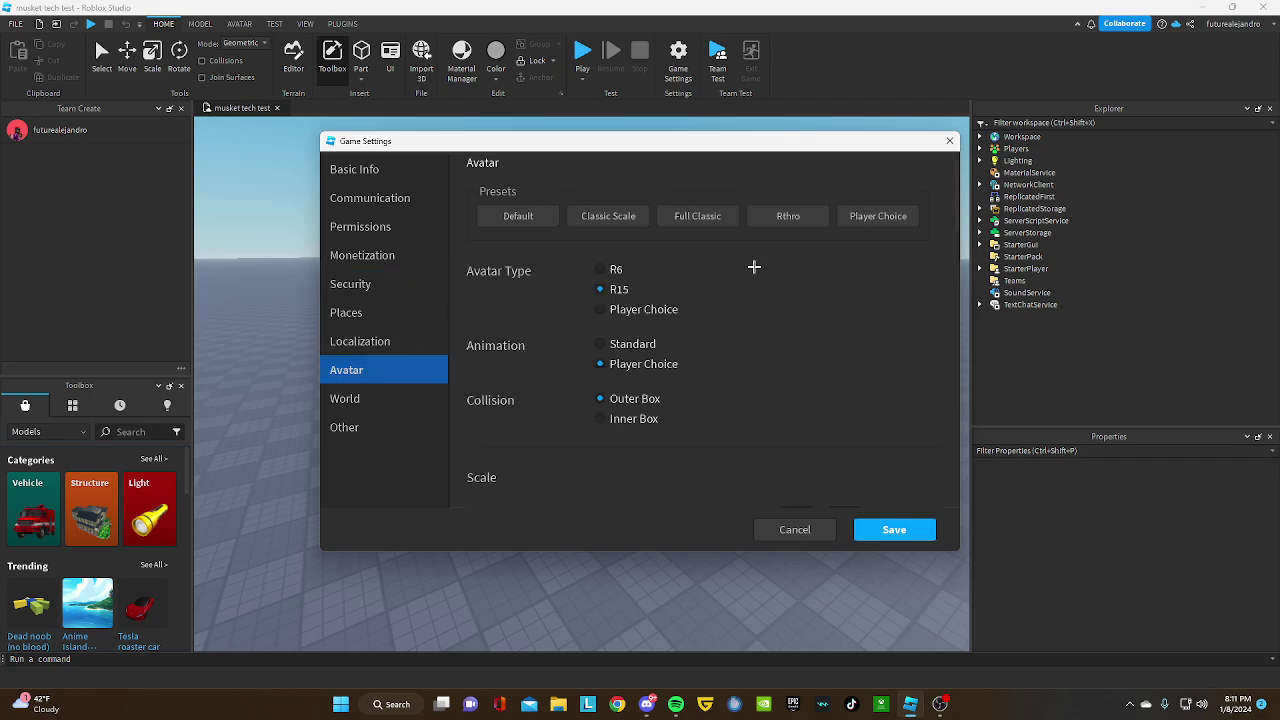
click(605, 272)
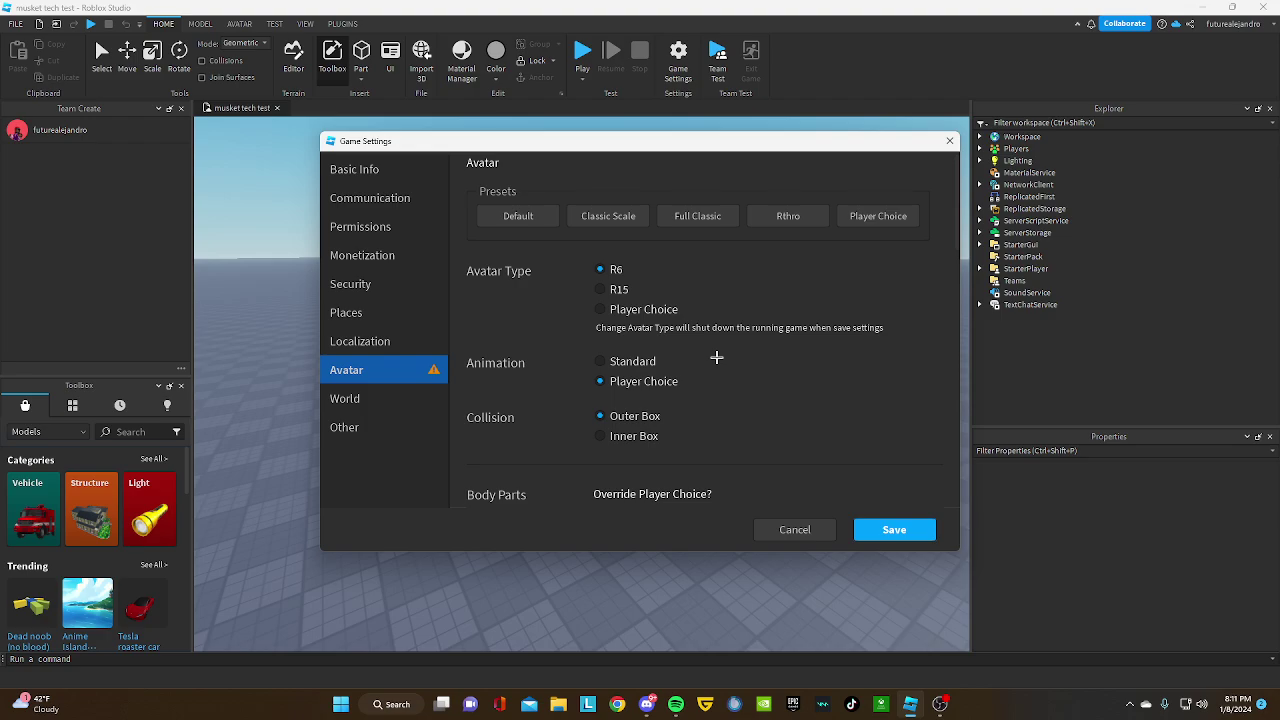
click(377, 399)
click(385, 429)
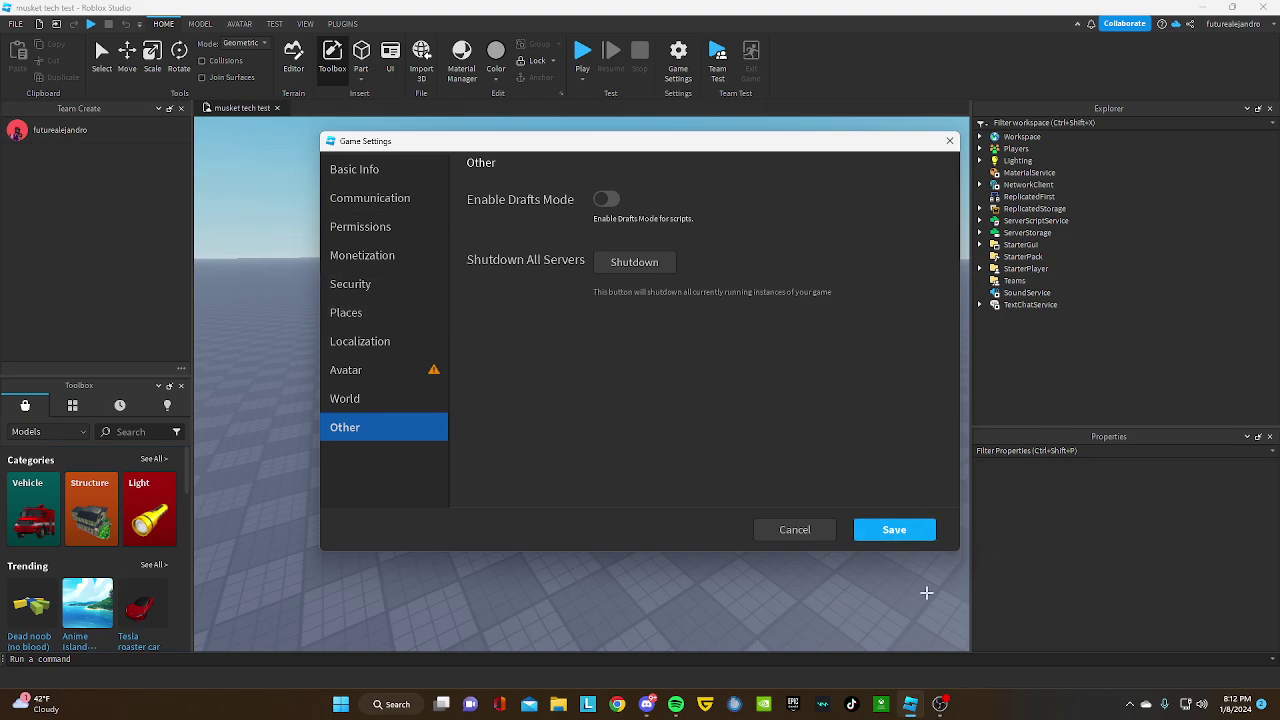
click(894, 529)
click(687, 378)
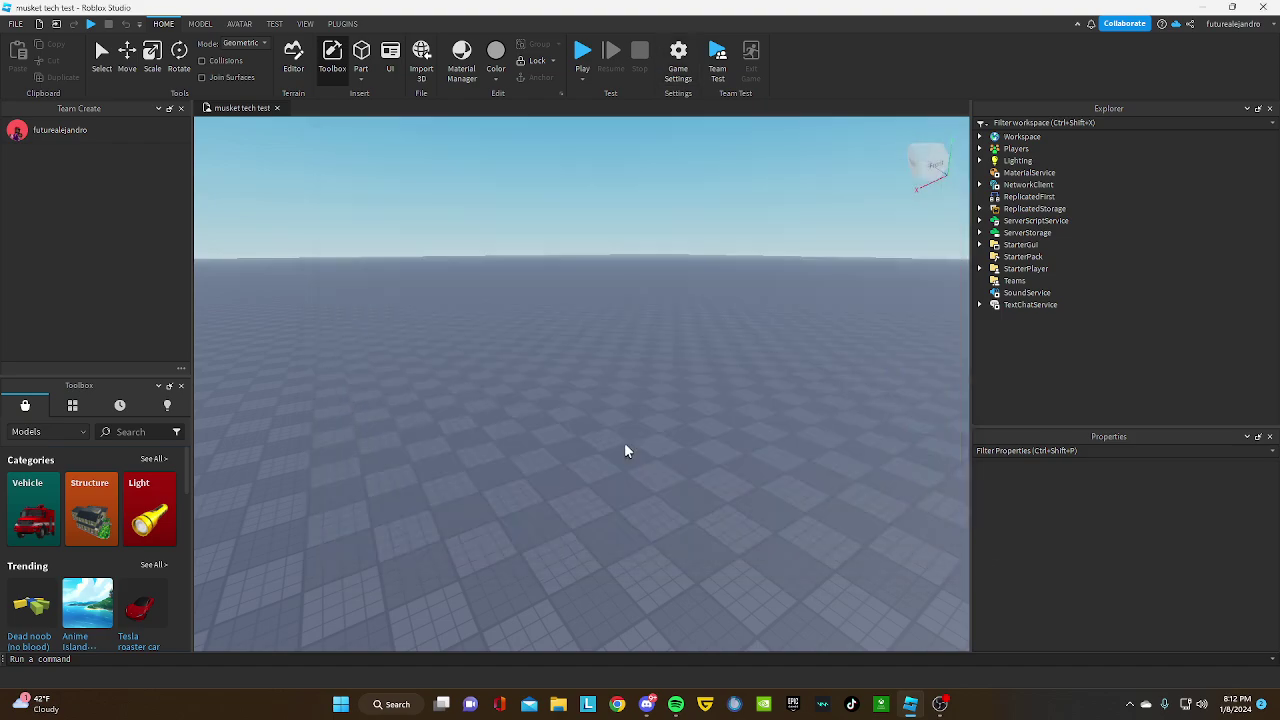
Check the contents of ServerScriptService, collapse it, and open the Animation Spoofer plugin.
click(978, 219)
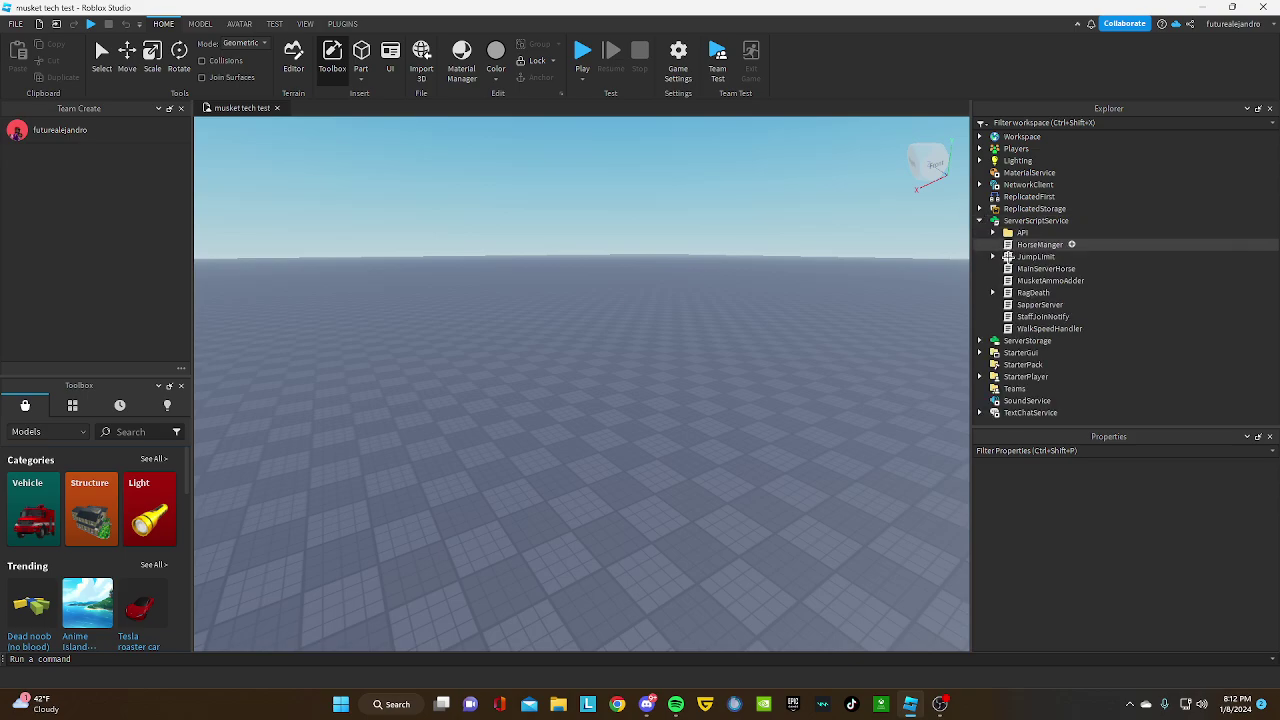
click(978, 219)
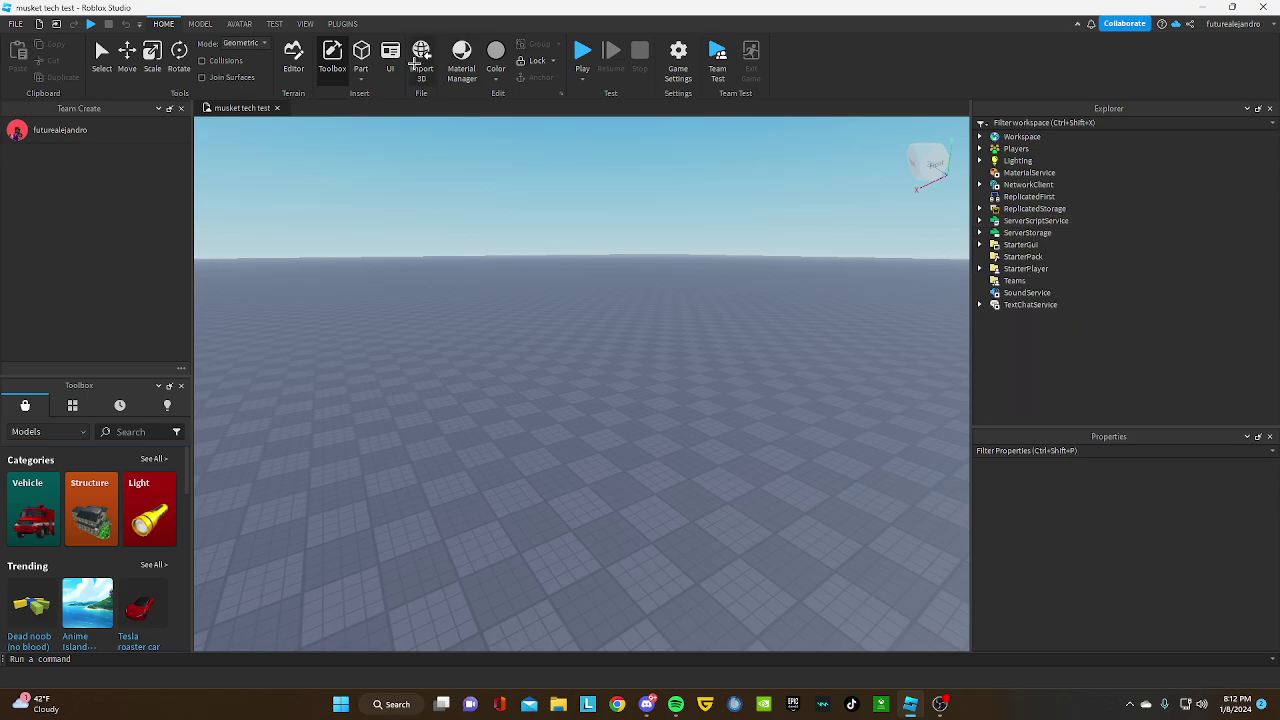
click(342, 23)
click(266, 66)
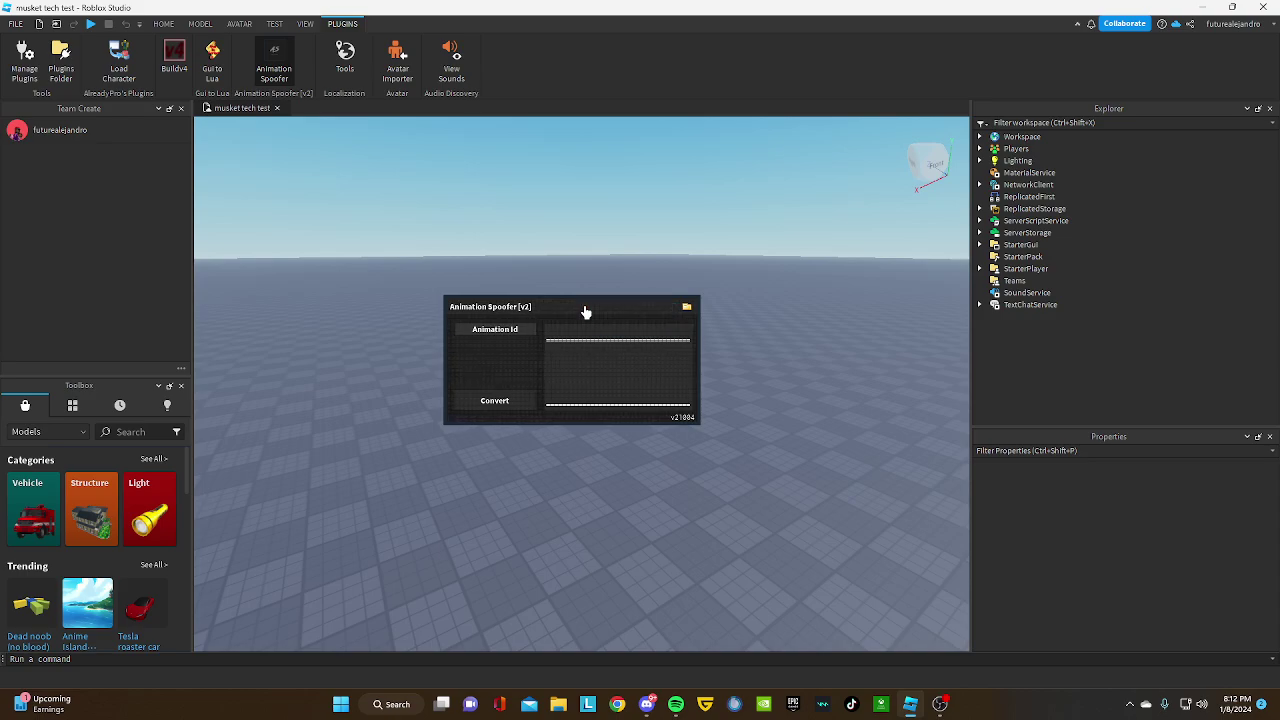
Expand ServerStorage down to the animations inside the Sabre tool's Animations folder.
click(980, 221)
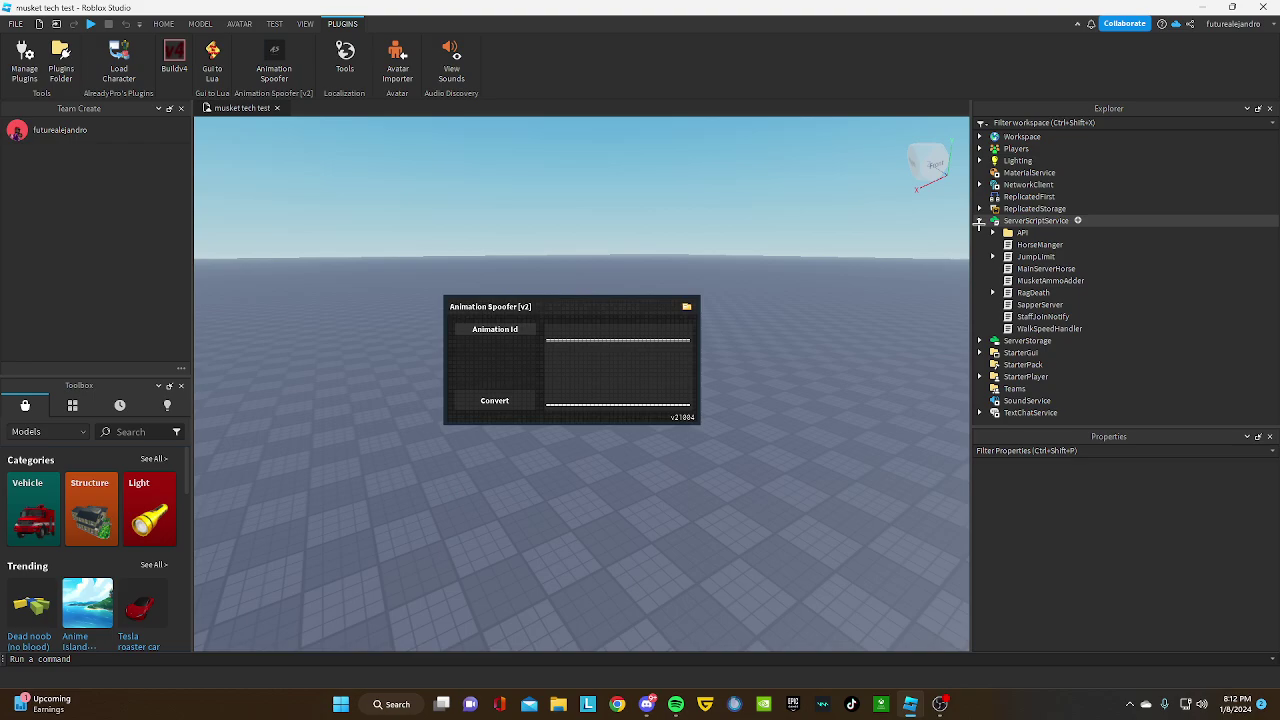
click(980, 221)
click(980, 233)
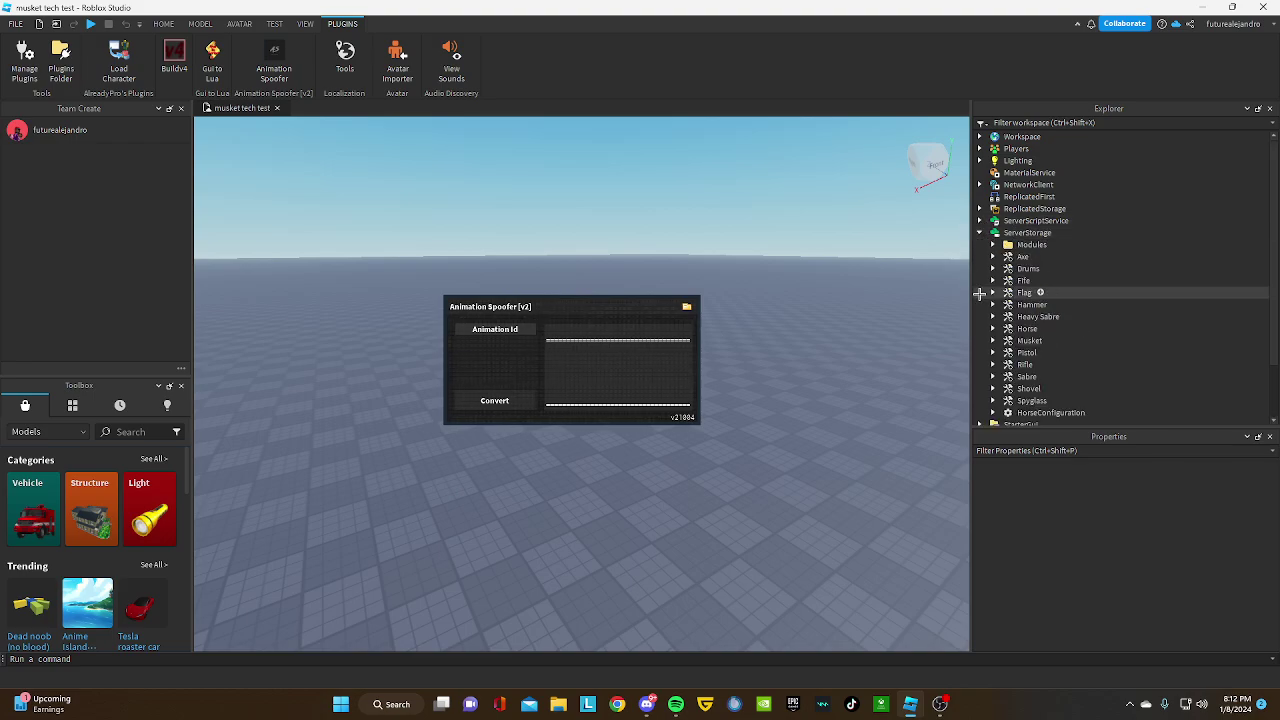
scroll(1030, 290, down, 2)
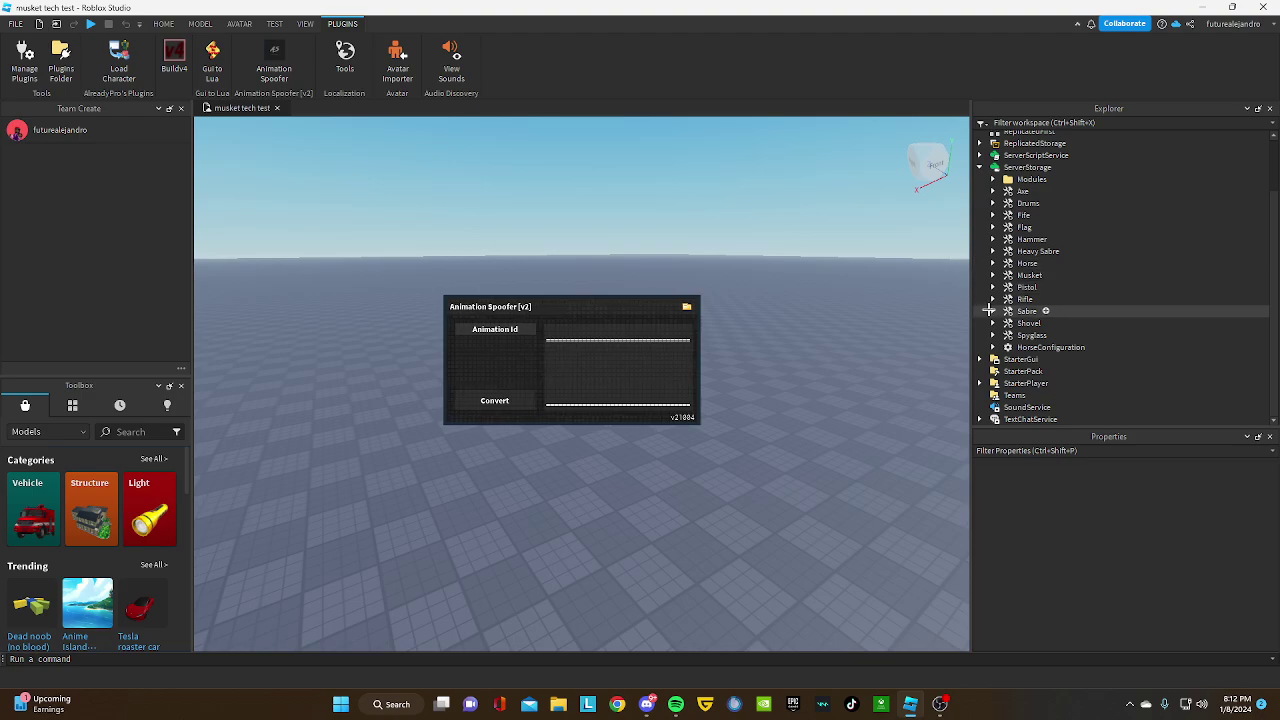
click(991, 311)
scroll(991, 303, down, 1)
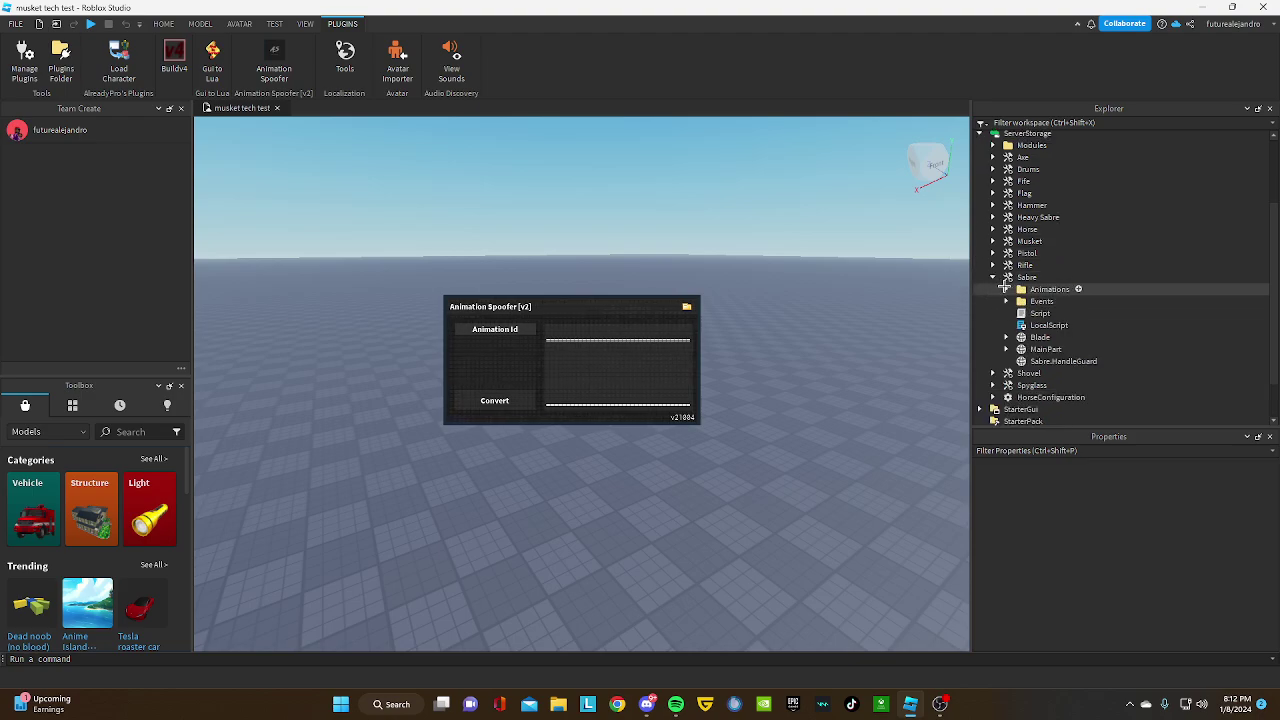
click(1005, 288)
scroll(1007, 284, down, 2)
click(1036, 233)
click(1190, 501)
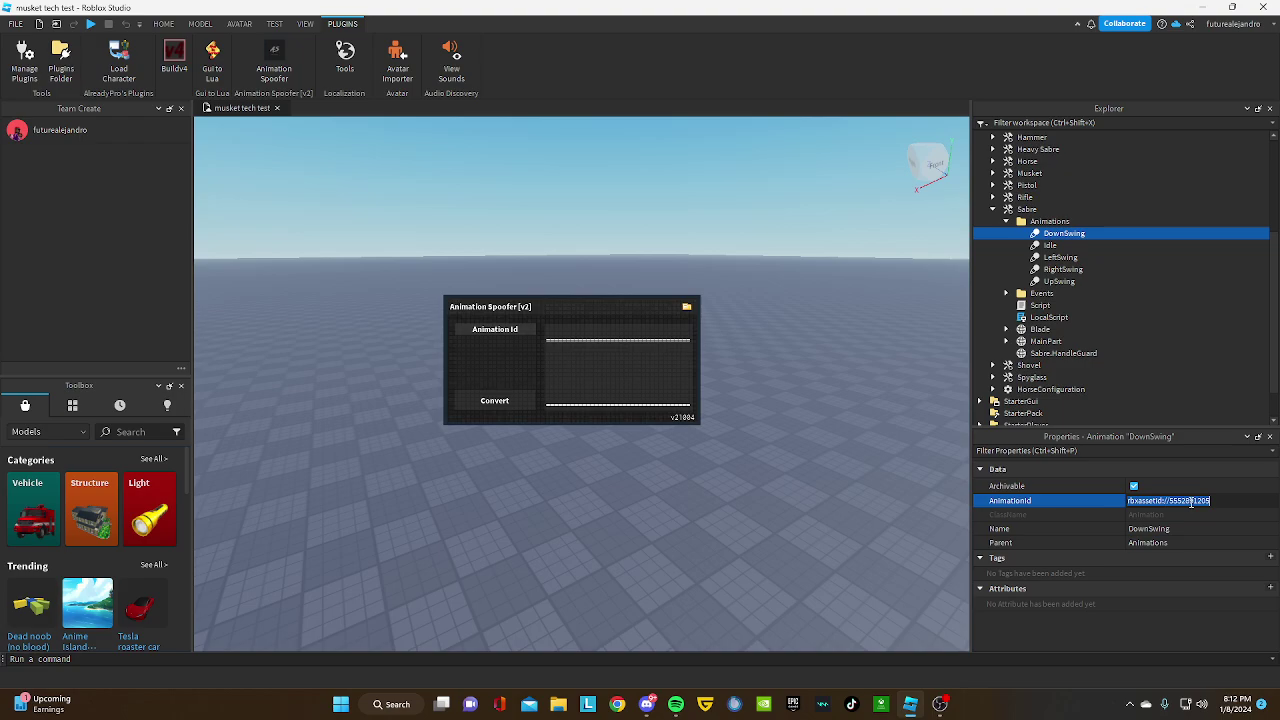
double_click(1191, 501)
click(494, 328)
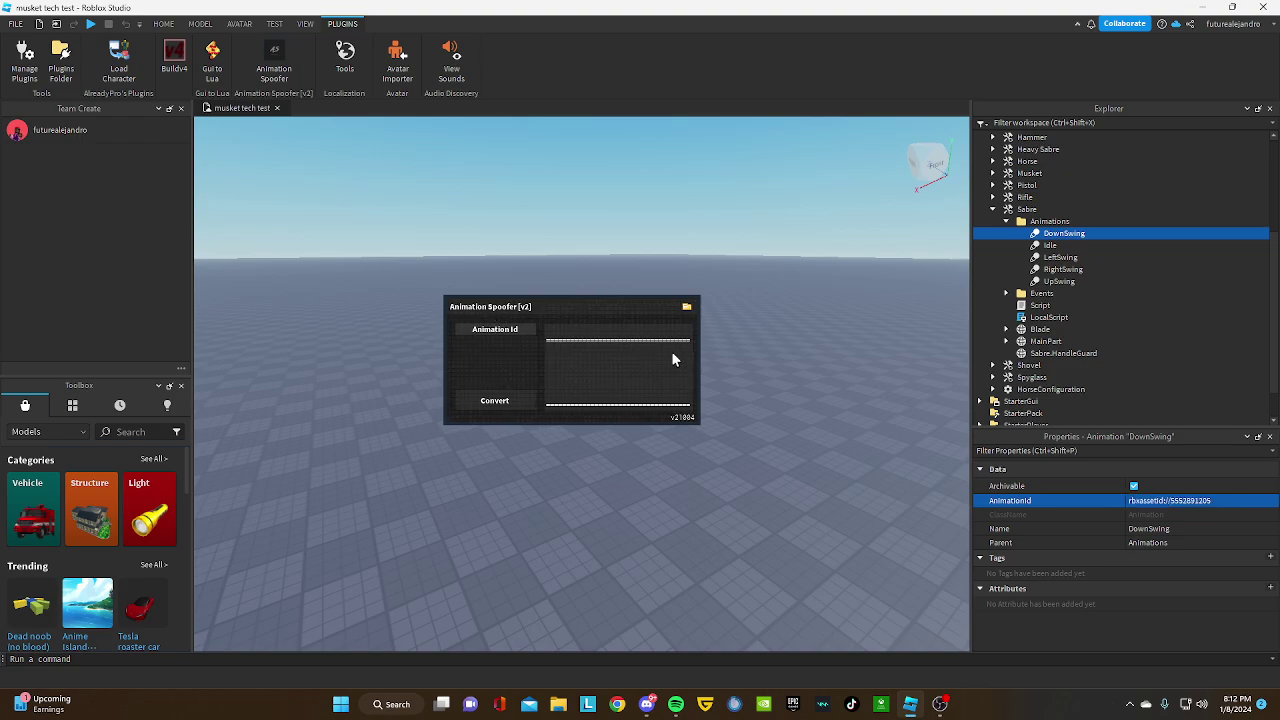
key(ctrl+v)
Convert the loaded DownSwing animation, submit it as a new asset with the title Upswing, and copy its new ID.
click(494, 401)
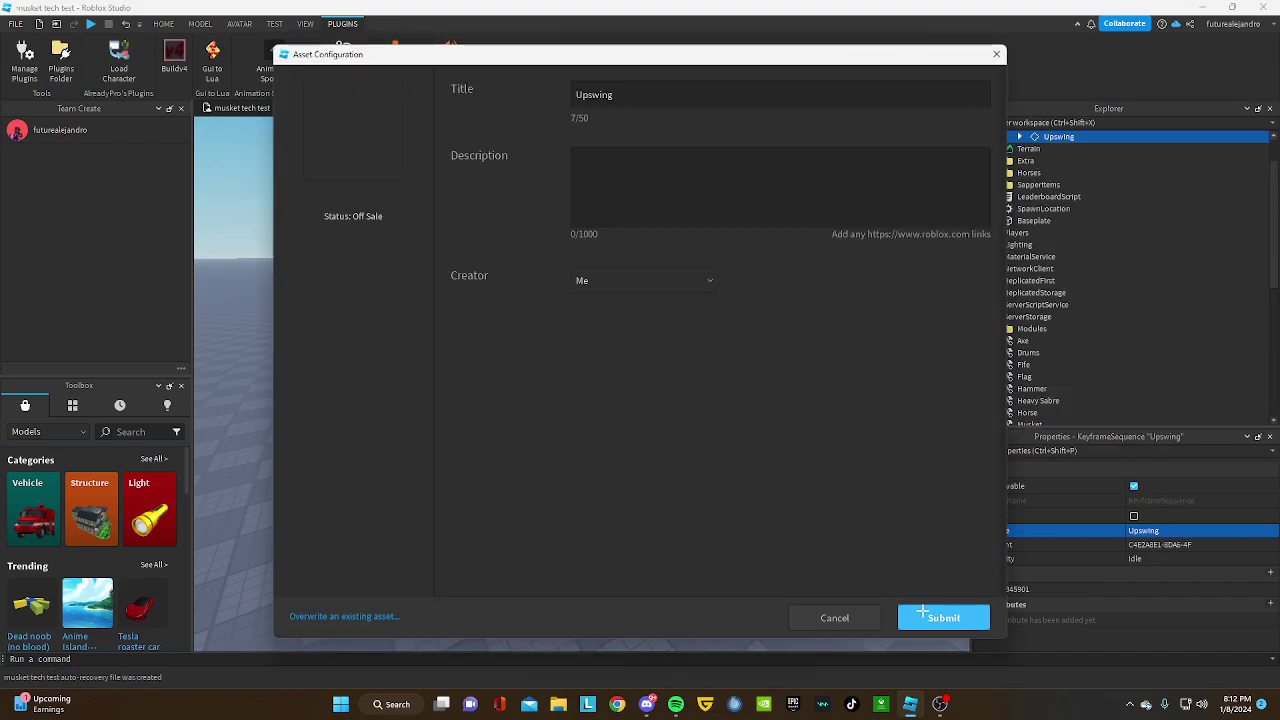
click(938, 614)
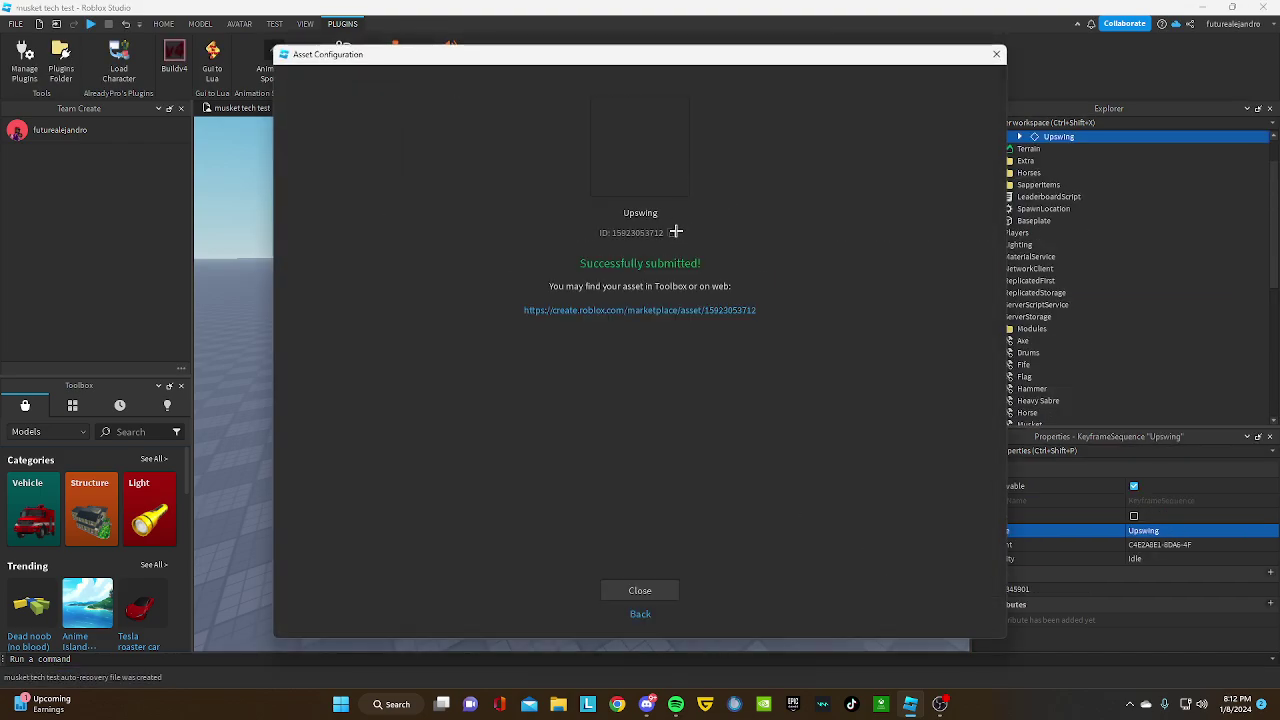
click(996, 54)
scroll(1054, 296, down, 1)
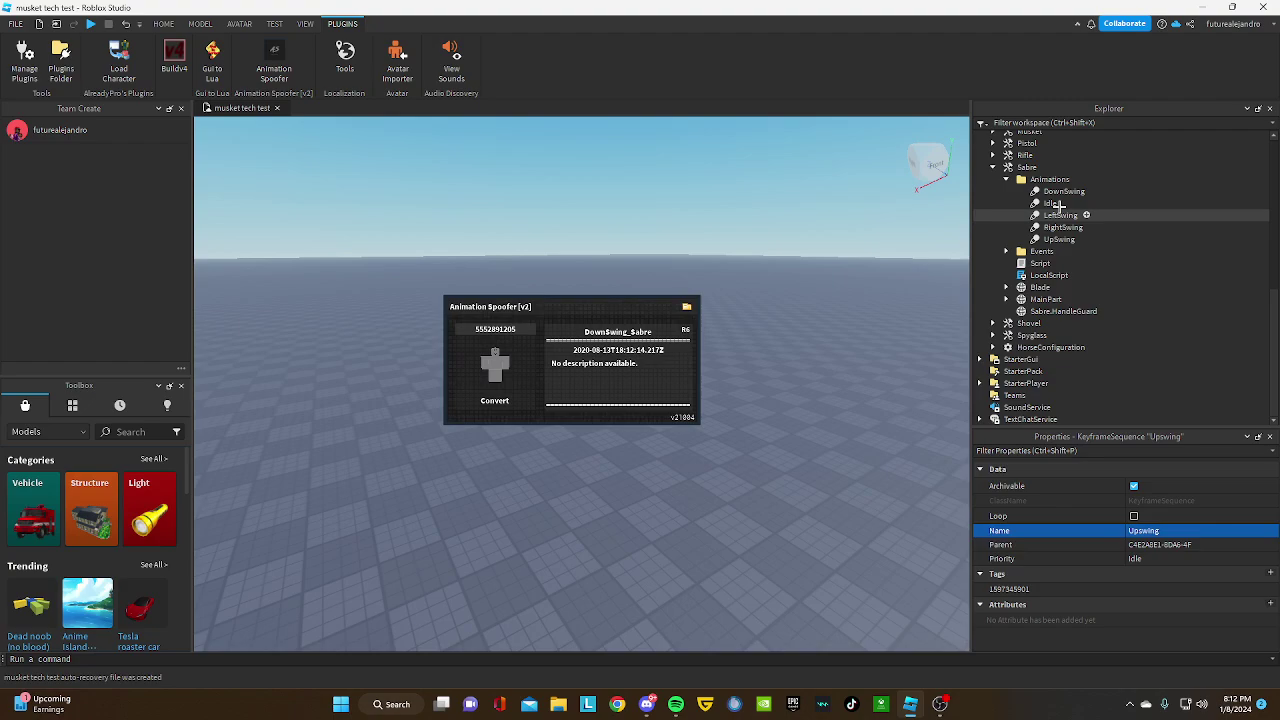
click(1063, 191)
click(1197, 501)
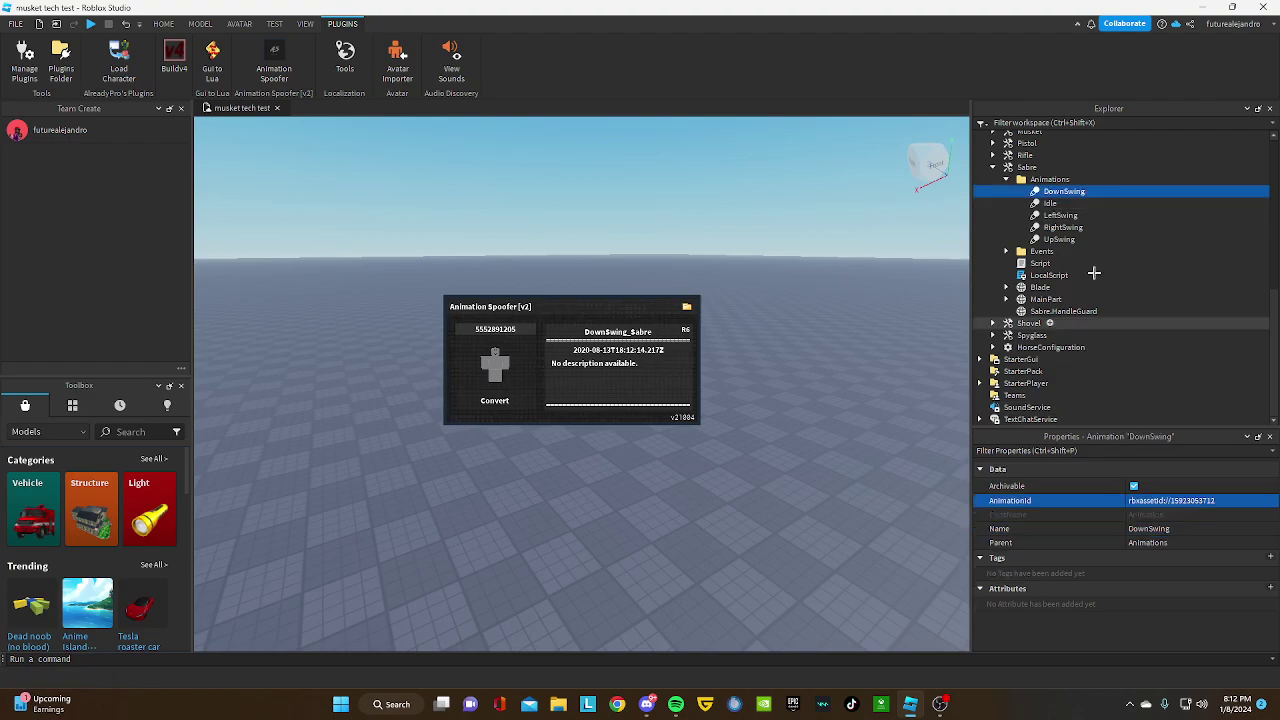
click(1060, 203)
double_click(1193, 500)
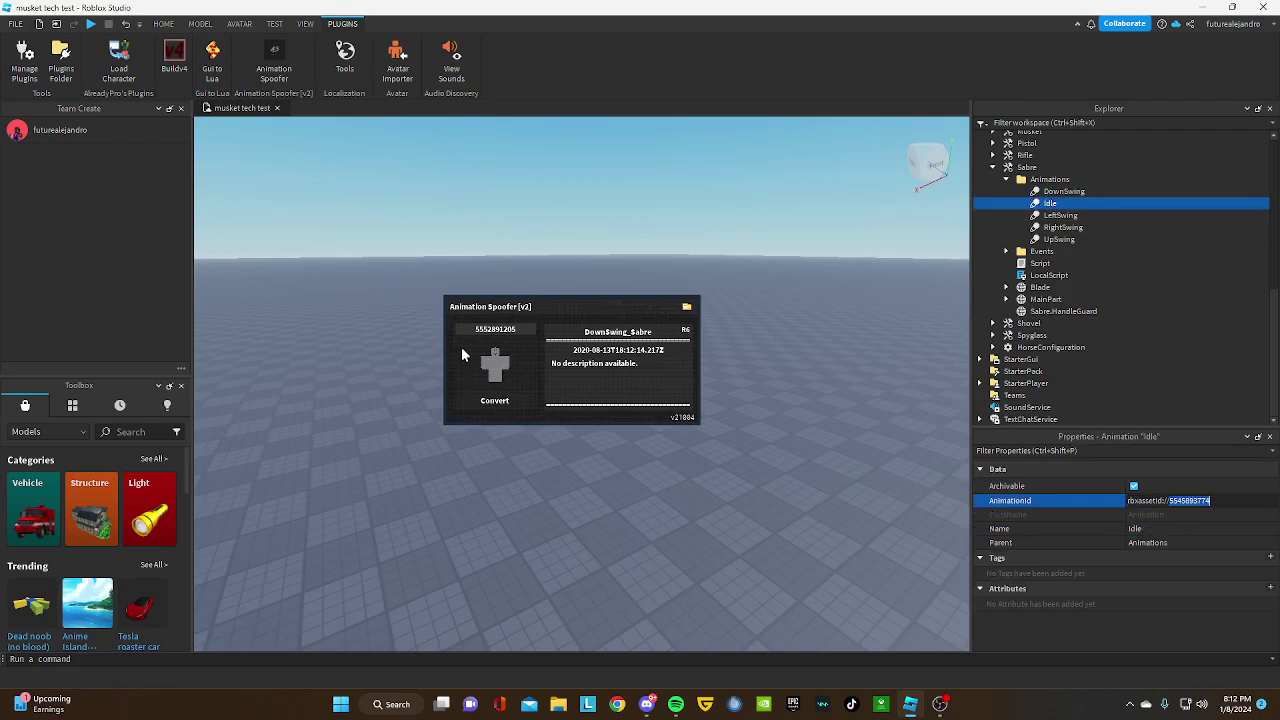
click(480, 329)
key(ctrl+v)
key(Return)
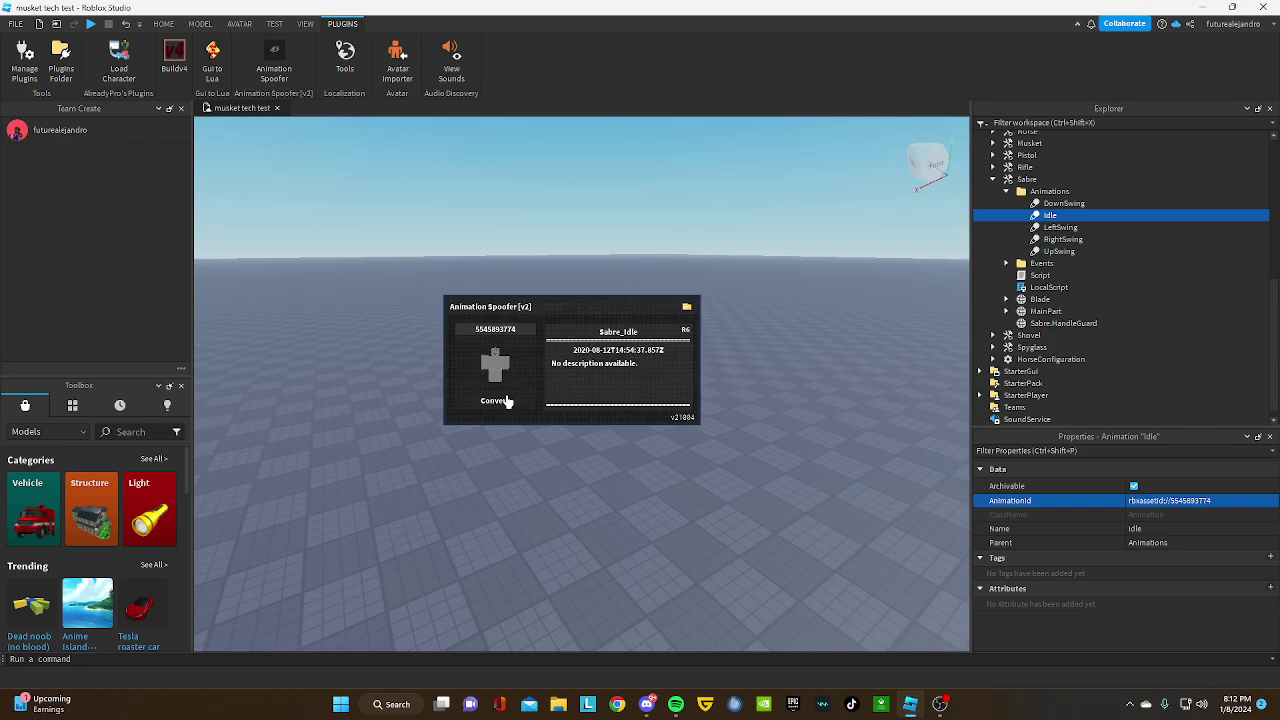
Convert the loaded Idle animation, submit it as a new asset titled Idle, and copy its new ID.
click(497, 400)
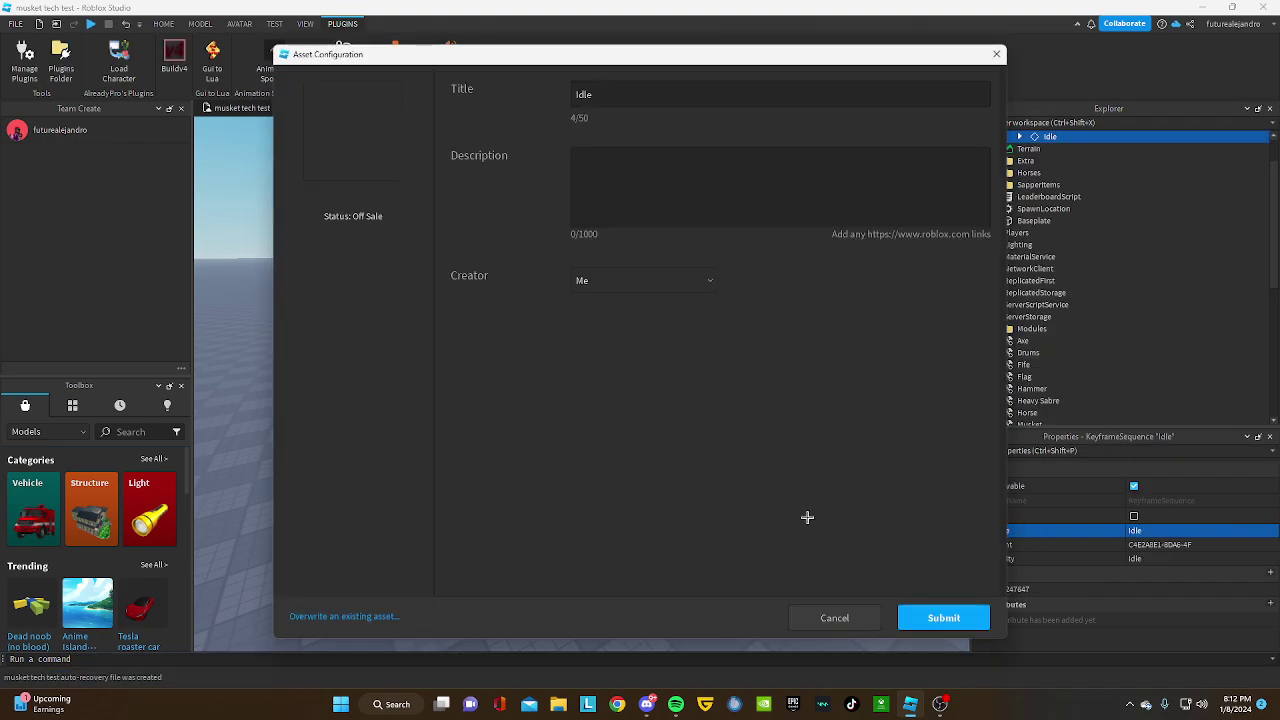
click(925, 610)
click(678, 232)
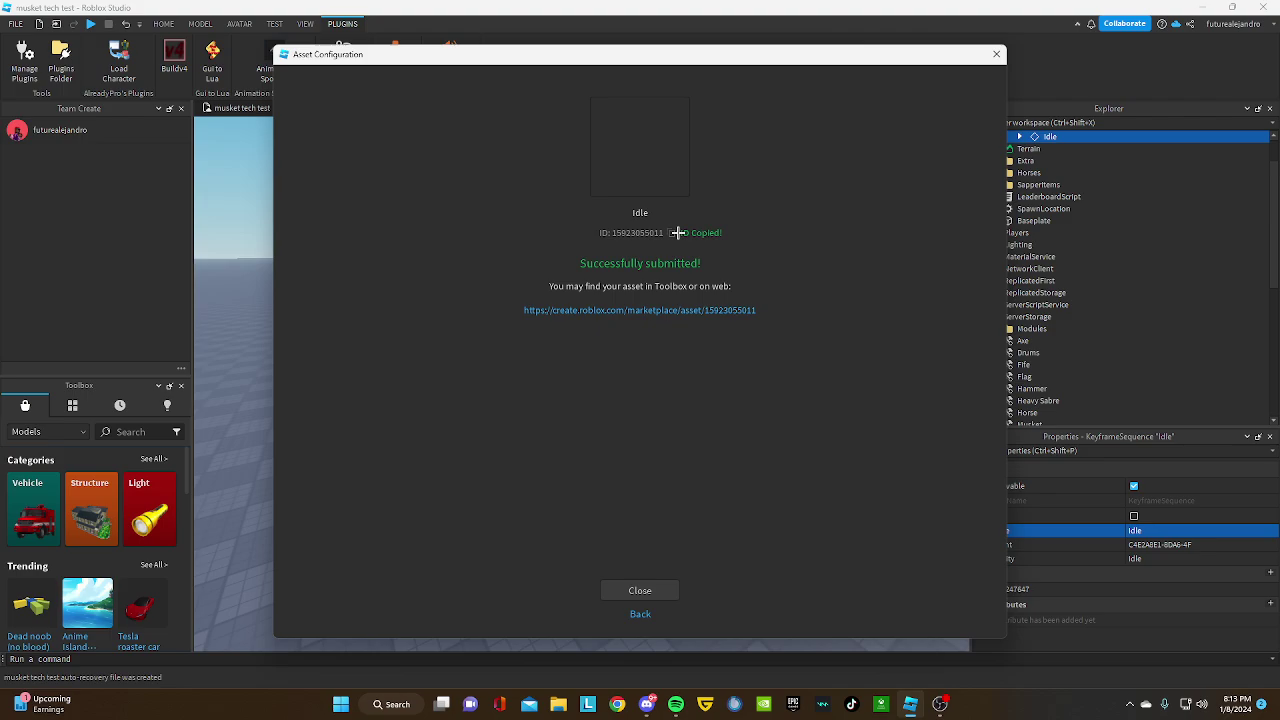
click(996, 54)
scroll(1047, 318, down, 6)
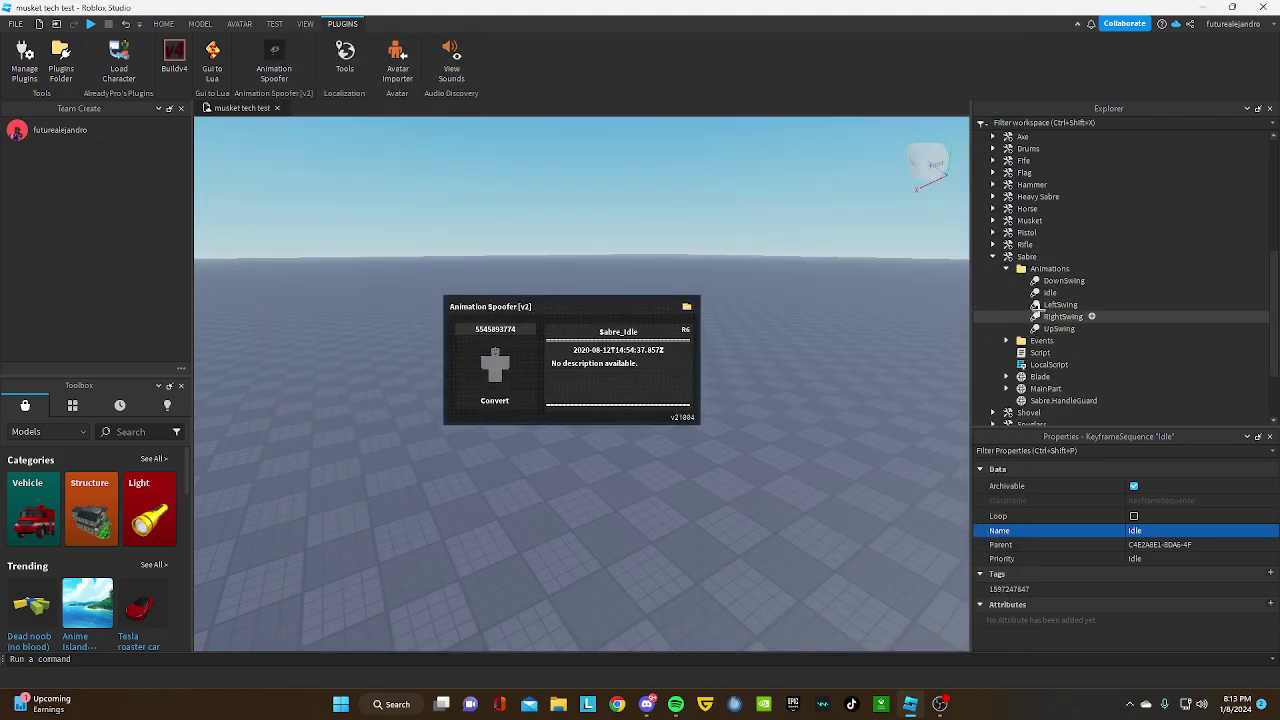
click(1043, 294)
double_click(1184, 501)
key(ctrl+v)
key(Return)
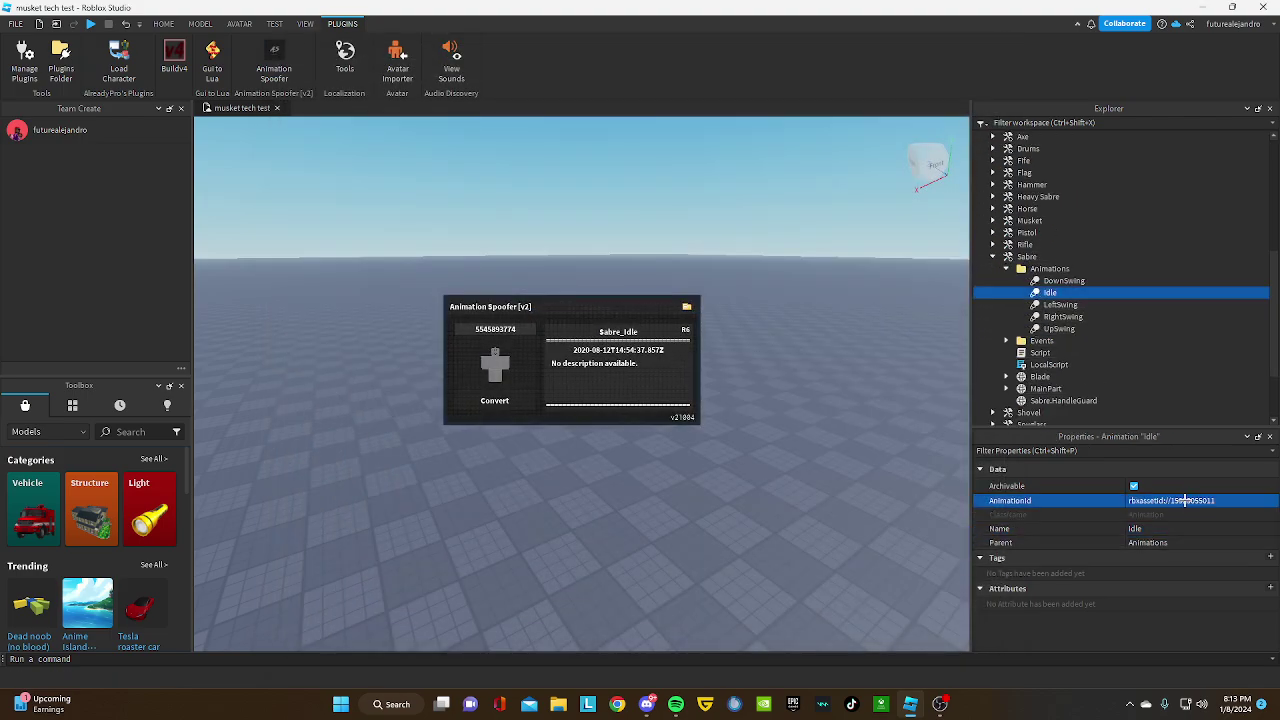
click(1058, 304)
click(1190, 500)
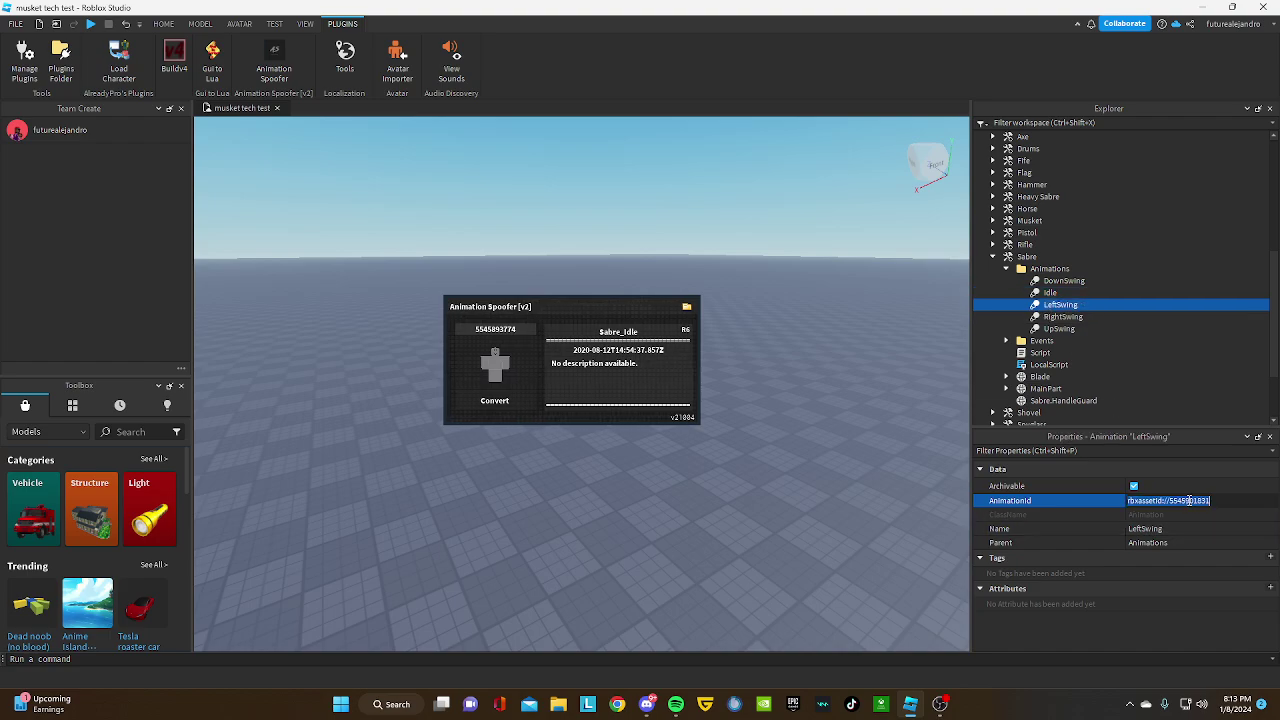
key(ctrl+c)
click(510, 329)
key(ctrl+v)
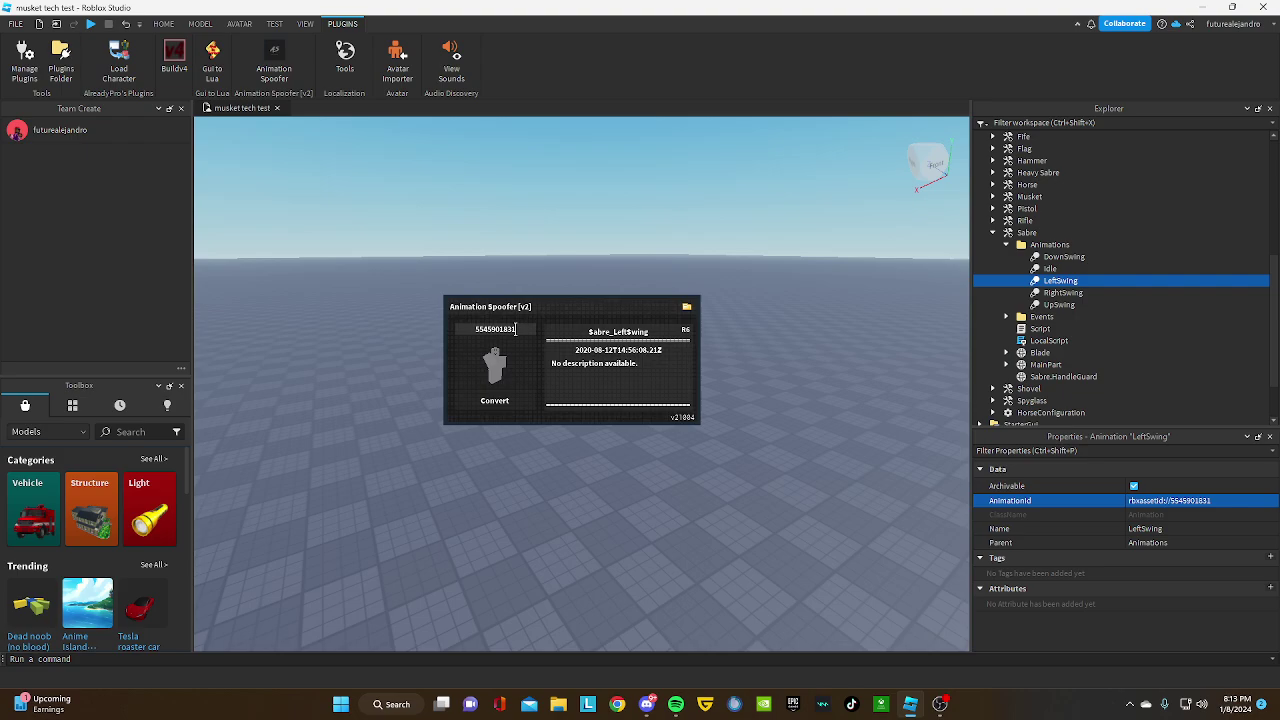
Convert the loaded LeftSwing animation, submit it as a new asset titled LeftSwing, and copy its new ID.
click(498, 402)
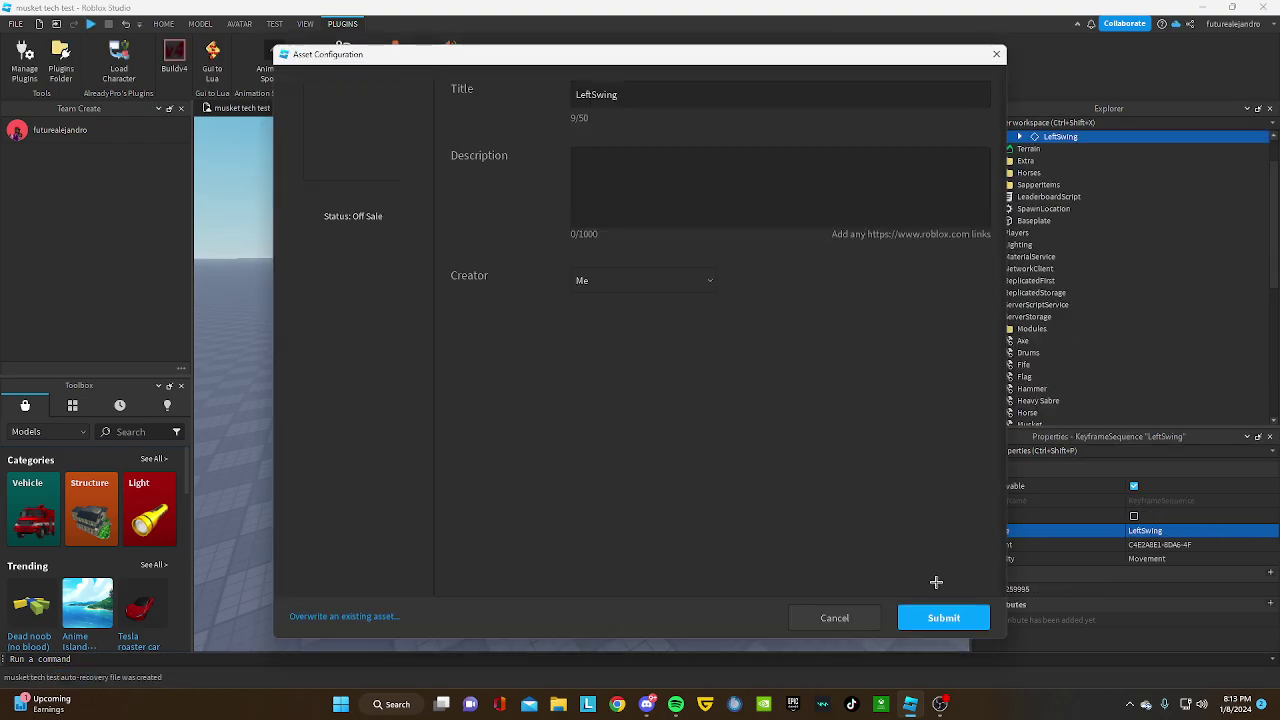
click(943, 614)
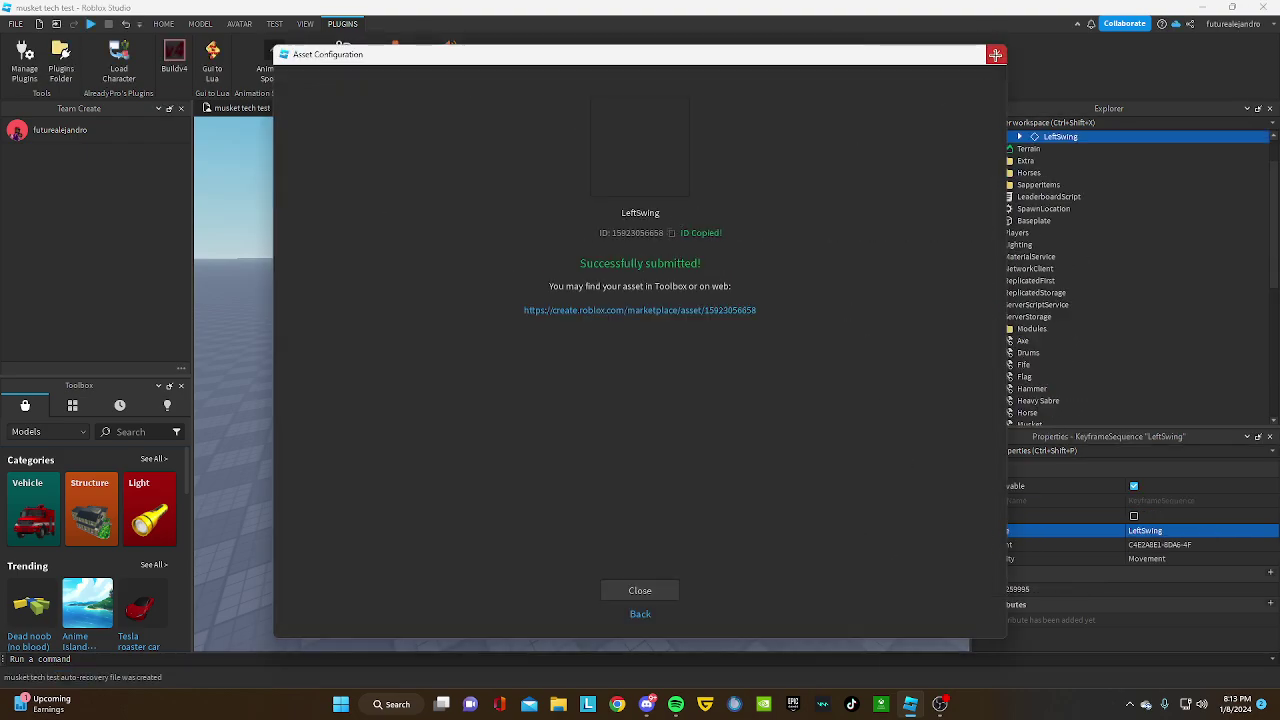
click(996, 54)
scroll(1109, 327, down, 3)
click(1060, 215)
click(1200, 500)
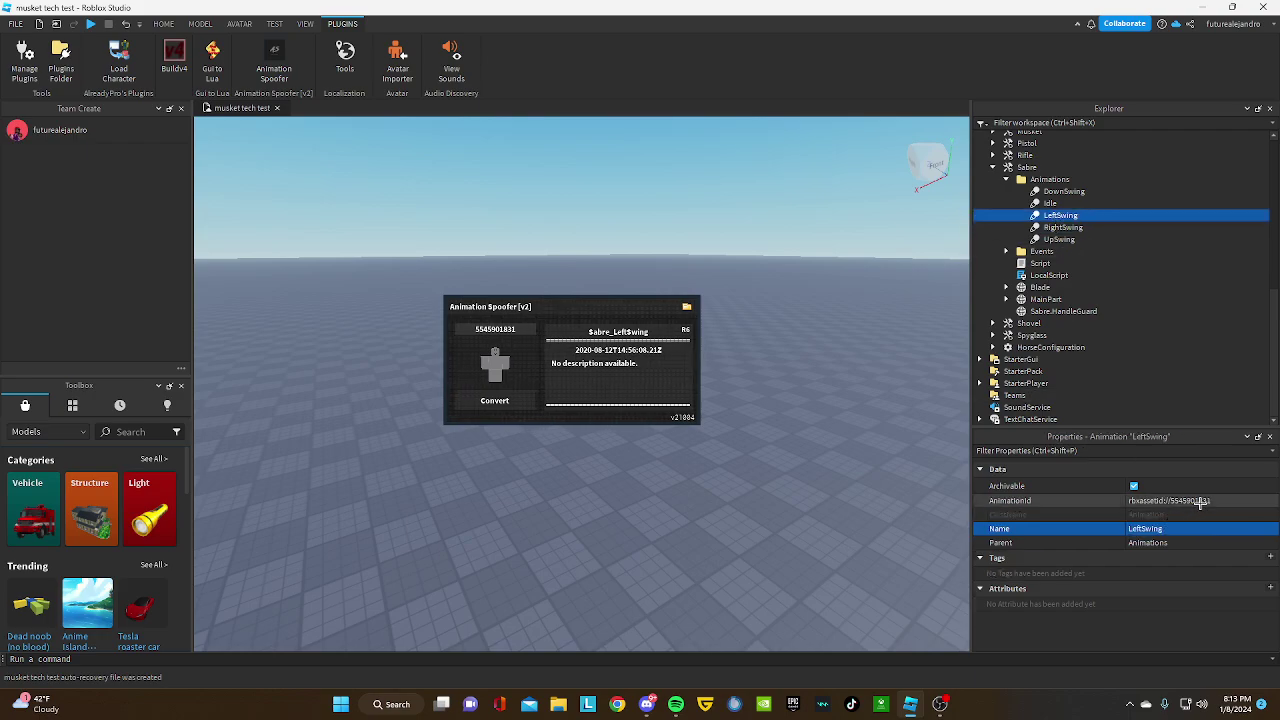
key(ctrl+v)
key(Return)
click(1063, 227)
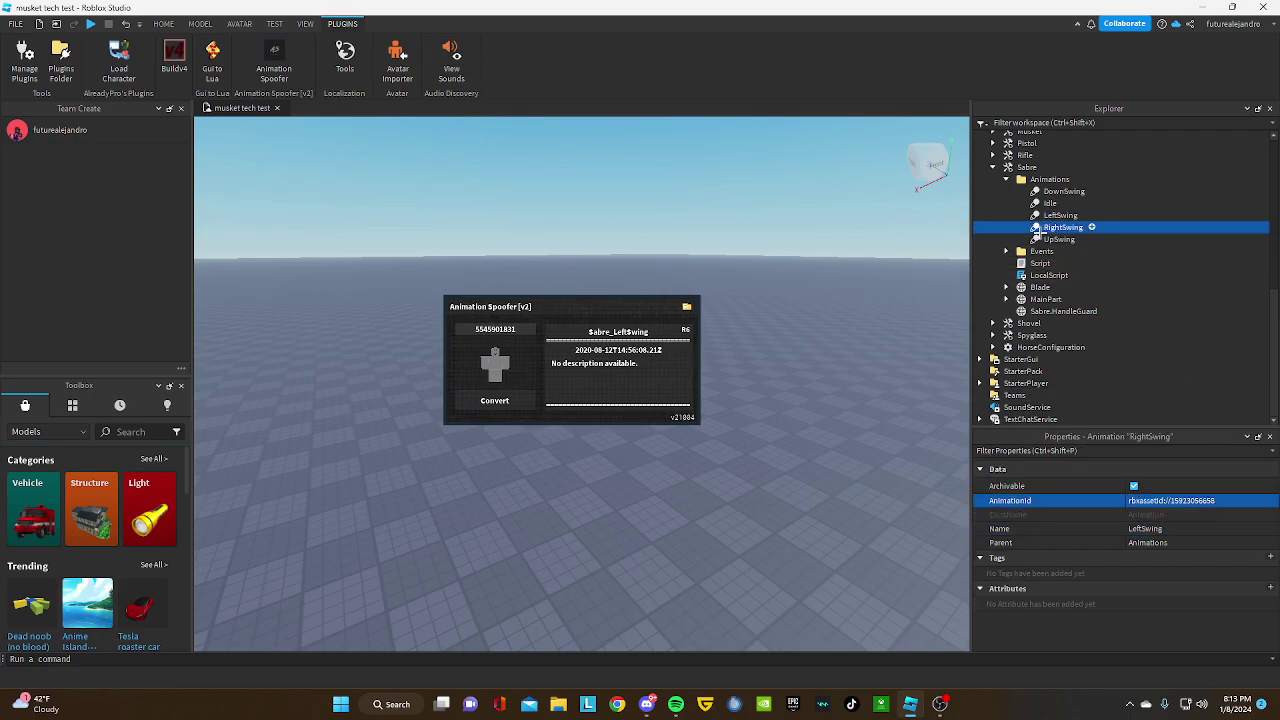
click(1200, 495)
double_click(1196, 500)
click(495, 329)
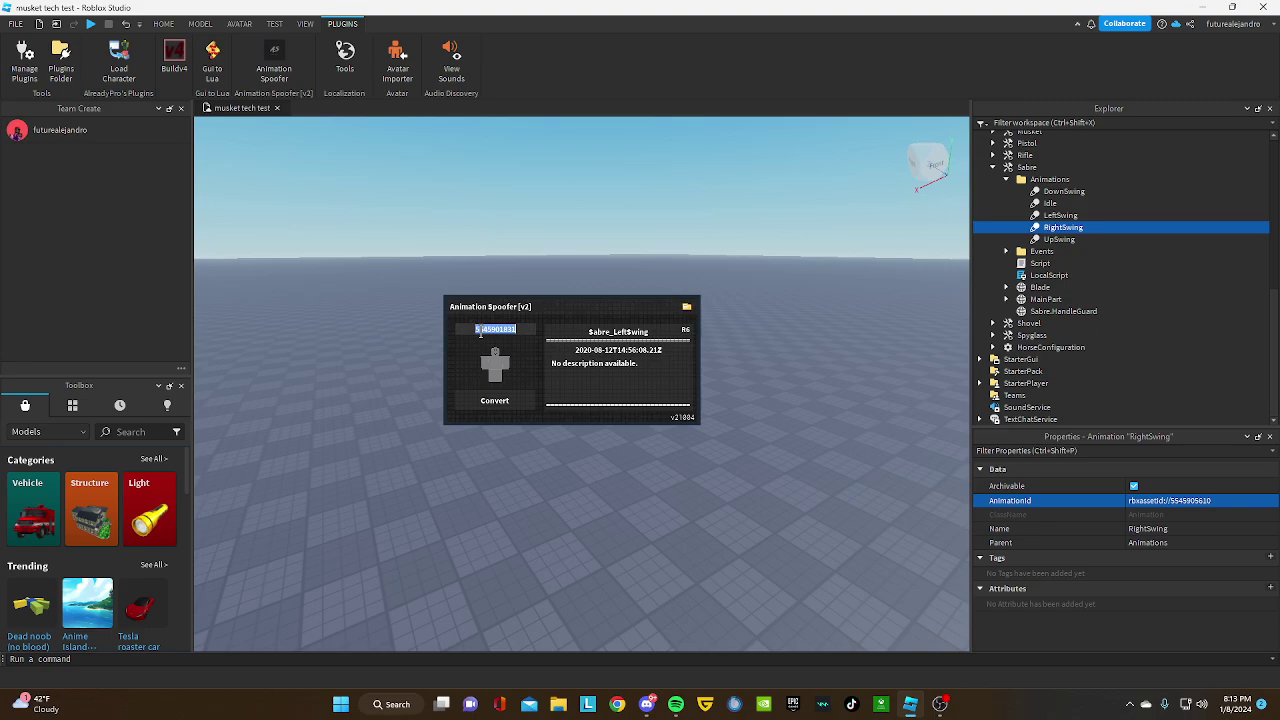
key(ctrl+v)
click(494, 400)
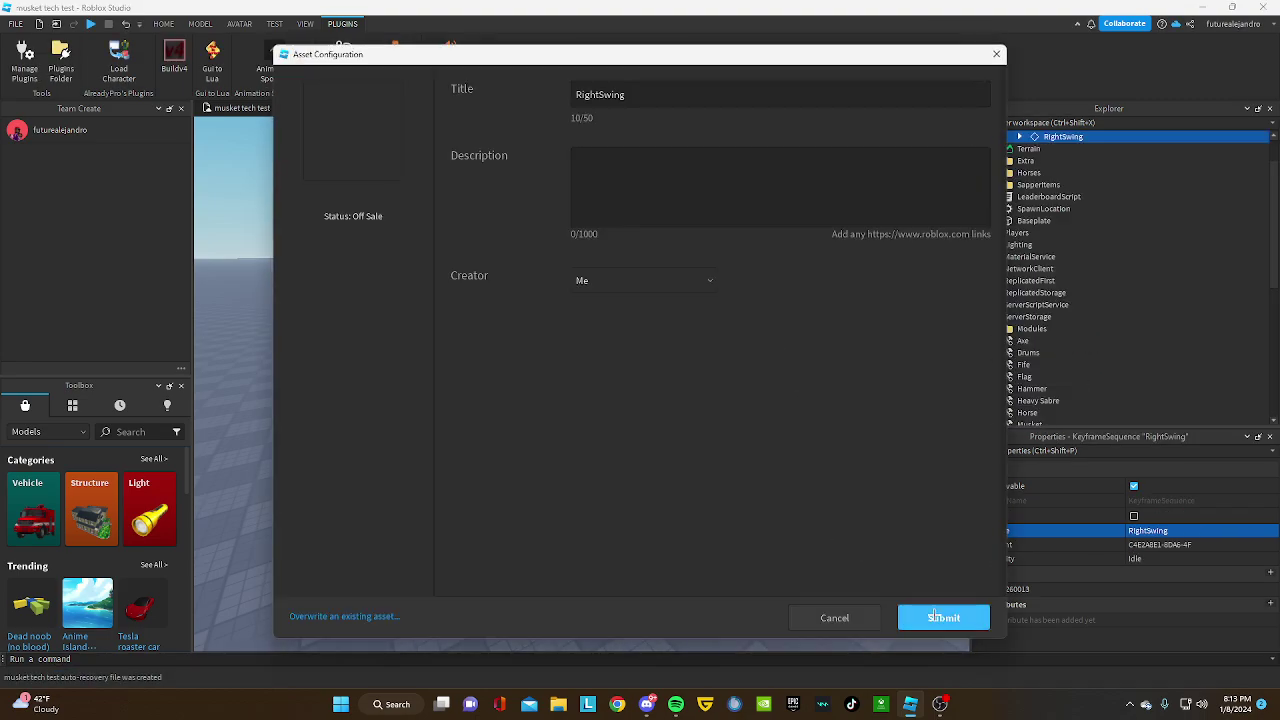
click(934, 616)
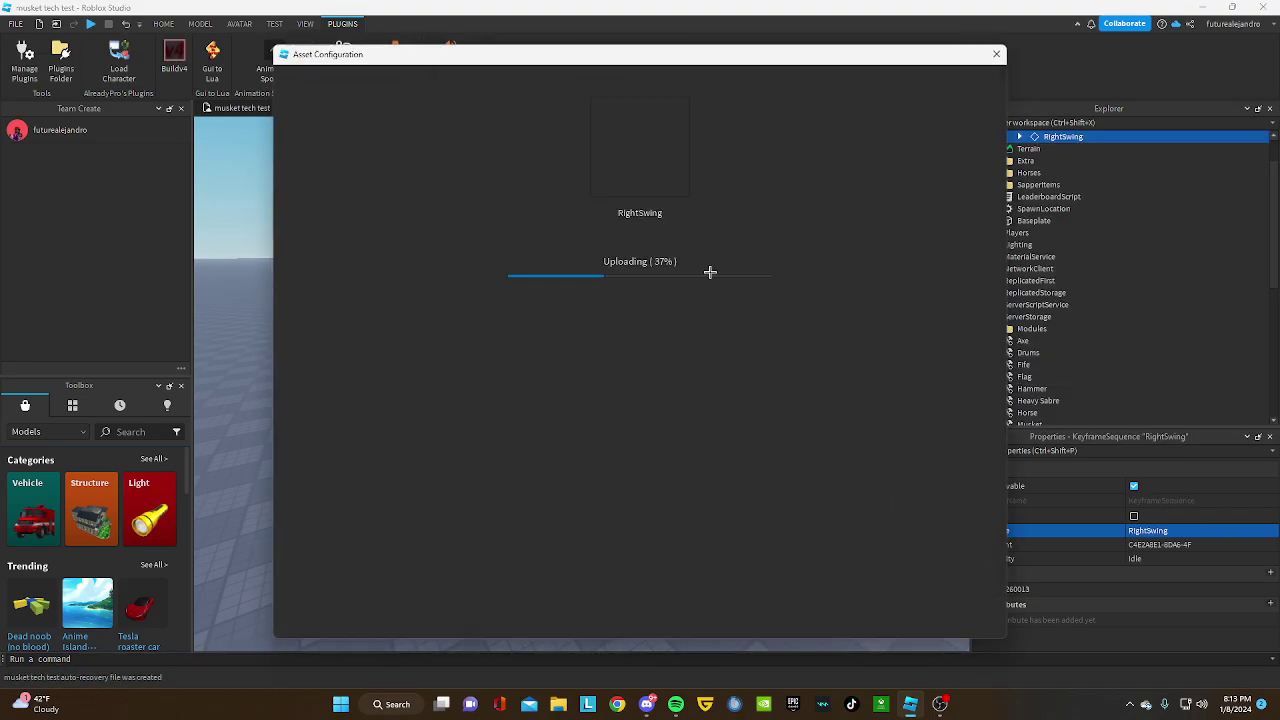
Replace the Sabre's RightSwing AnimationId with the copied ID of the newly submitted asset.
scroll(1106, 318, down, 7)
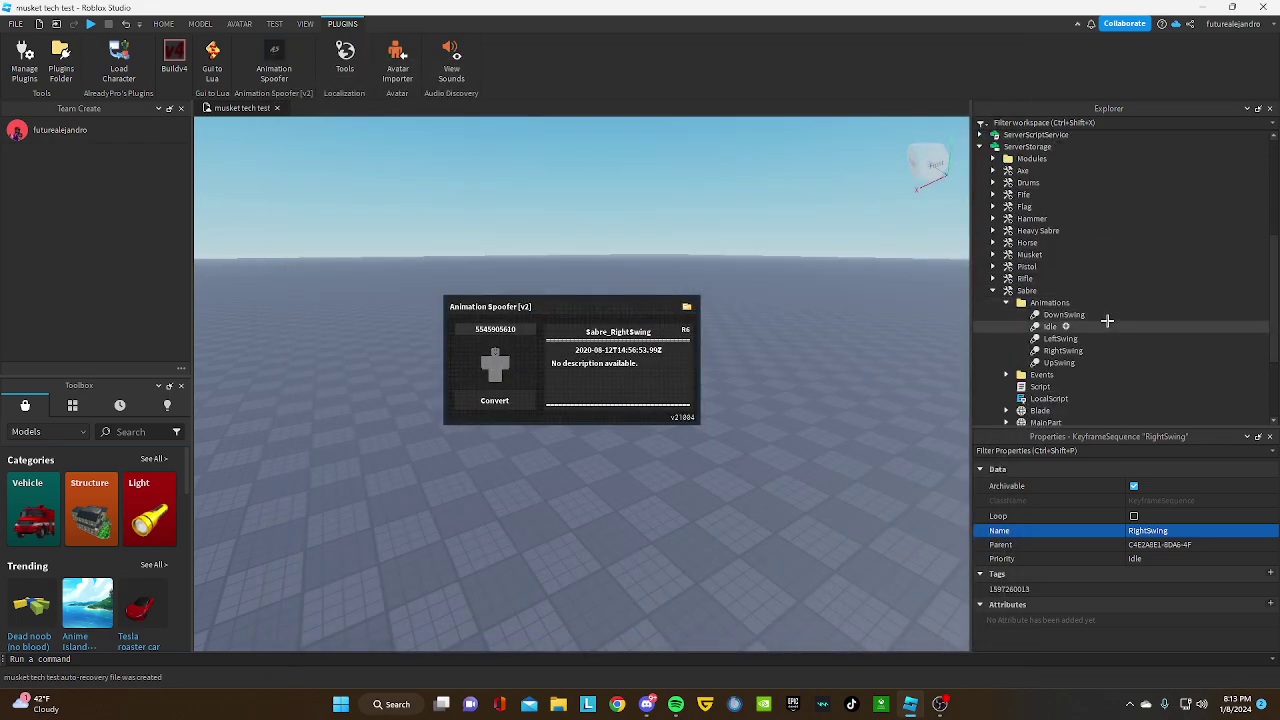
click(1064, 281)
click(1170, 500)
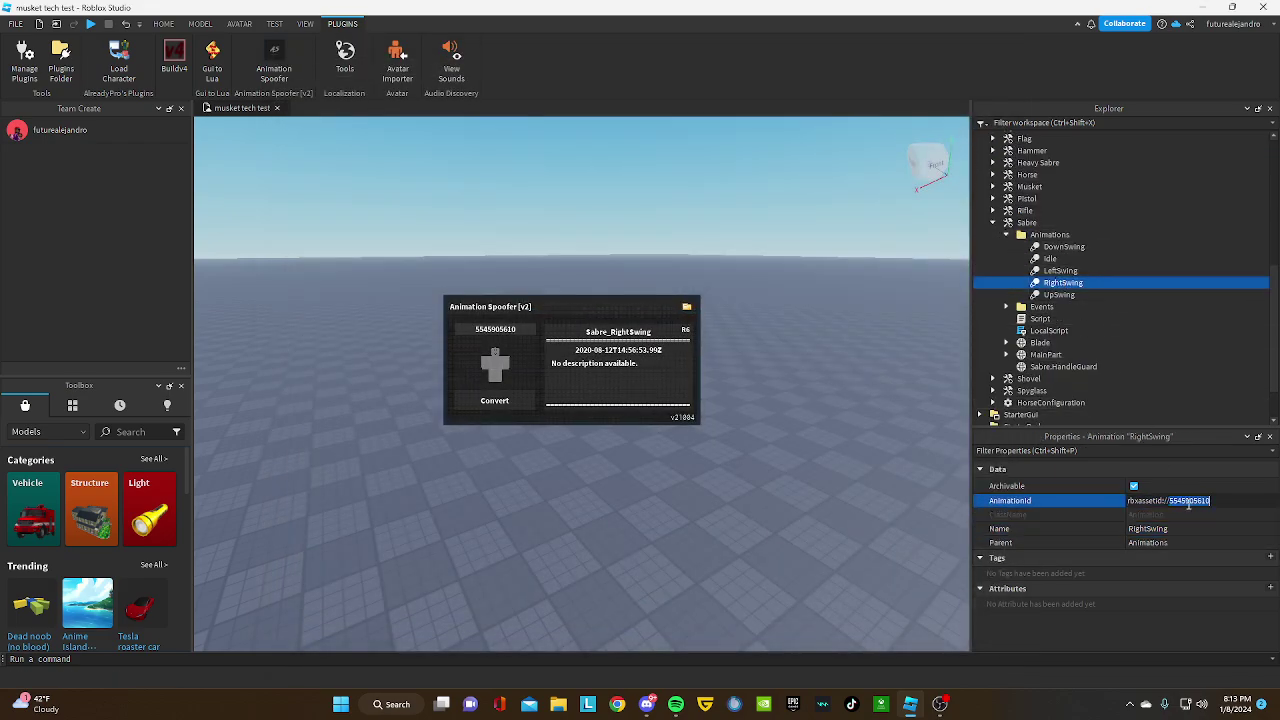
key(ctrl+v)
key(Return)
click(1050, 294)
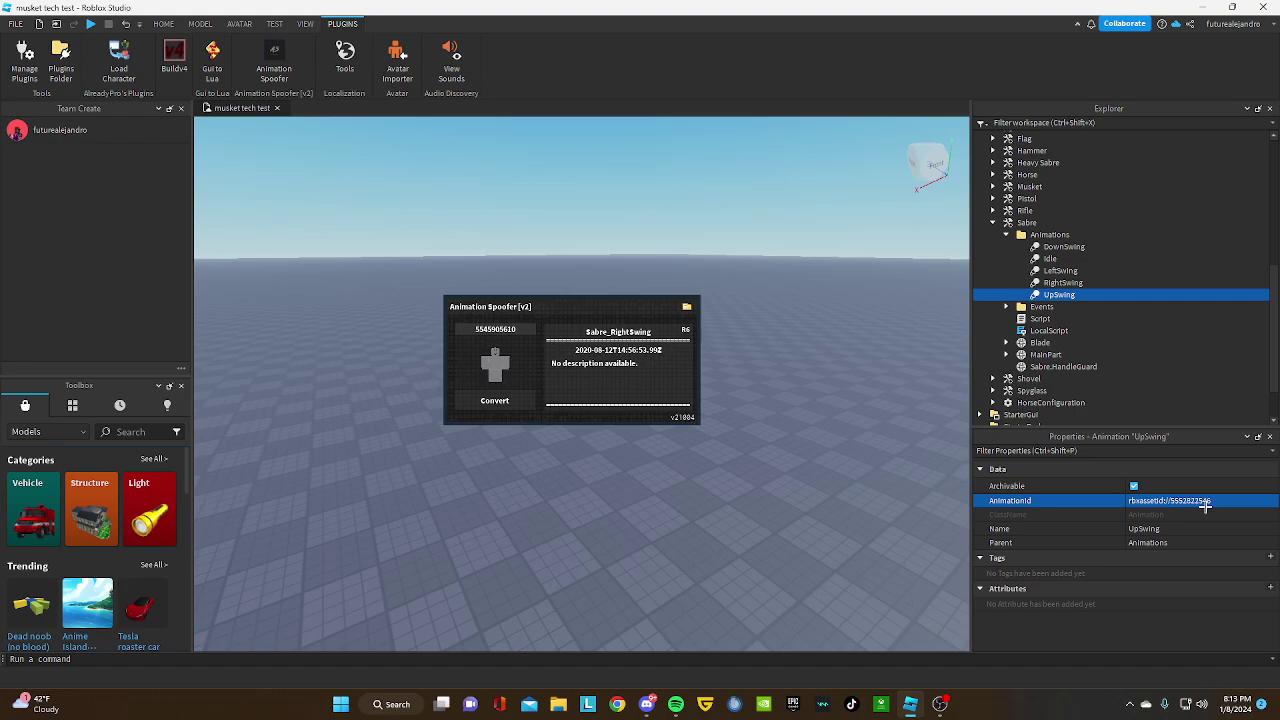
double_click(1200, 500)
click(500, 325)
key(ctrl+a)
key(ctrl+v)
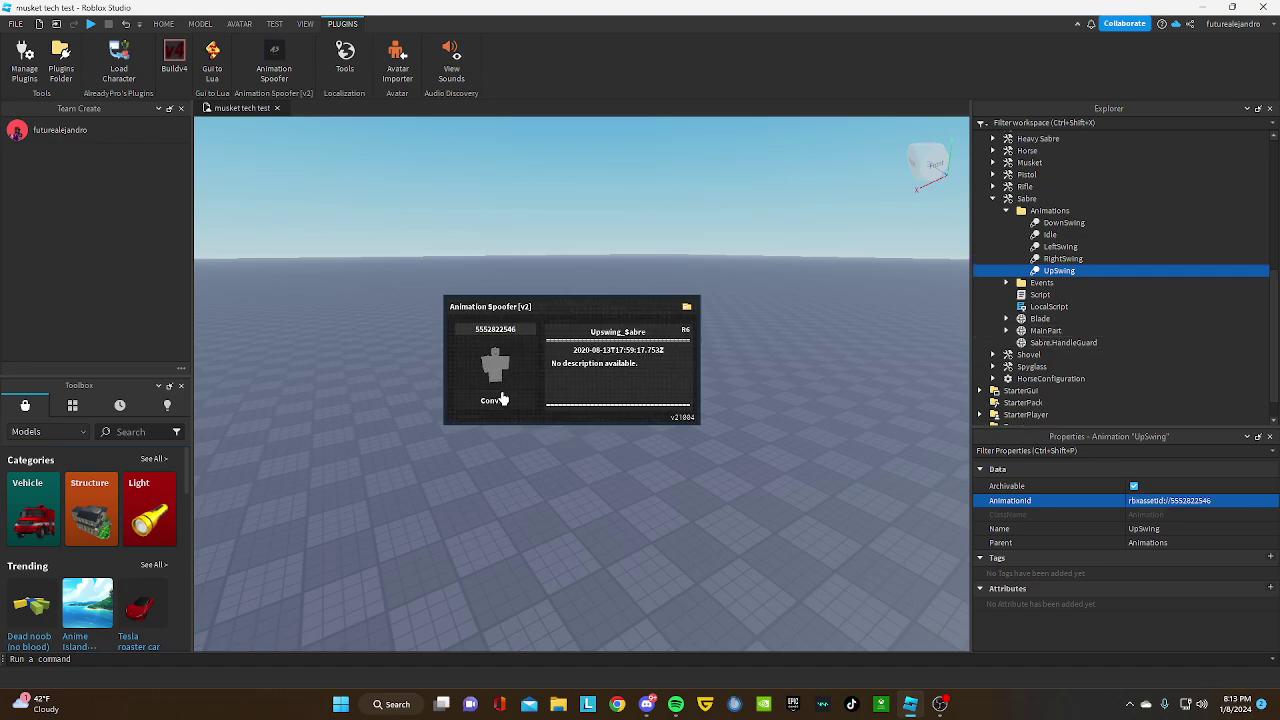
Convert the loaded UpSwing animation, submit it as a new asset titled Upswing, and copy its new ID.
click(493, 402)
click(968, 618)
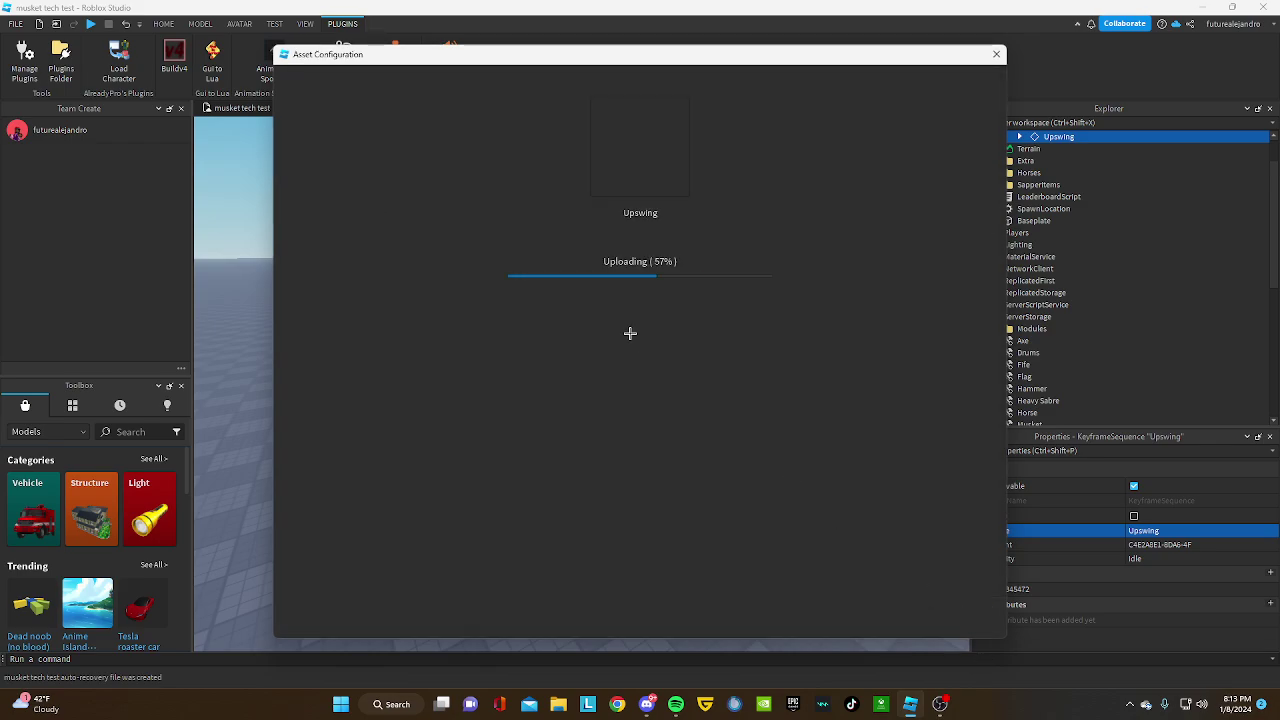
click(996, 53)
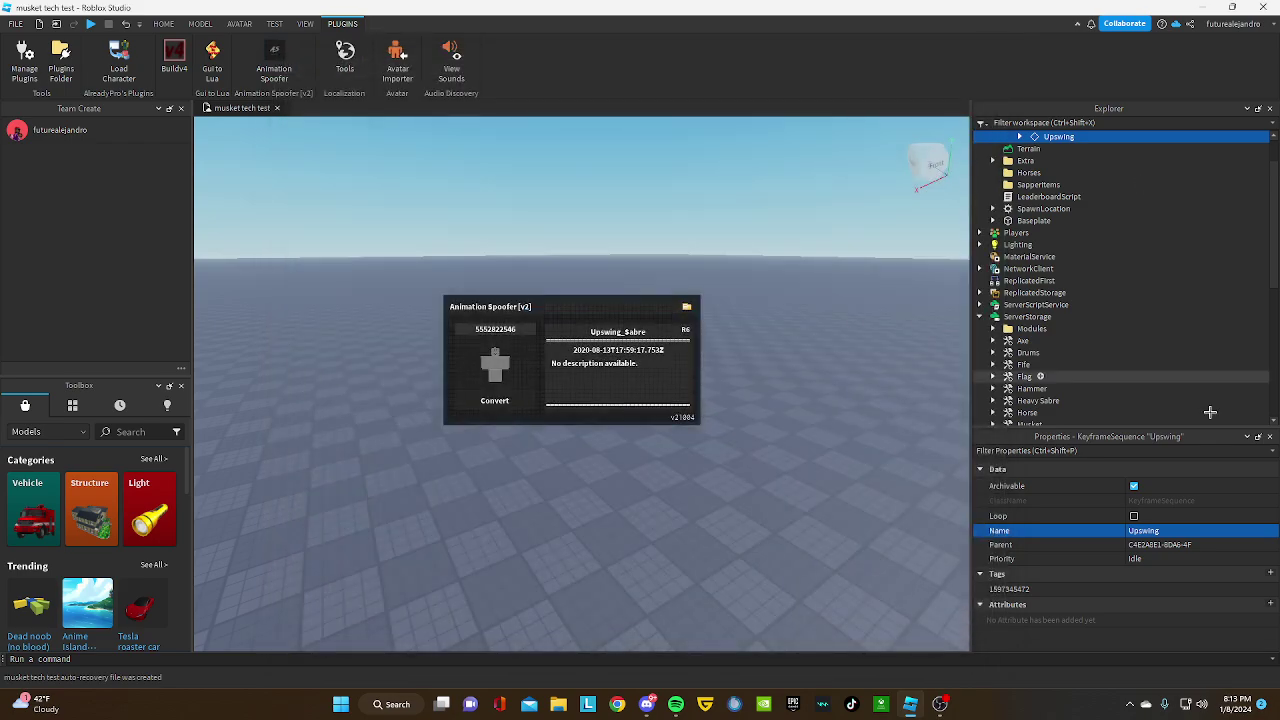
Replace the Sabre's UpSwing AnimationId with the copied ID of the newly submitted asset.
scroll(1100, 320, down, 10)
click(1059, 239)
click(1170, 500)
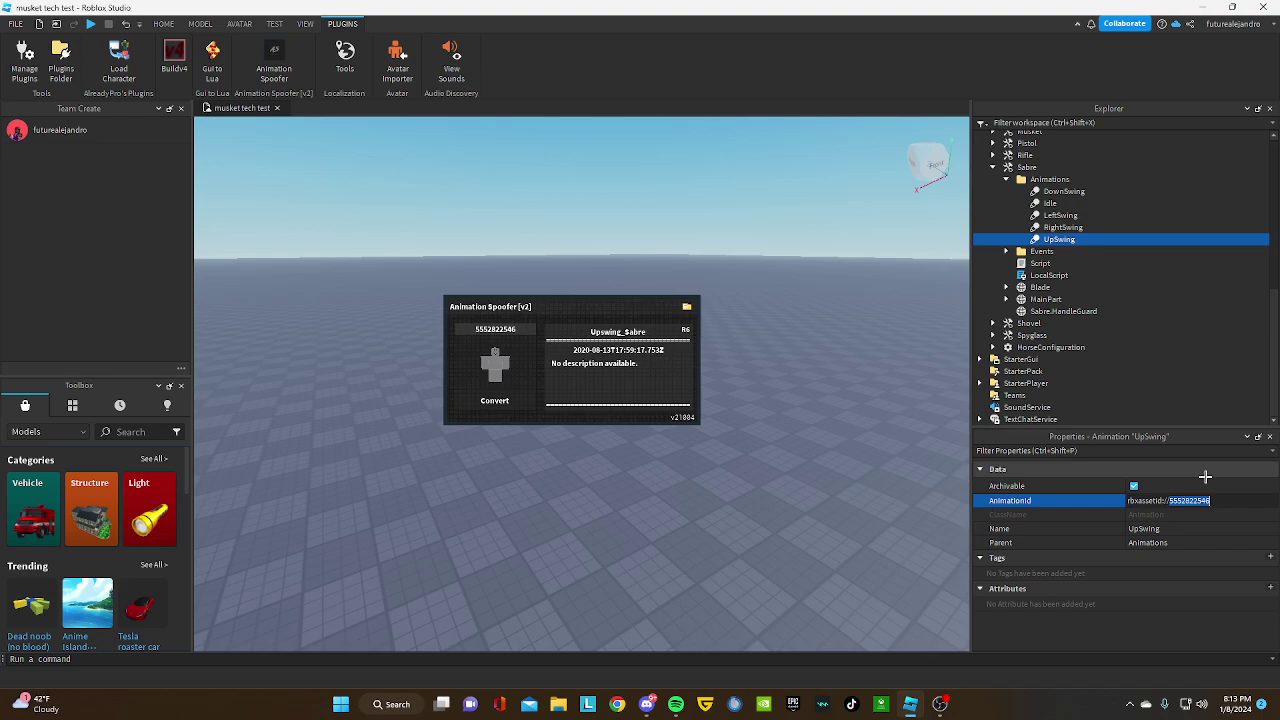
key(ctrl+v)
key(Return)
Collapse the Sabre's contents and move the Sabre tool from ServerStorage into StarterPack.
click(1009, 179)
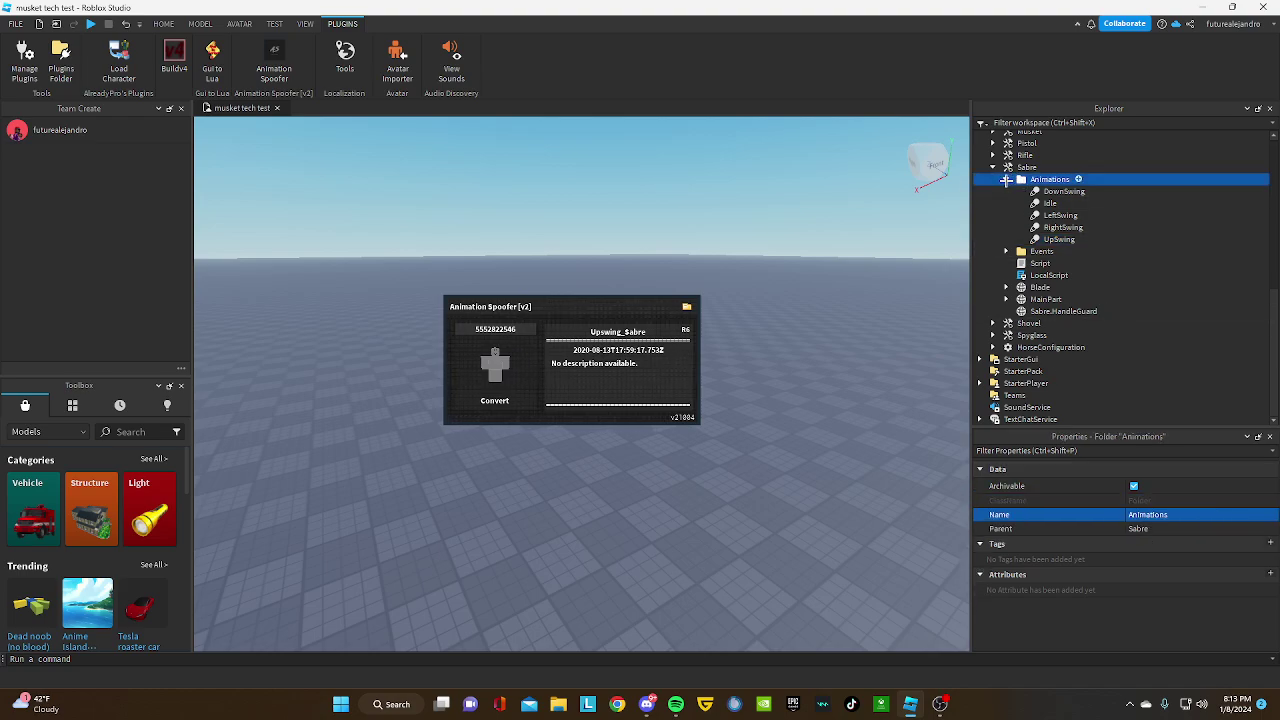
click(1006, 179)
click(993, 227)
drag(1027, 311, 1069, 249)
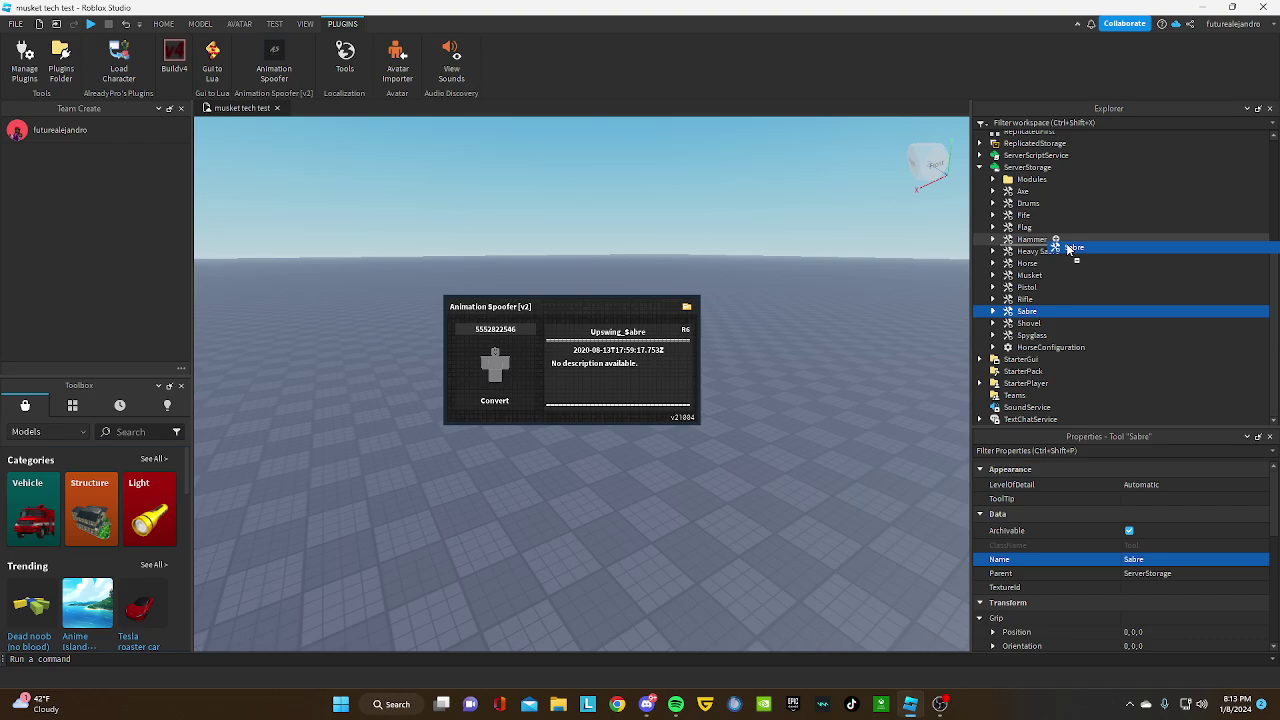
drag(1068, 249, 1068, 250)
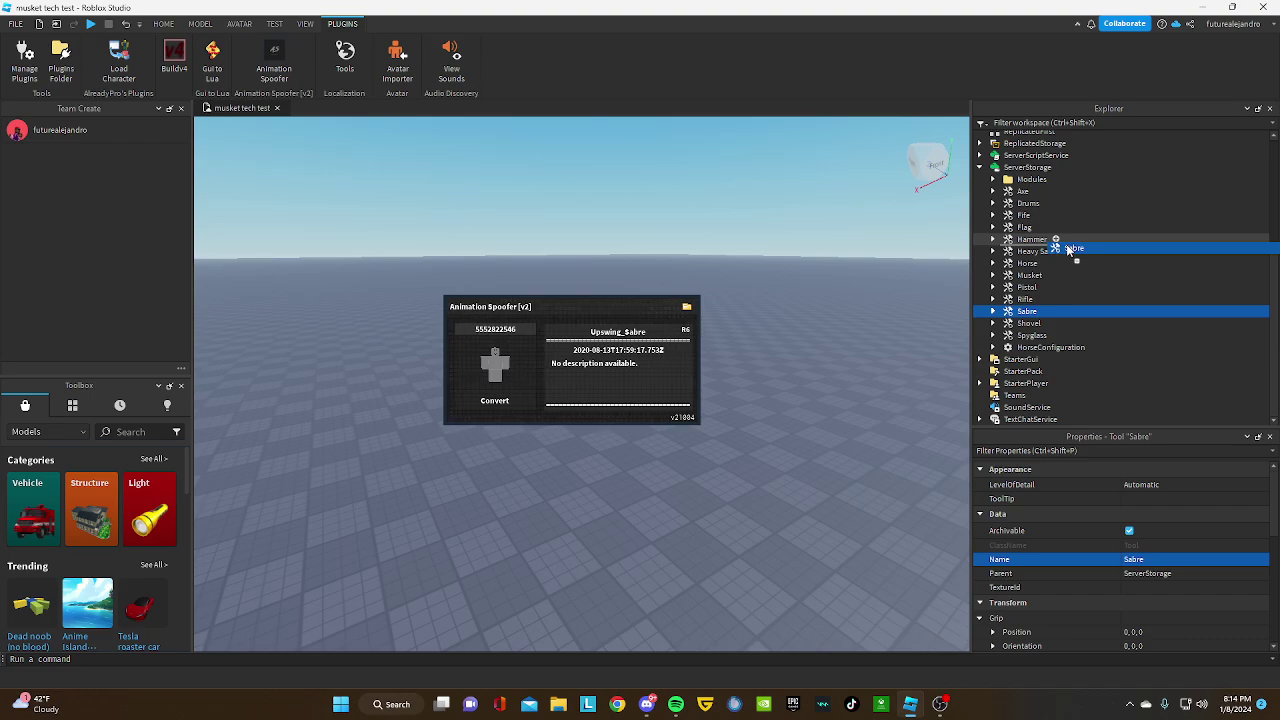
drag(1068, 249, 1066, 374)
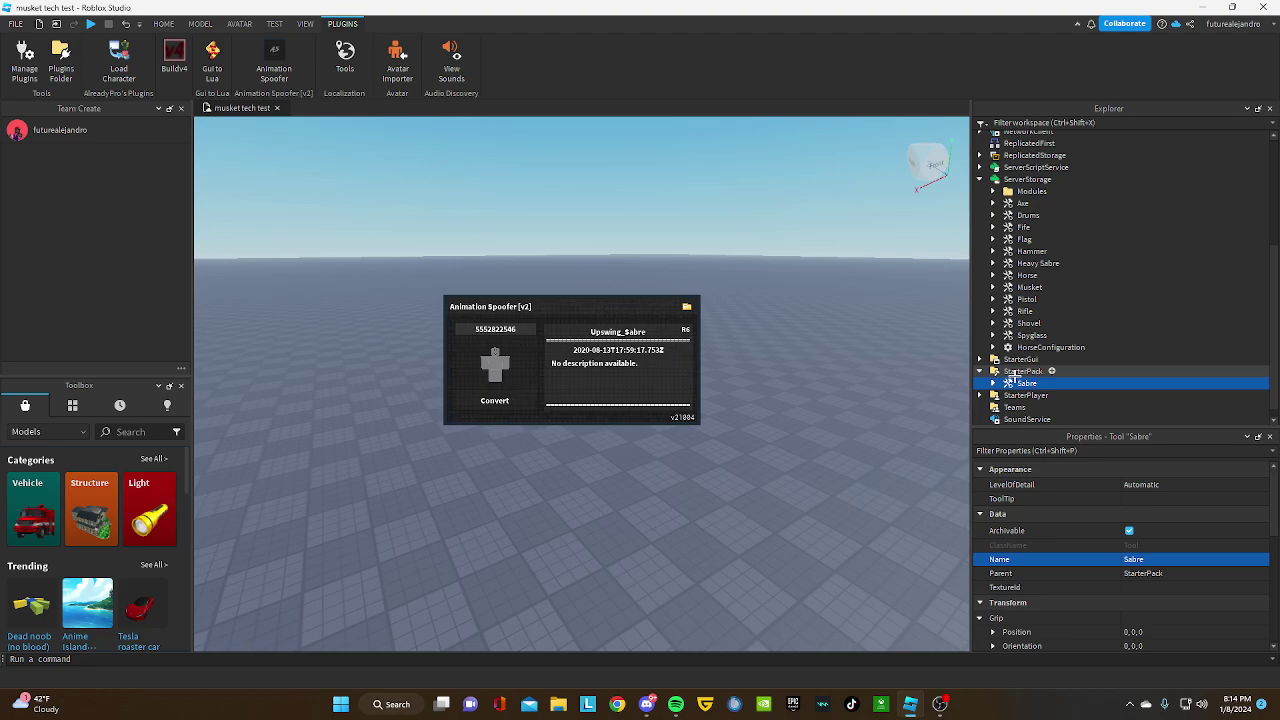
Close the Animation Spoofer and publish the place to Roblox.
click(274, 62)
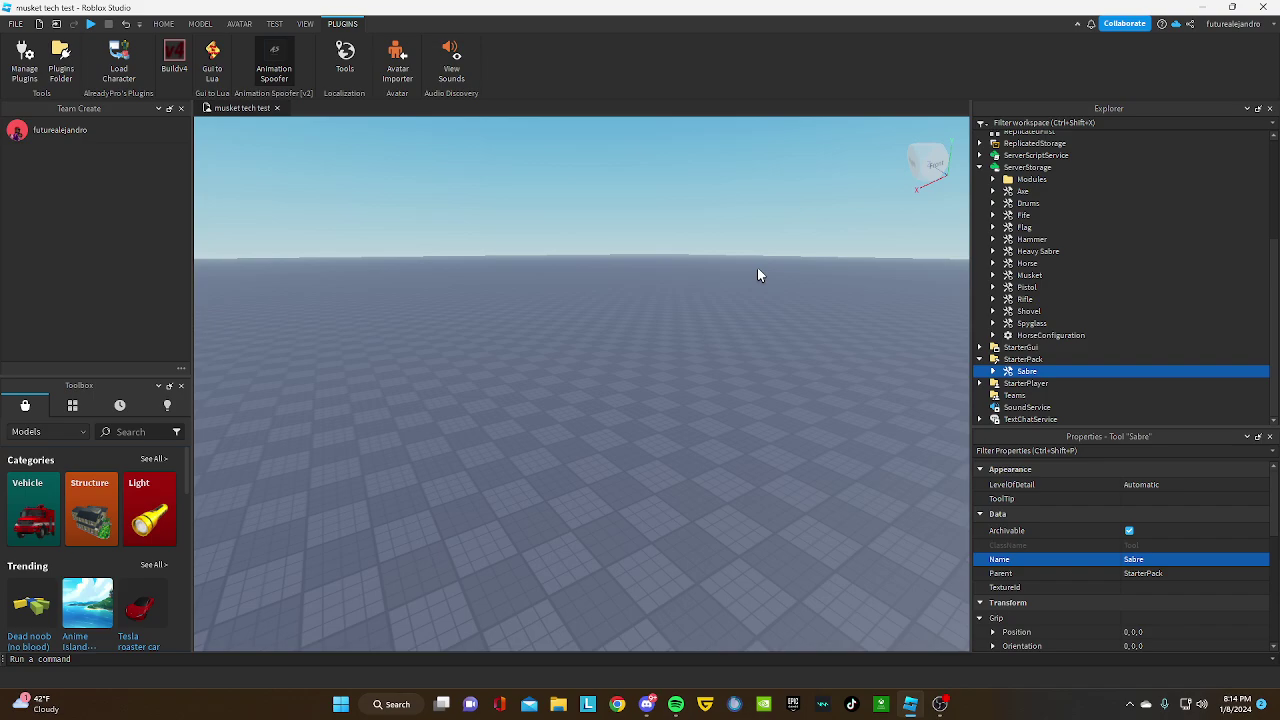
click(163, 23)
click(15, 23)
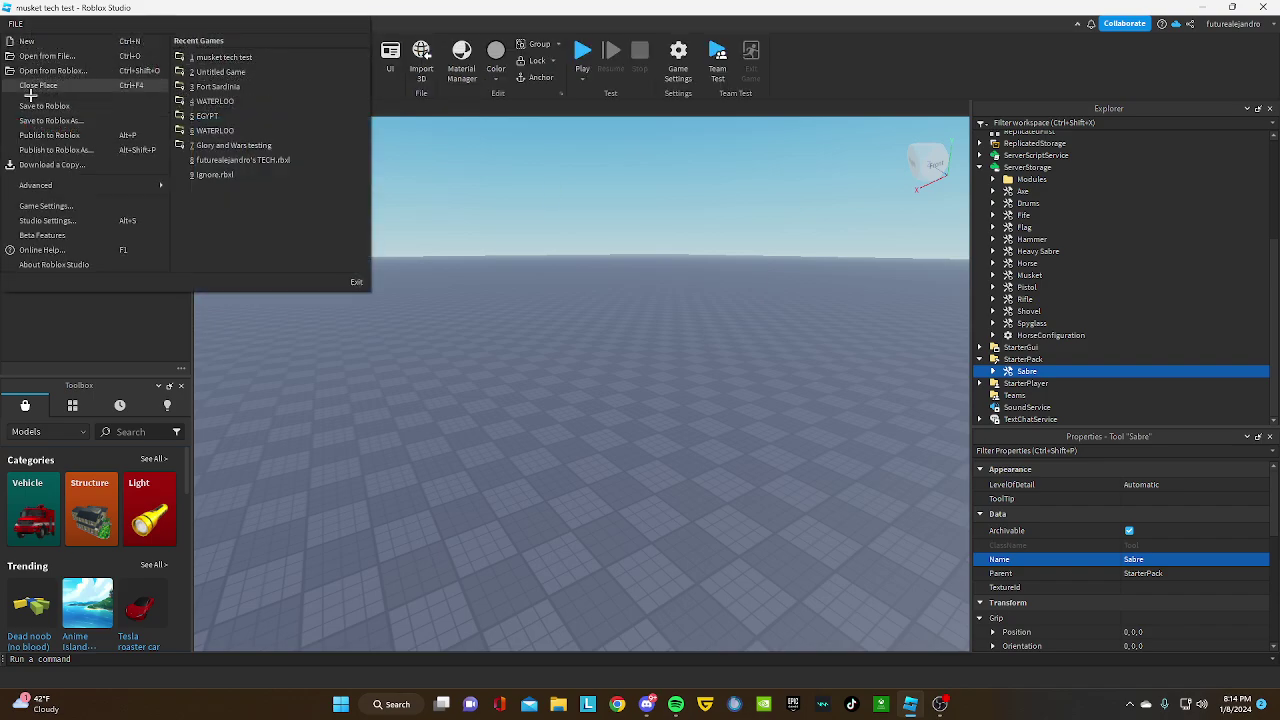
click(62, 135)
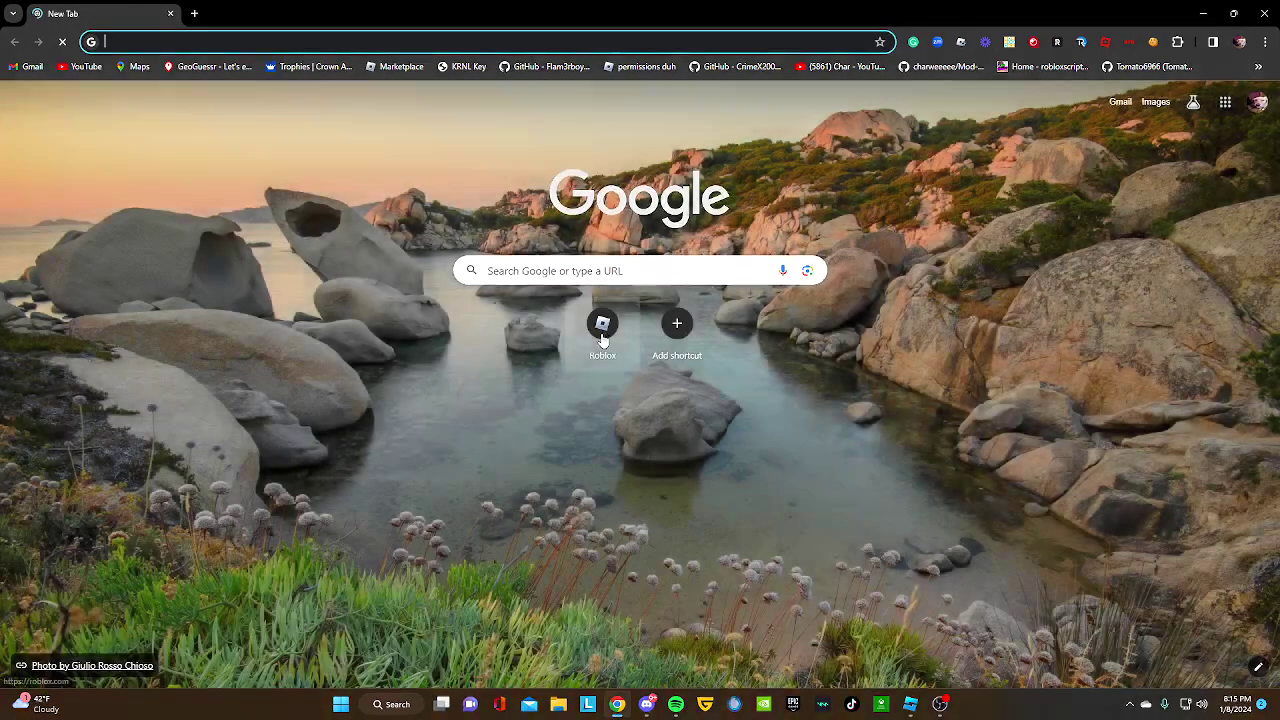
Switch to Chrome and open the web page of the musket tech test game through Roblox's Creator Hub.
click(603, 338)
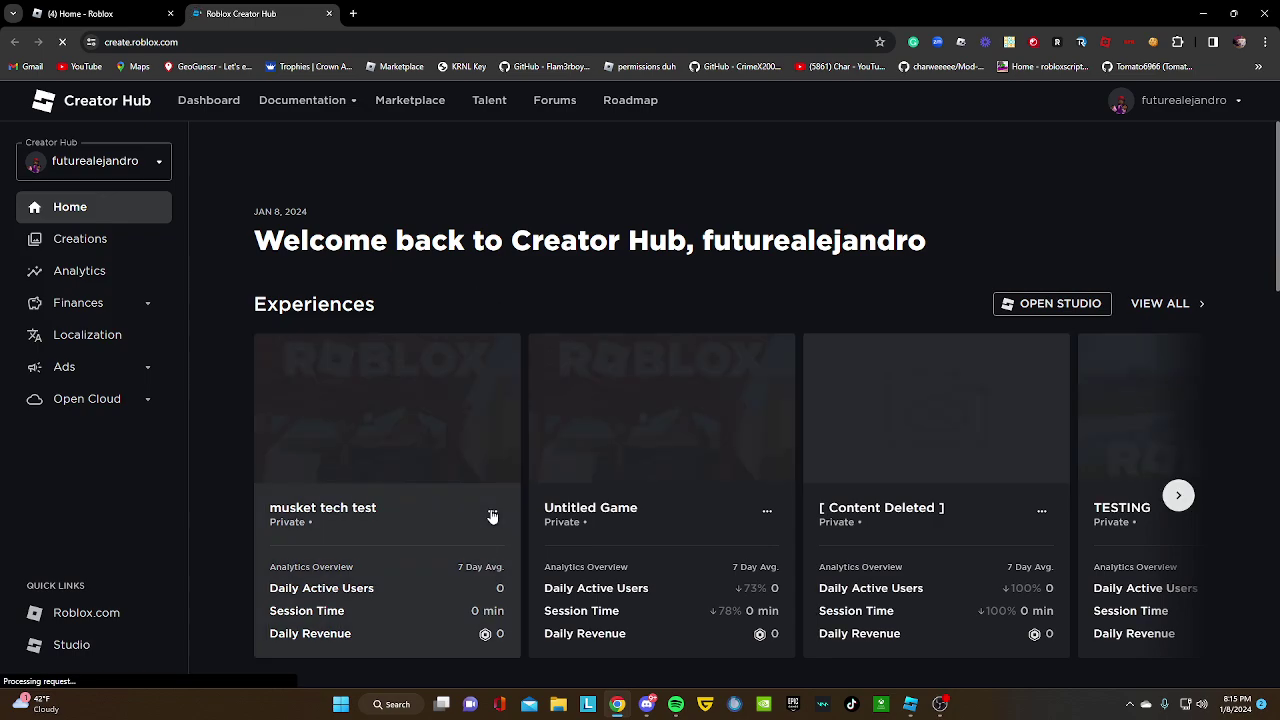
click(492, 512)
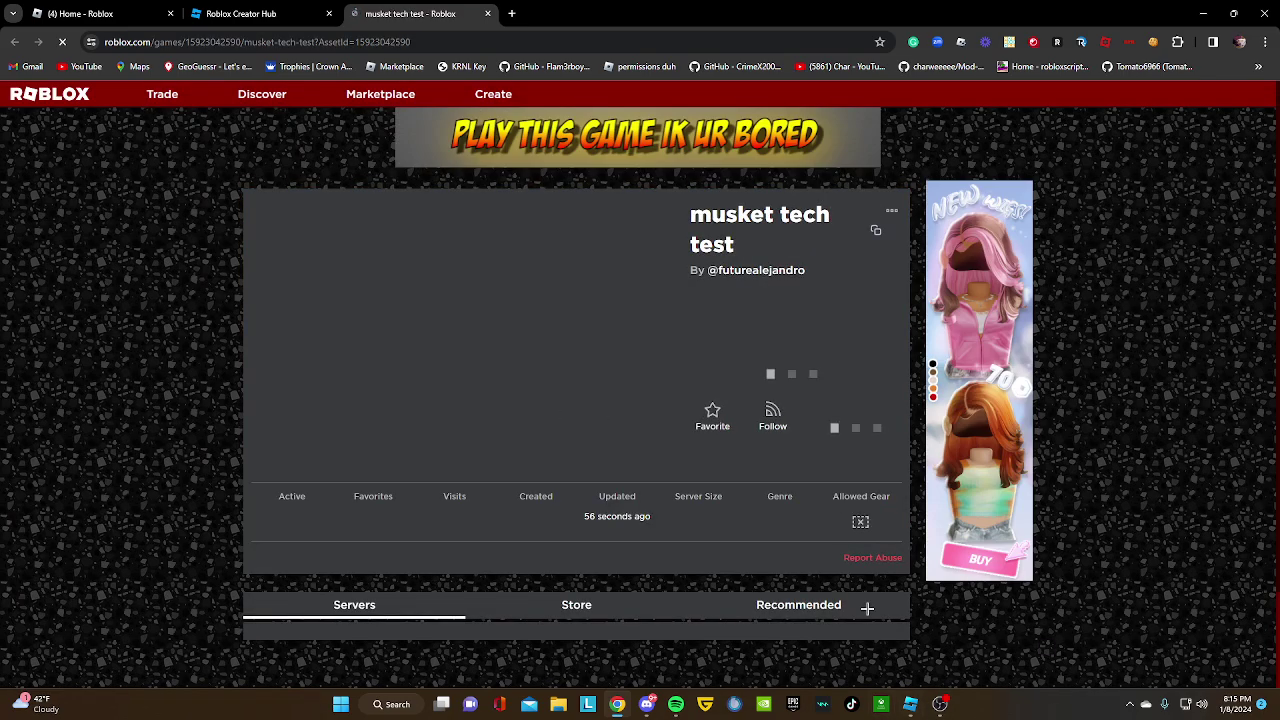
Back in Roblox Studio, move all six scripts from the Extra folder in Workspace into ServerScriptService.
click(910, 704)
scroll(1000, 300, up, 4)
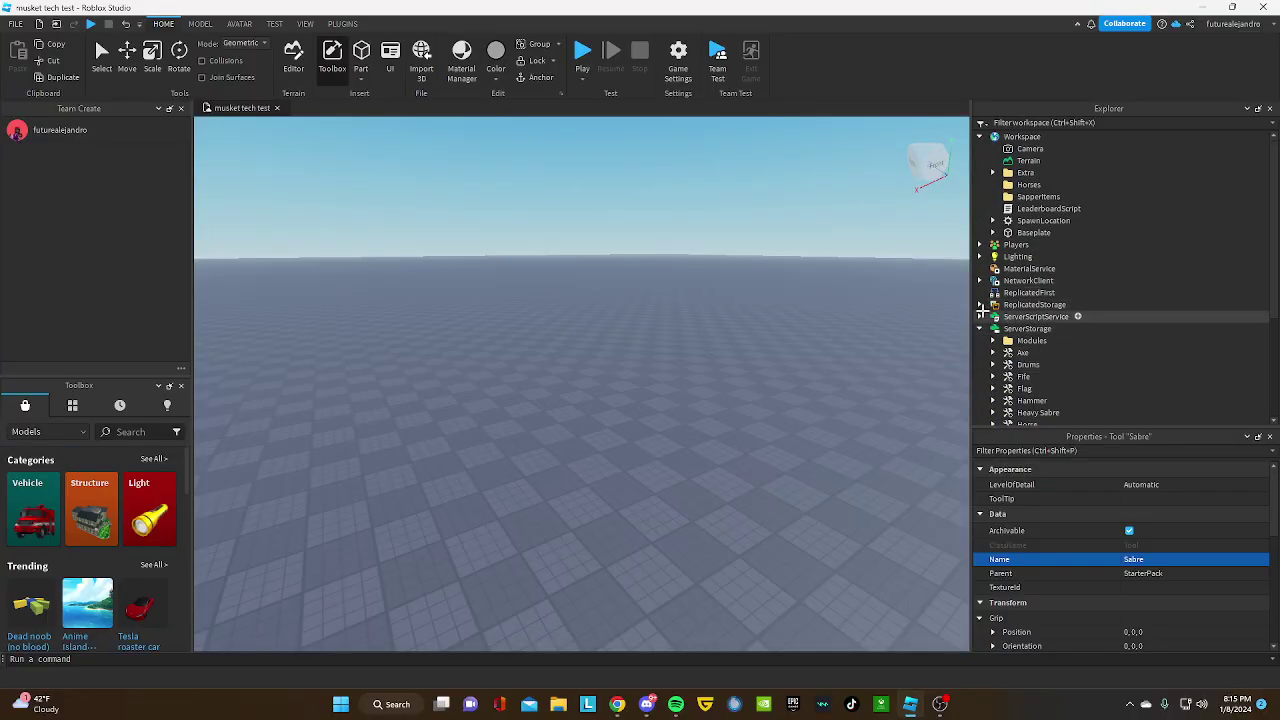
click(981, 316)
click(981, 316)
click(993, 172)
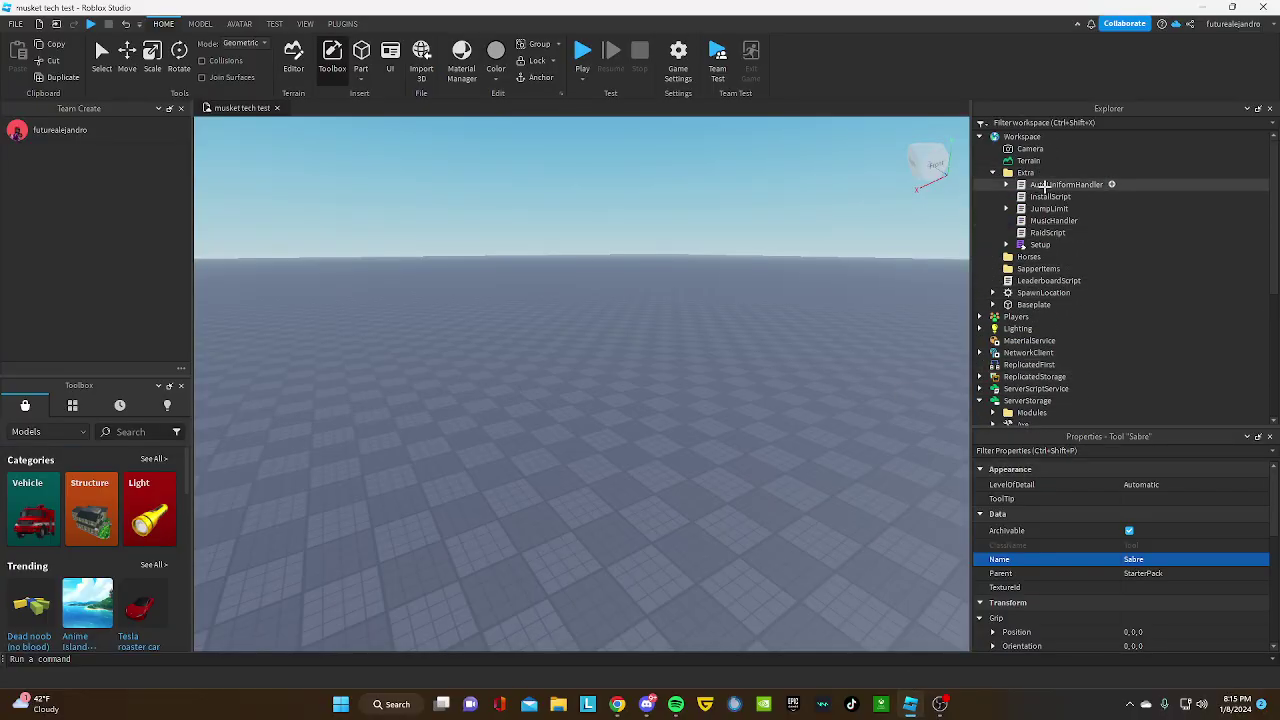
drag(1128, 190, 1129, 244)
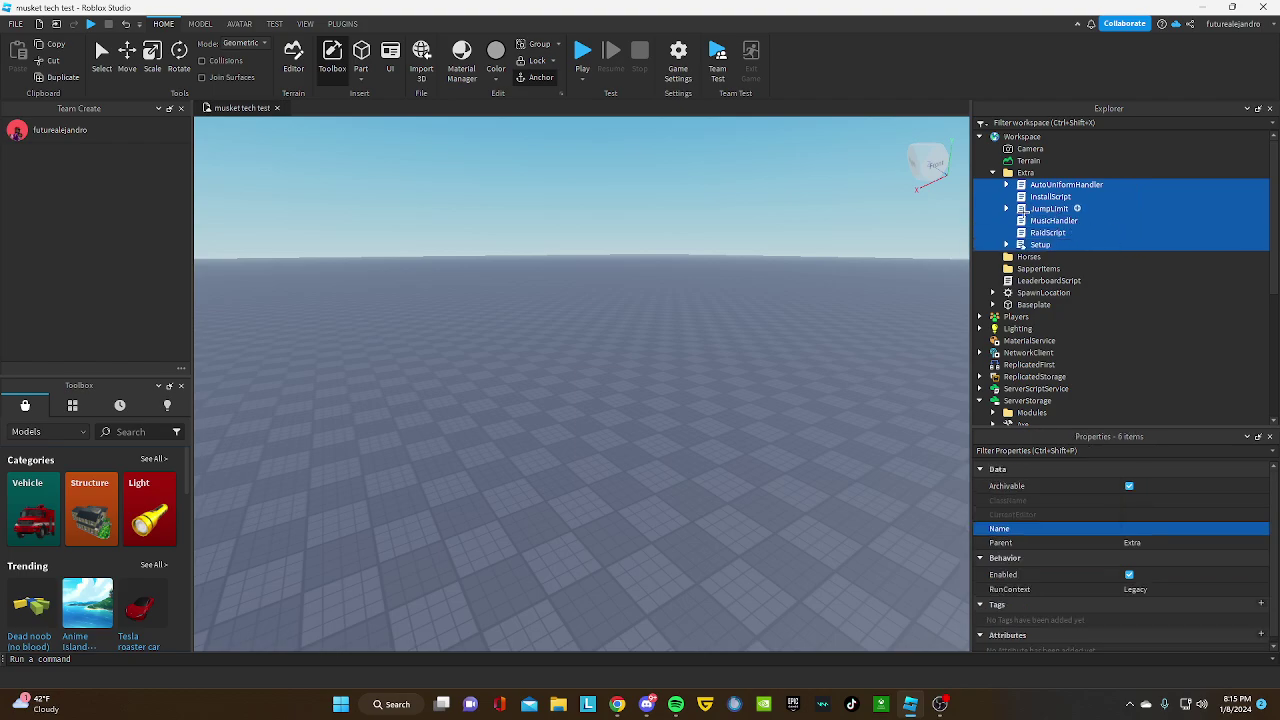
drag(1058, 207, 1036, 155)
scroll(1130, 300, down, 5)
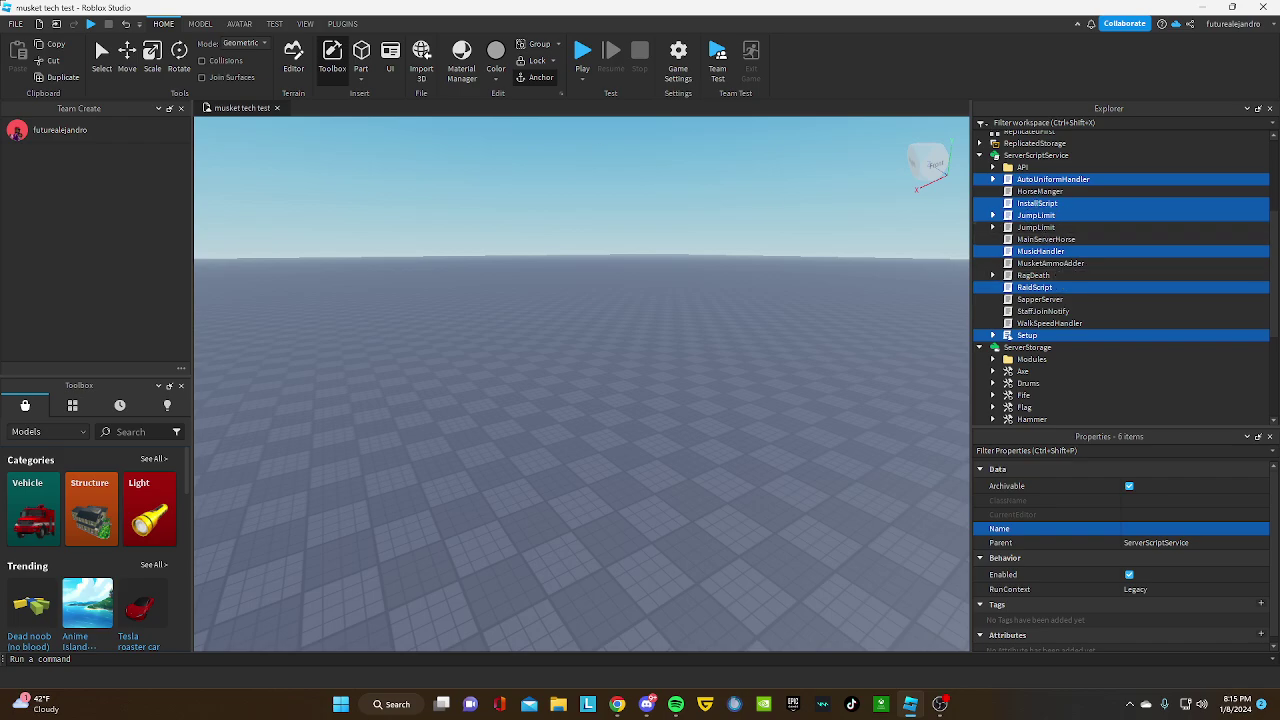
Publish the updated place to Roblox and launch the game from its web page in Chrome.
click(14, 22)
click(81, 132)
click(620, 706)
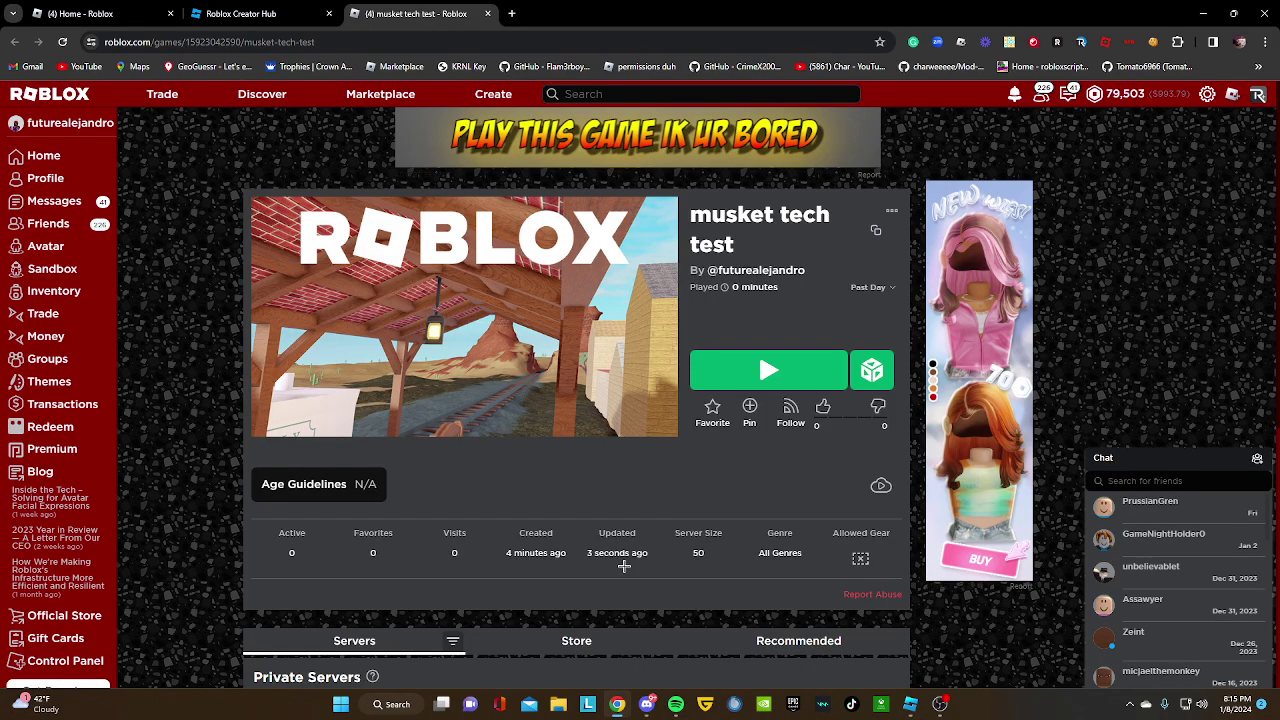
click(791, 380)
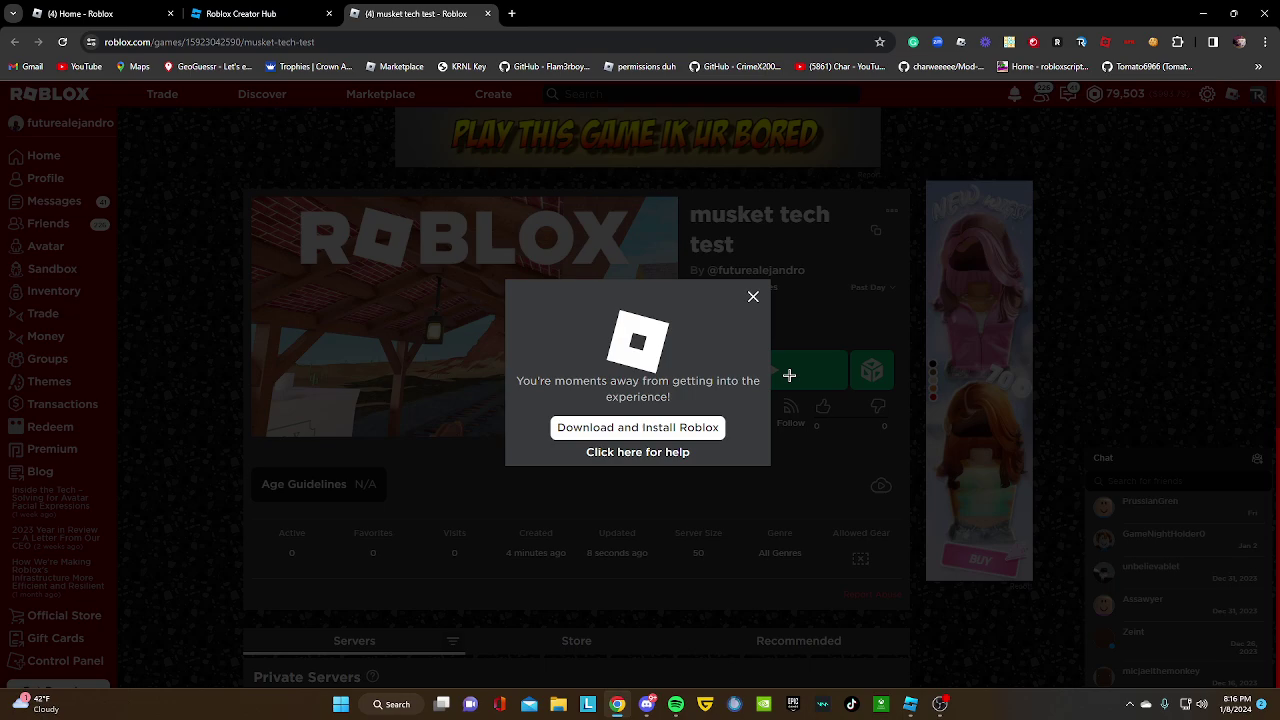
click(789, 375)
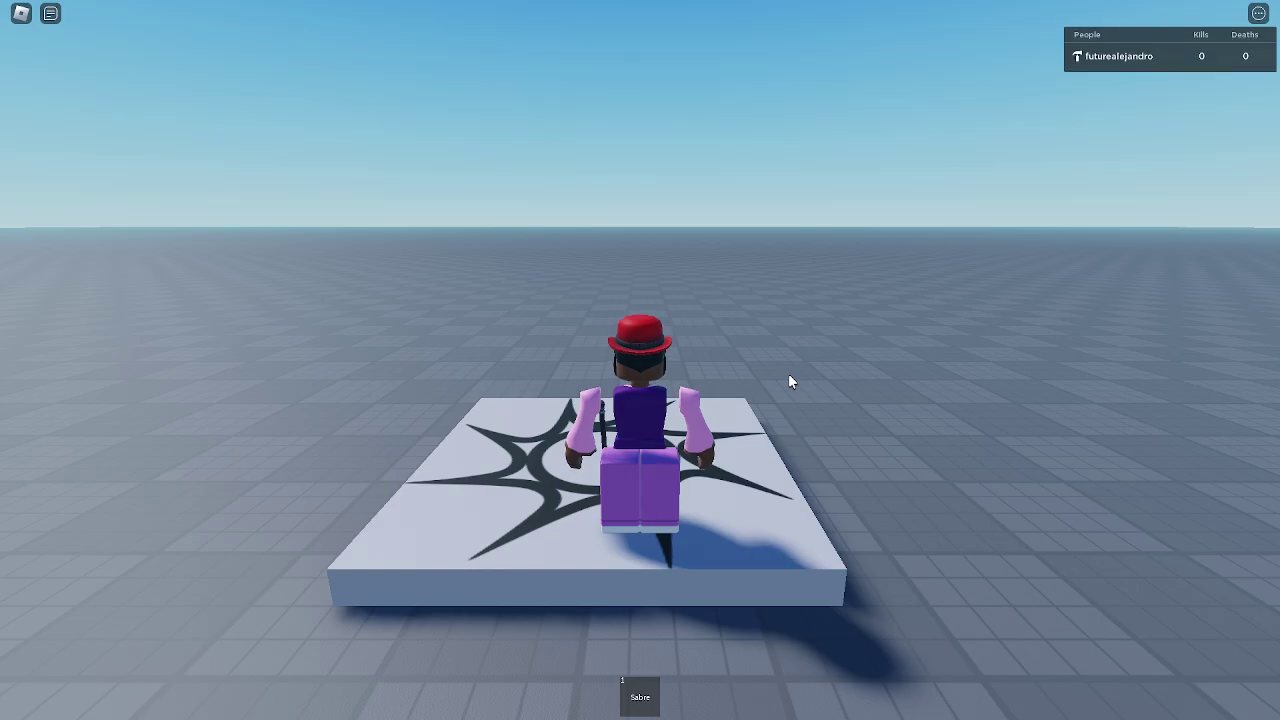
Equip the Sabre in the running game and walk the character around to test the tool.
right_drag(788, 373, 784, 384)
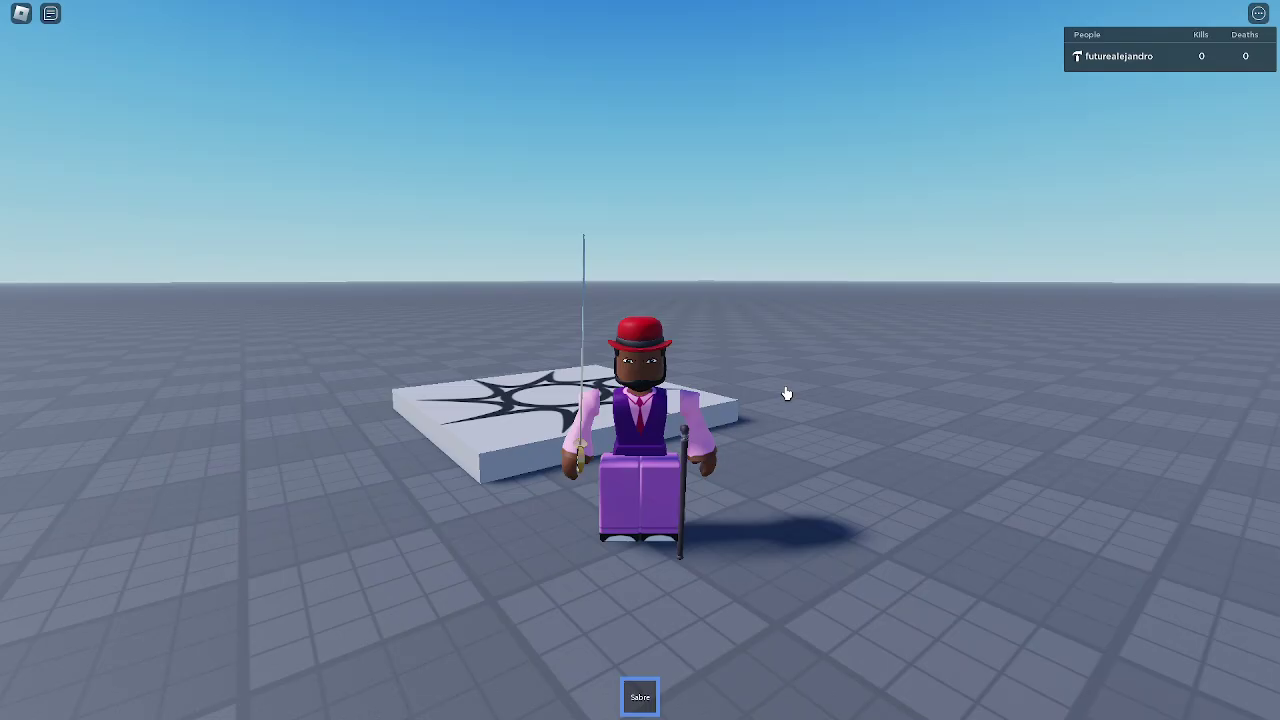
key(s)
right_drag(785, 388, 783, 391)
click(786, 394)
key(w)
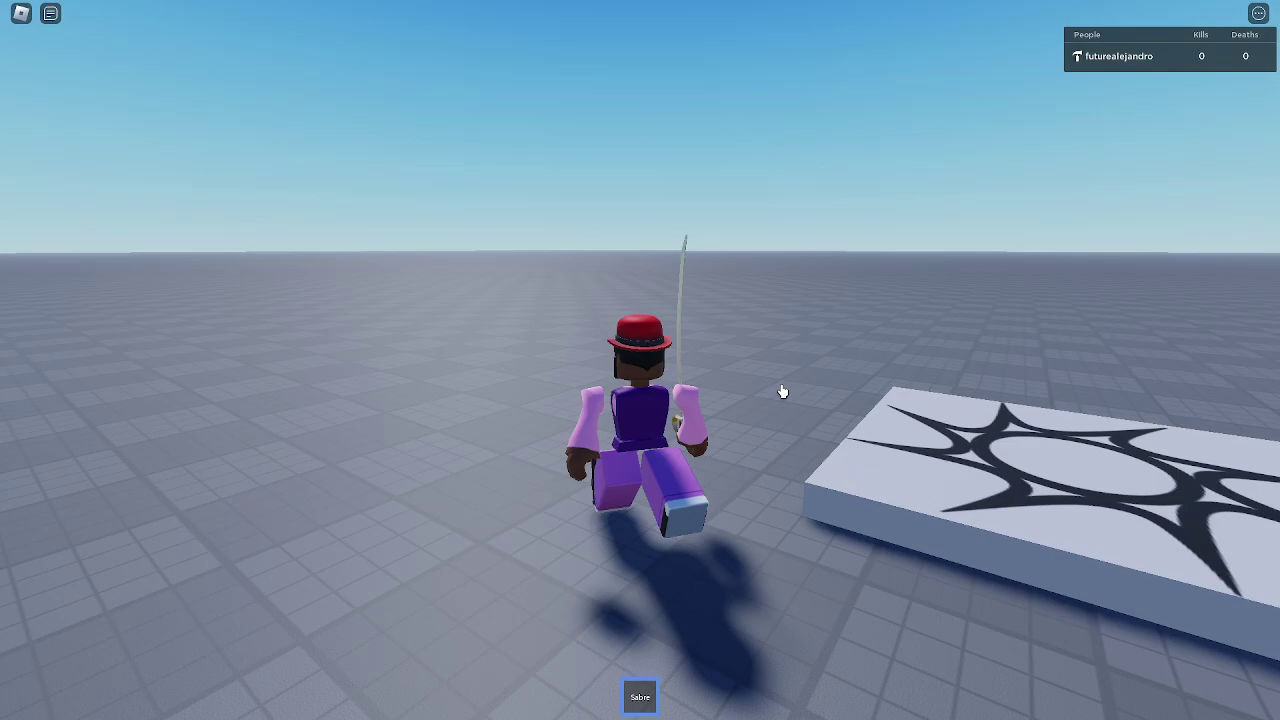
key(d)
Open the Developer Console and examine the client and server logs for animation errors while moving the character.
key(F9)
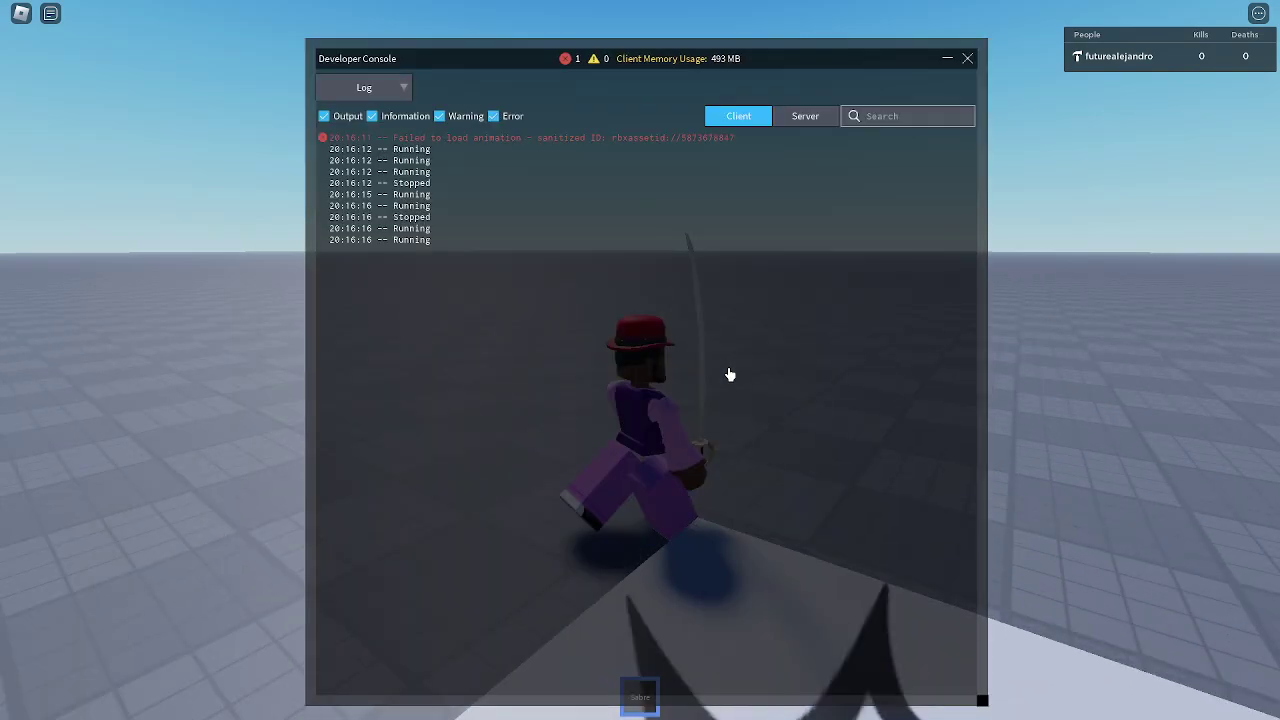
key(s)
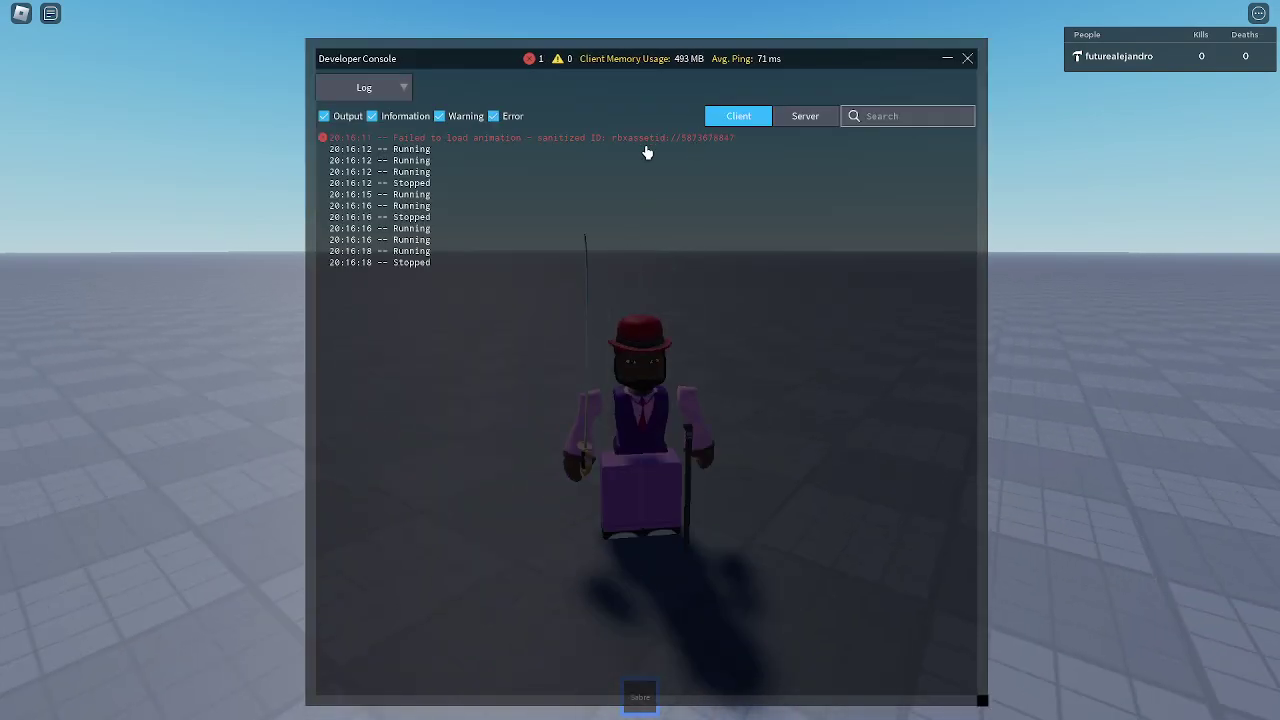
key(s)
click(806, 117)
click(738, 116)
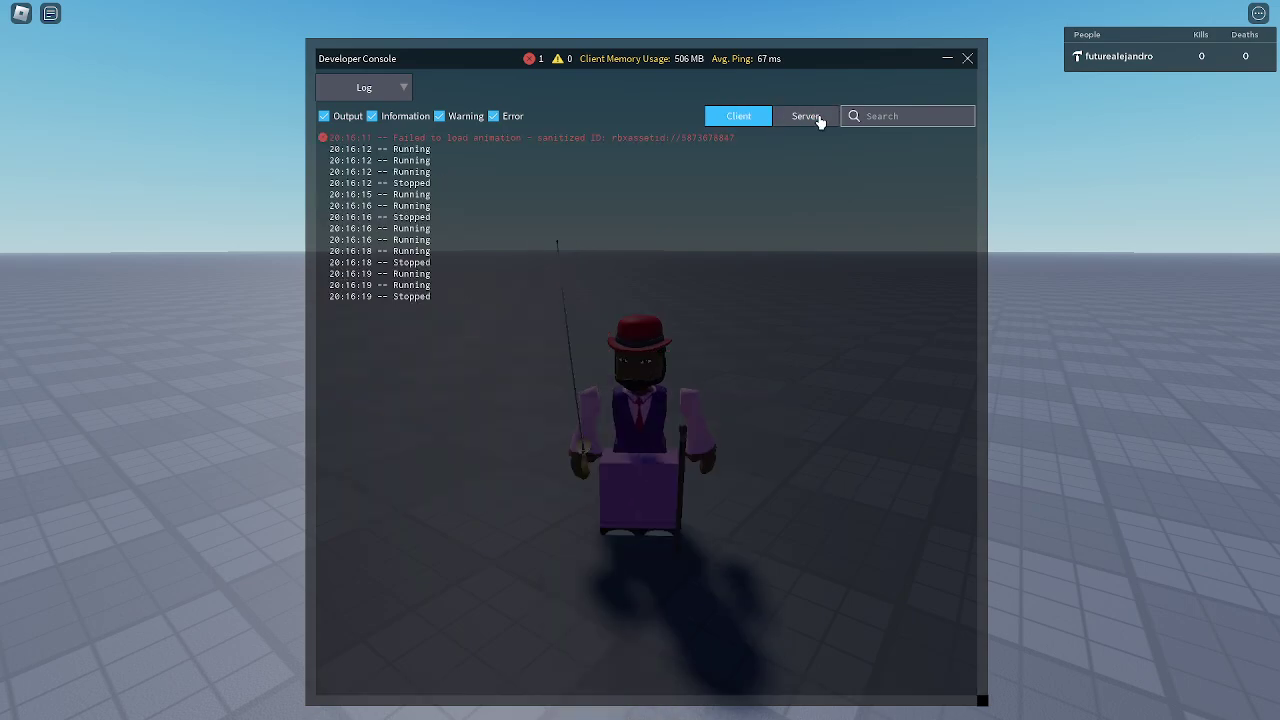
click(808, 117)
click(716, 117)
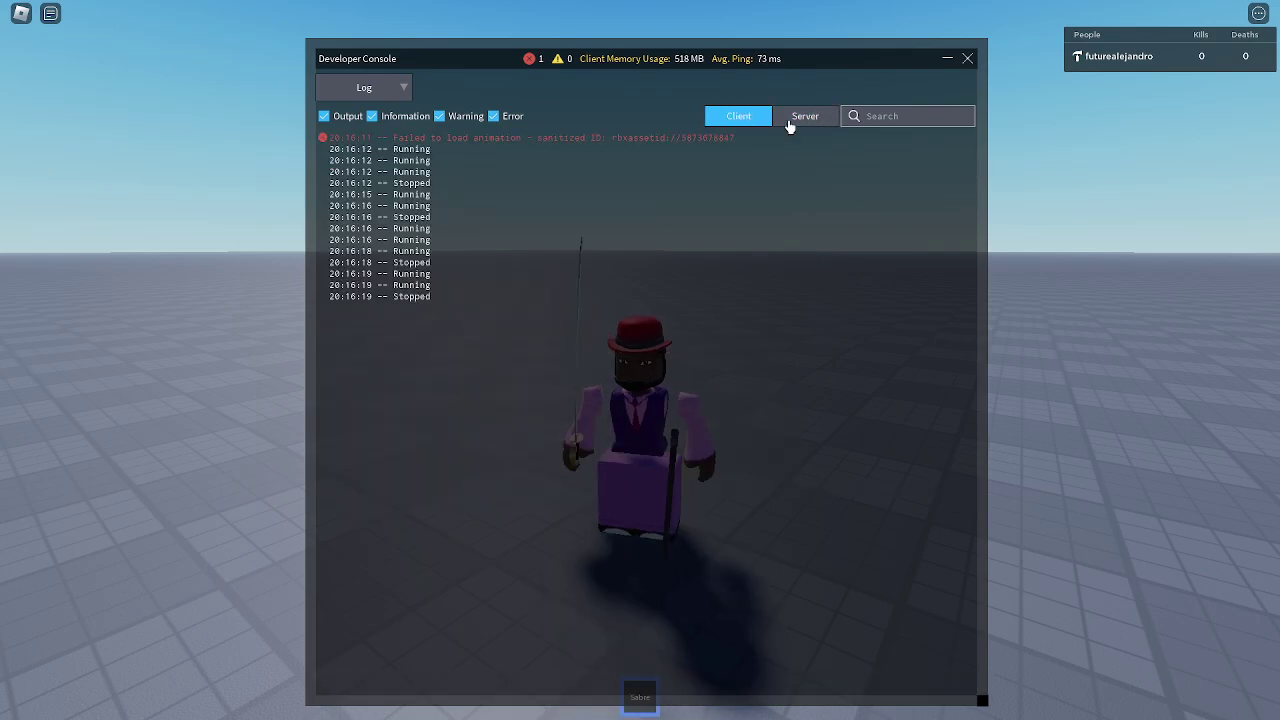
click(790, 125)
click(750, 119)
key(s)
key(a)
key(w)
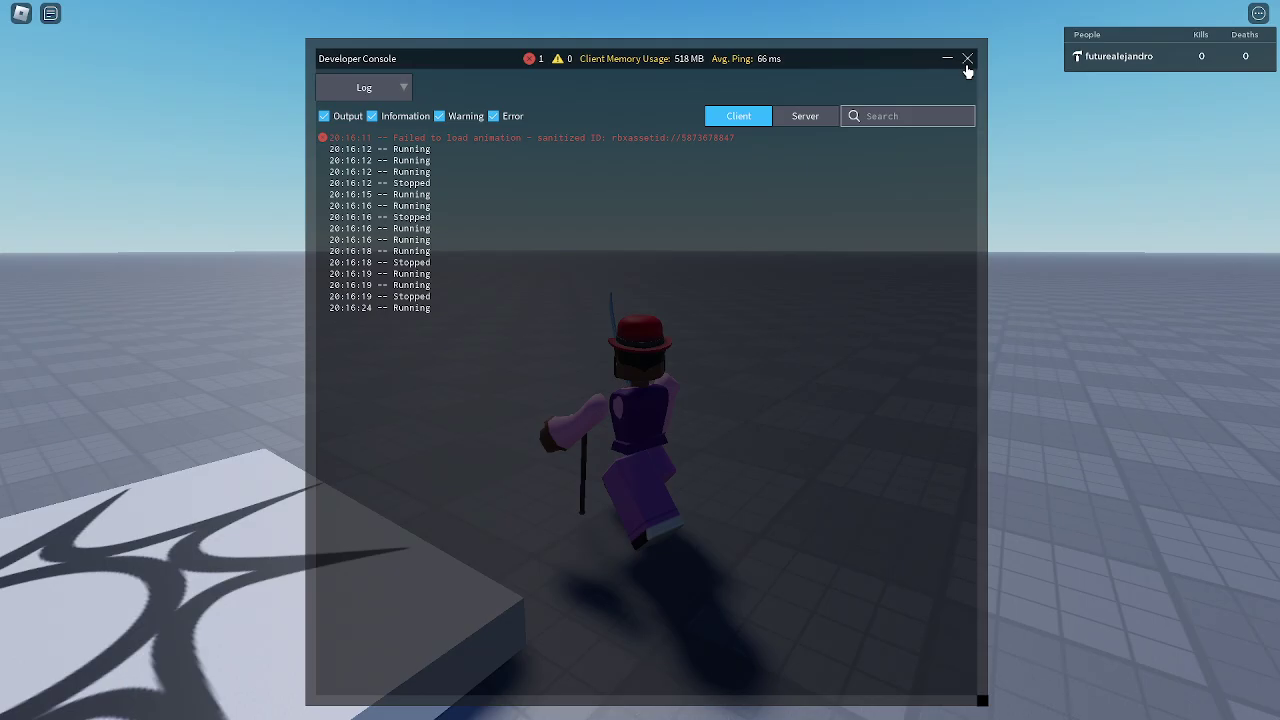
Close the Developer Console and test equipping and unequipping the Sabre while moving the character and toggling shift lock.
click(967, 62)
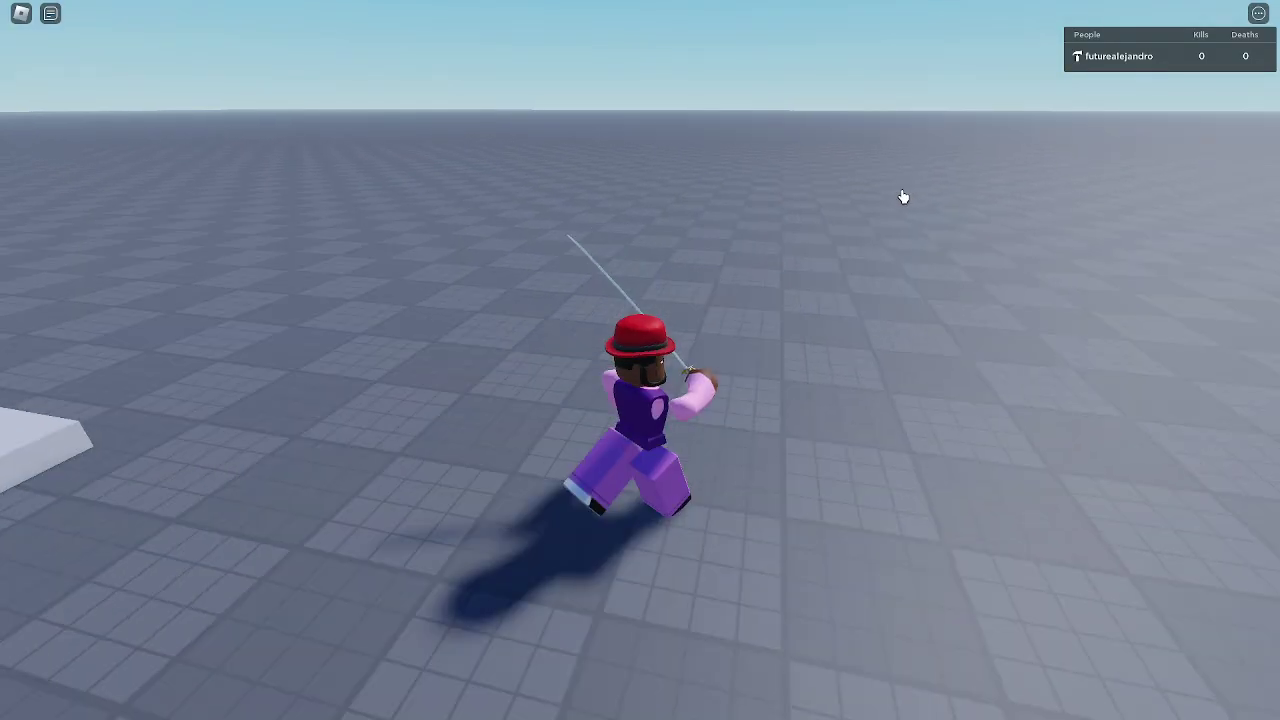
key(shift)
key(shift)
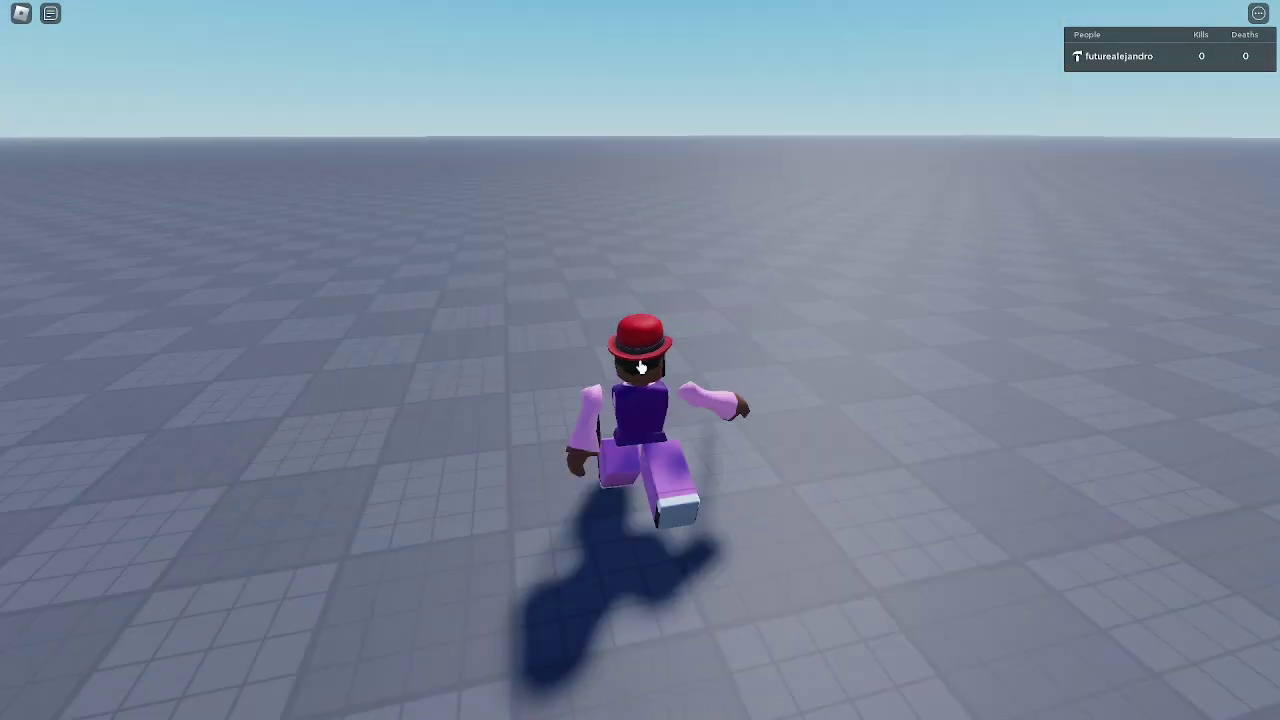
key(1)
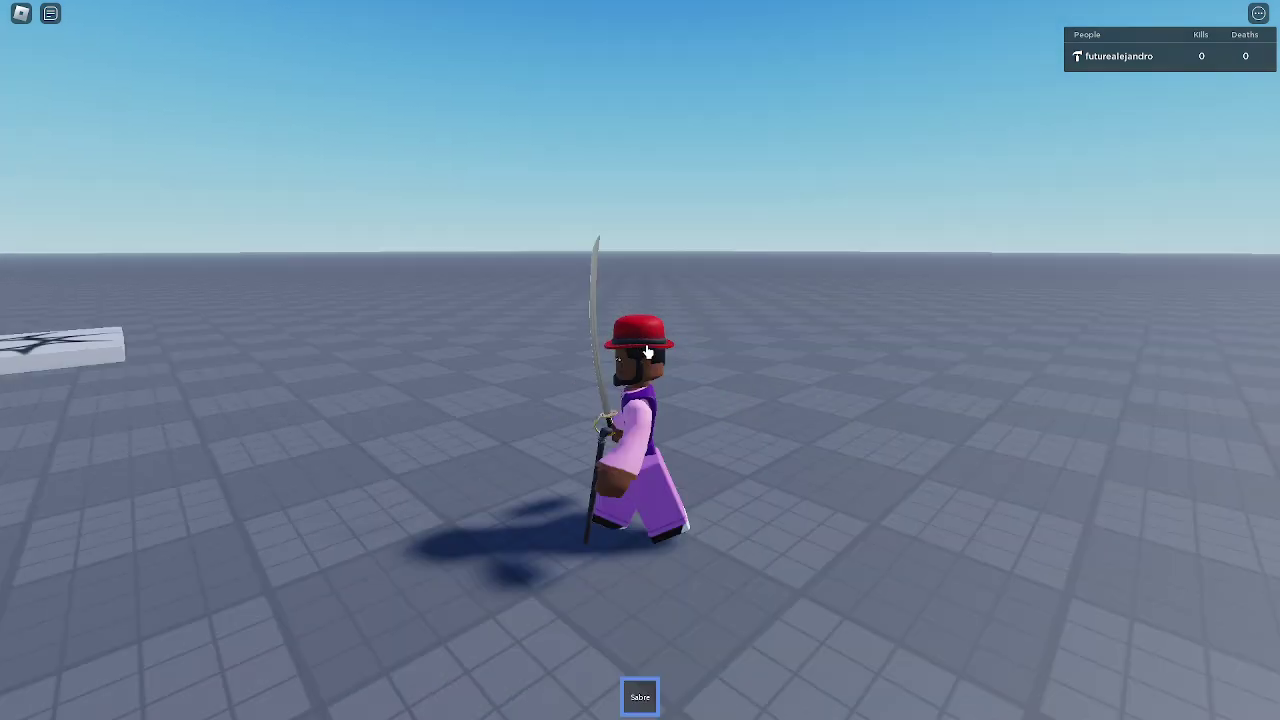
key(w)
right_drag(648, 351, 648, 351)
key(d)
key(1)
right_drag(742, 305, 742, 305)
key(s)
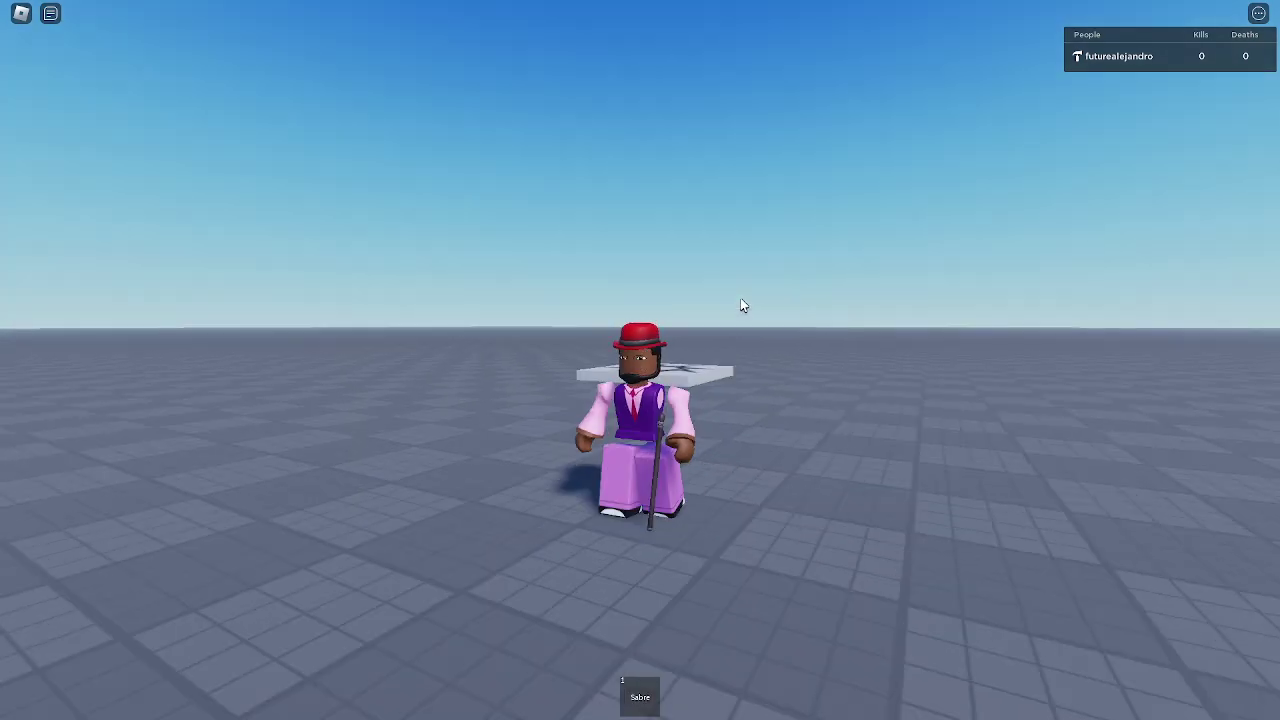
scroll(743, 305, down, 3)
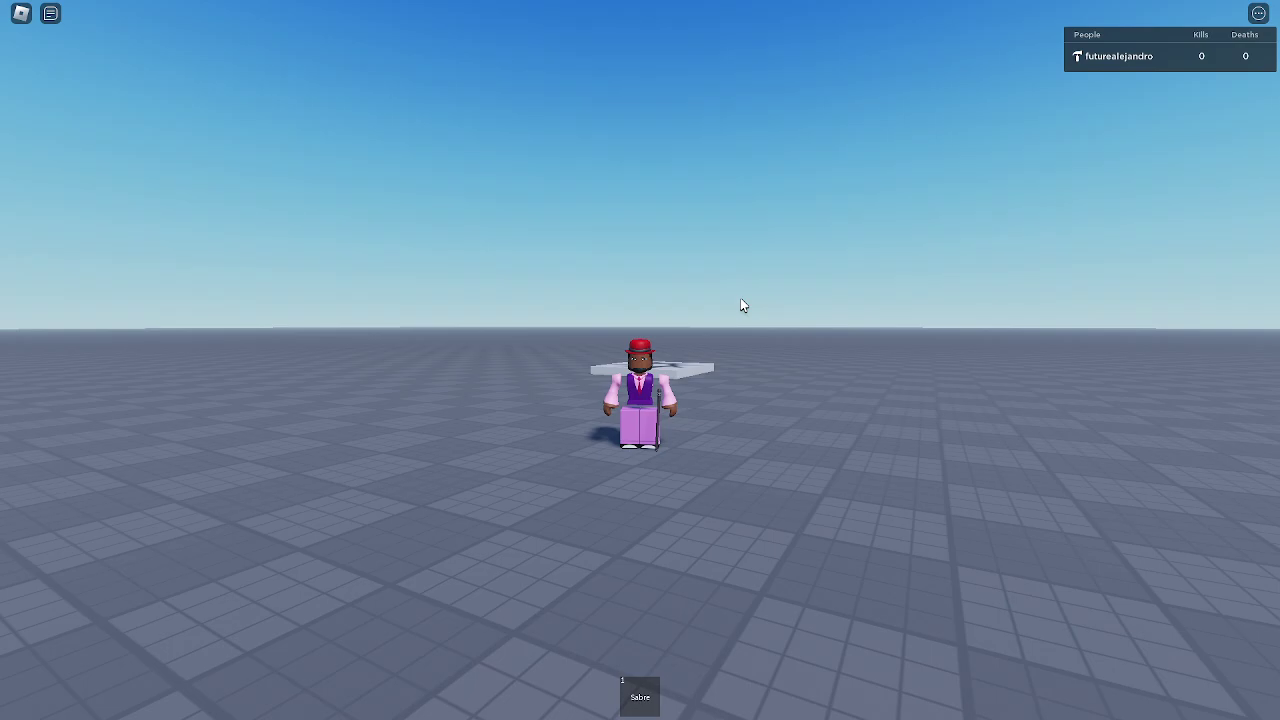
Set the in-game Graphics Mode to Manual and resume playing.
key(Escape)
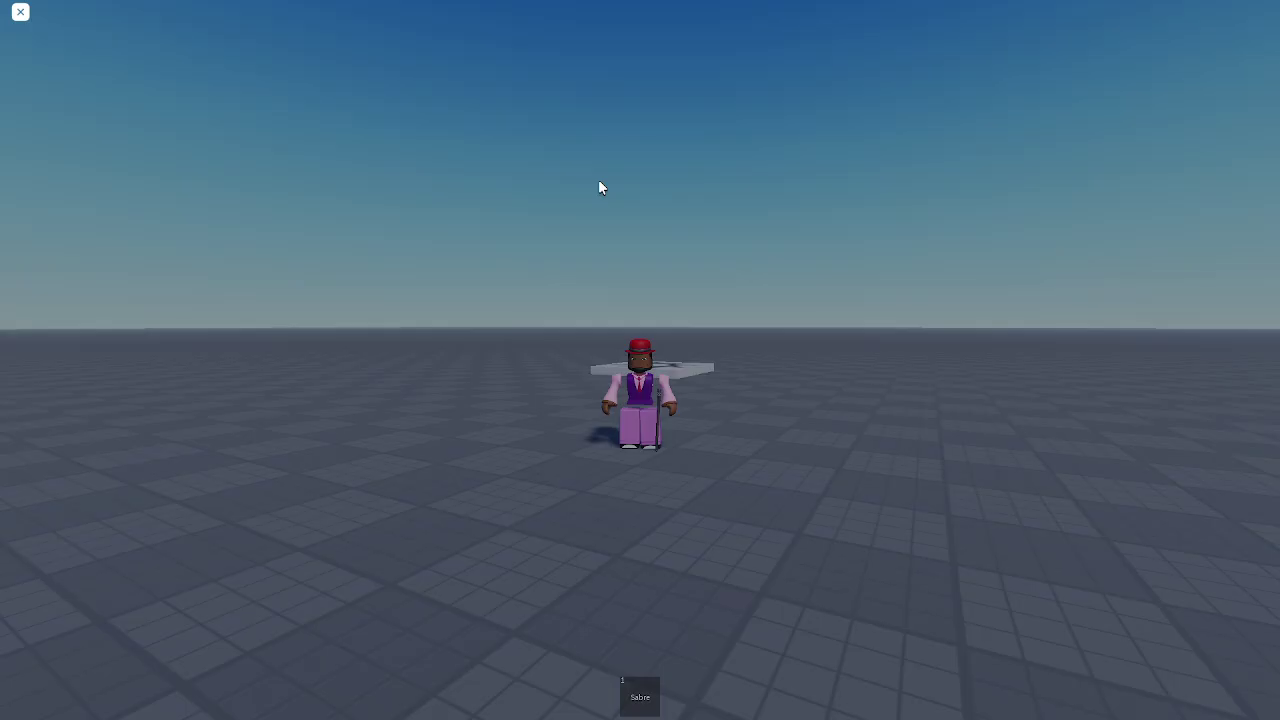
click(548, 136)
click(887, 453)
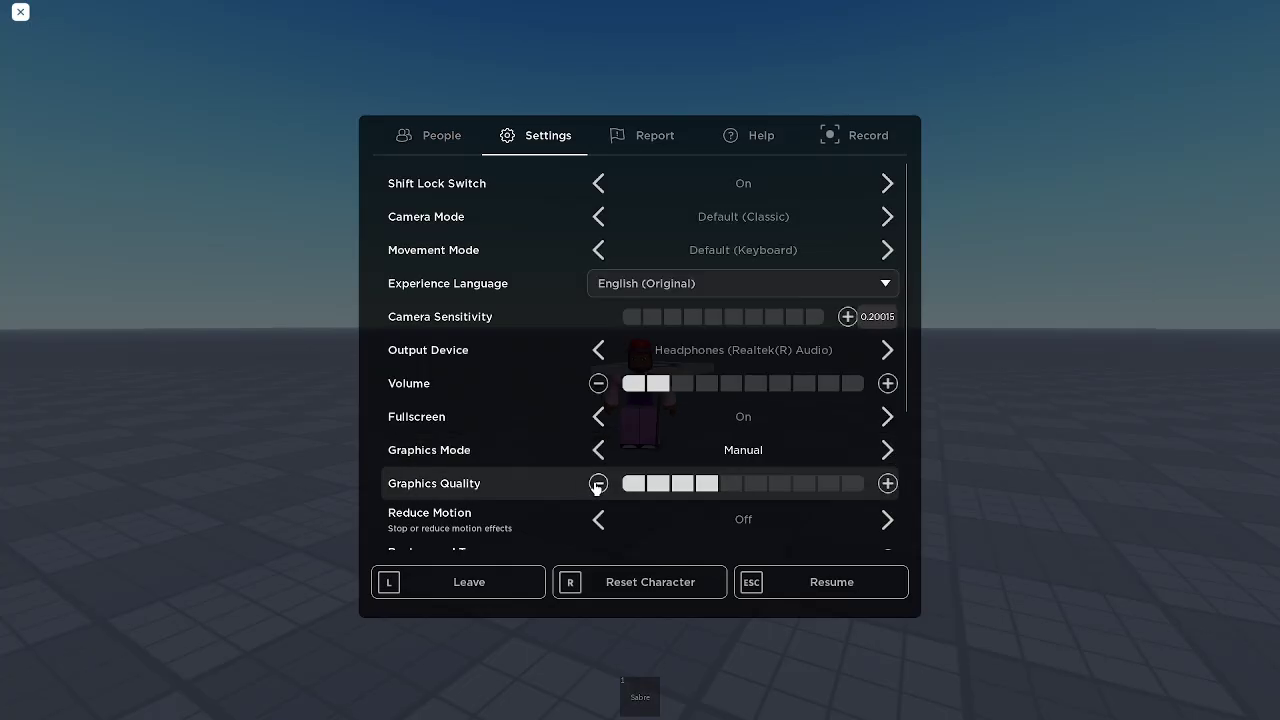
key(Escape)
Walk the character around with the Sabre drawn, trying attacks and shift lock to check the tool's animations.
key(w)
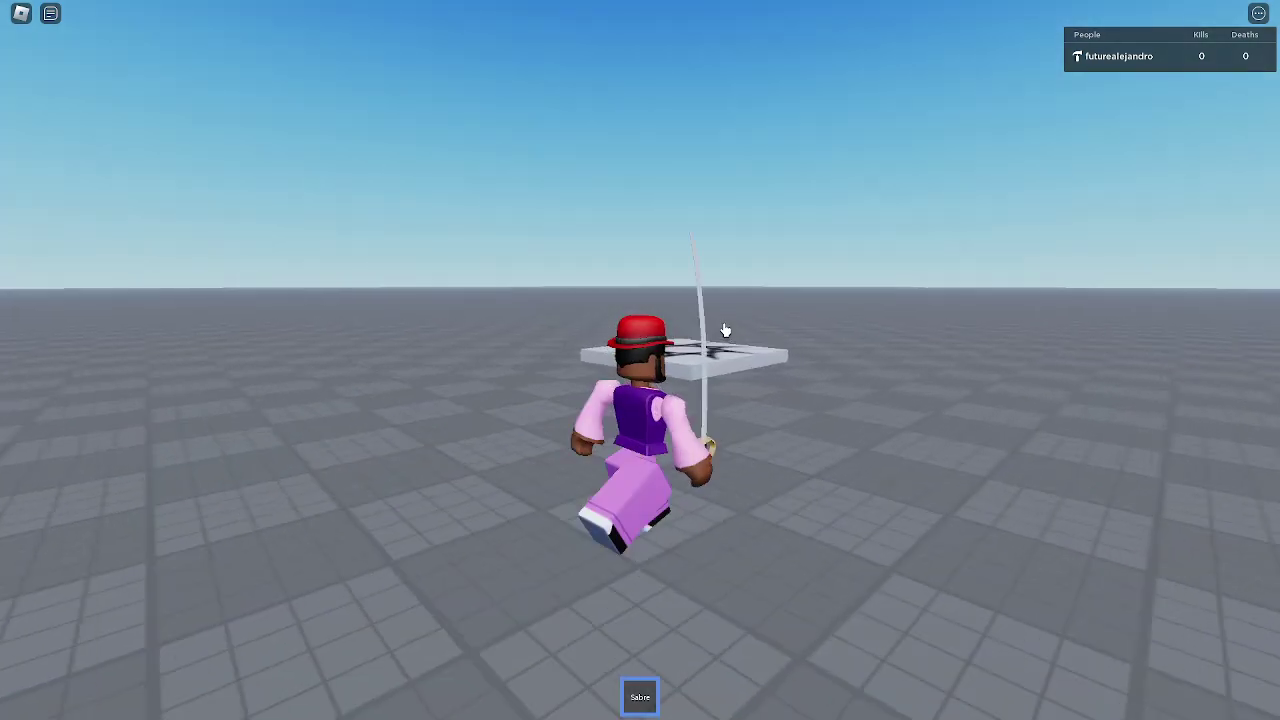
key(d)
key(s)
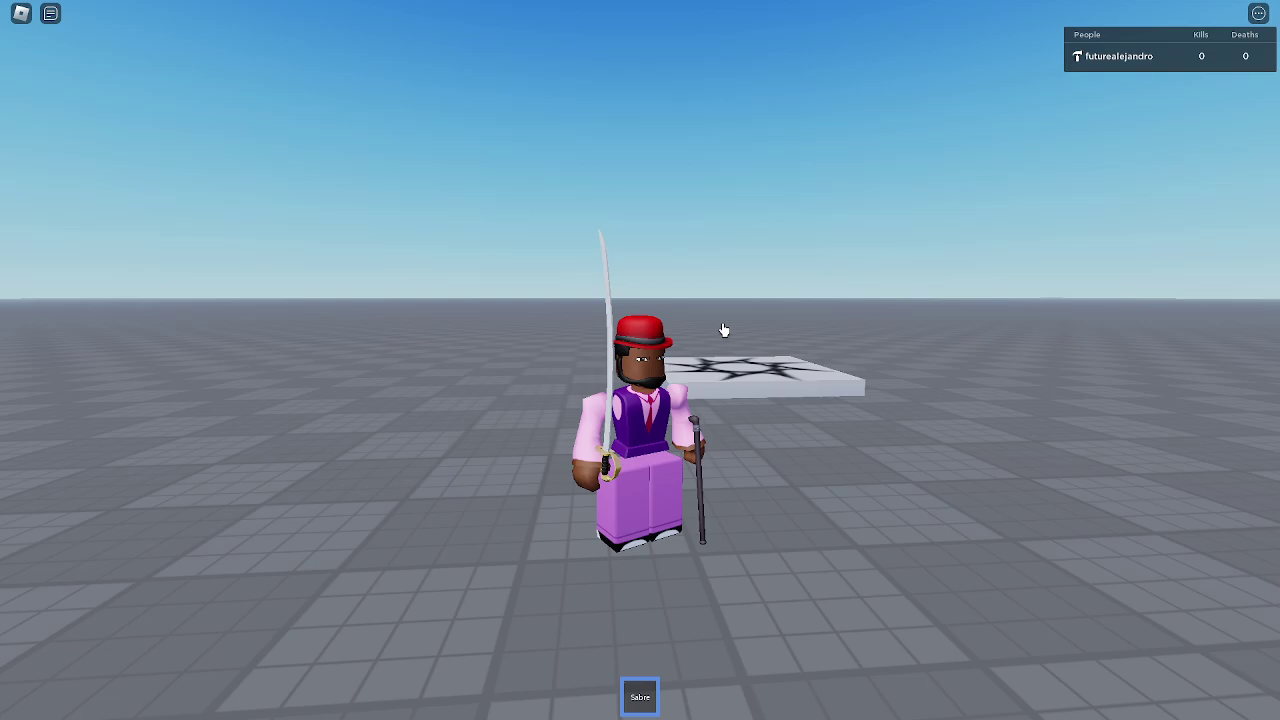
key(d)
right_drag(724, 330, 689, 347)
key(s)
click(691, 348)
key(shift)
key(w)
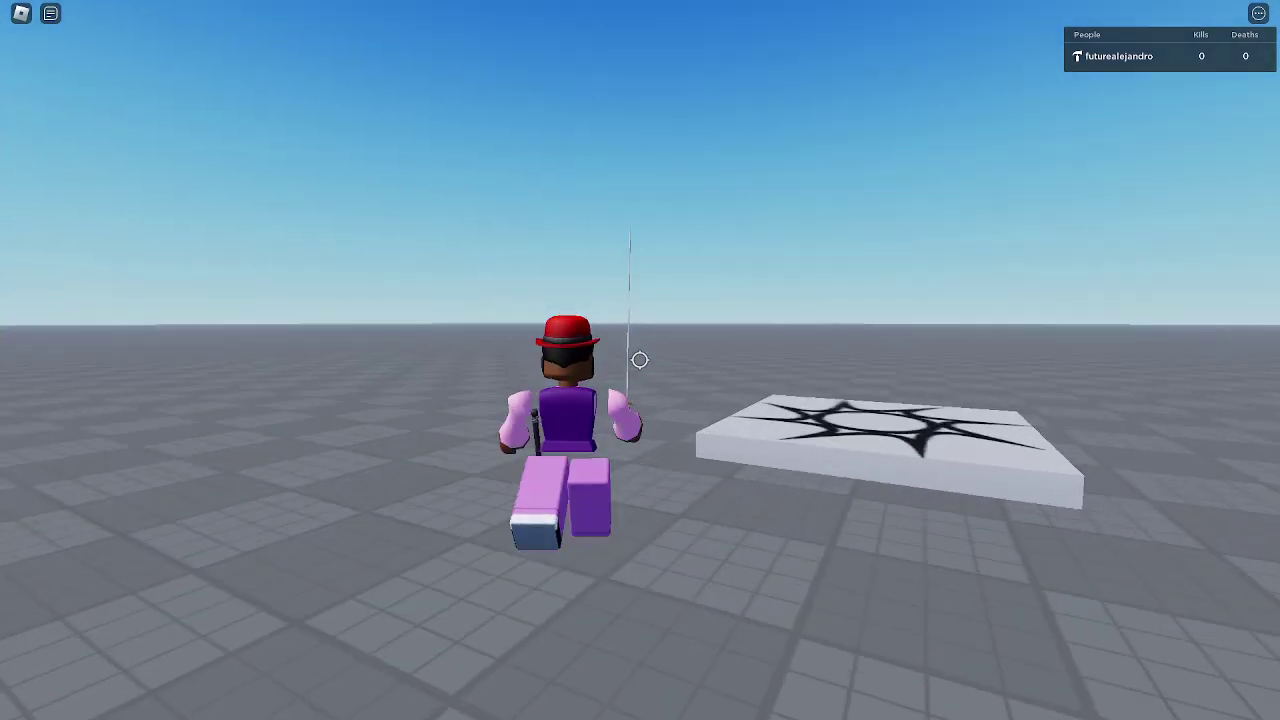
click(640, 360)
key(shift)
key(s)
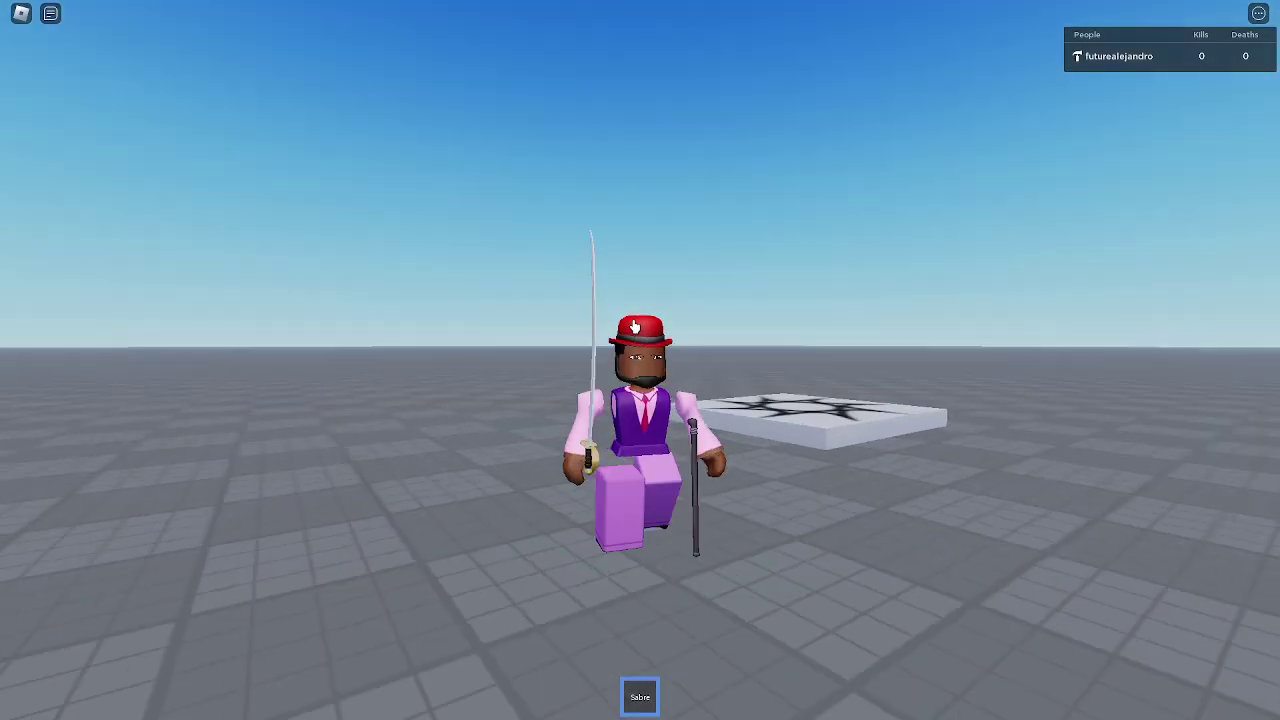
Quit the running game and switch back to the musket tech test place in Roblox Studio.
key(1)
key(alt+F4)
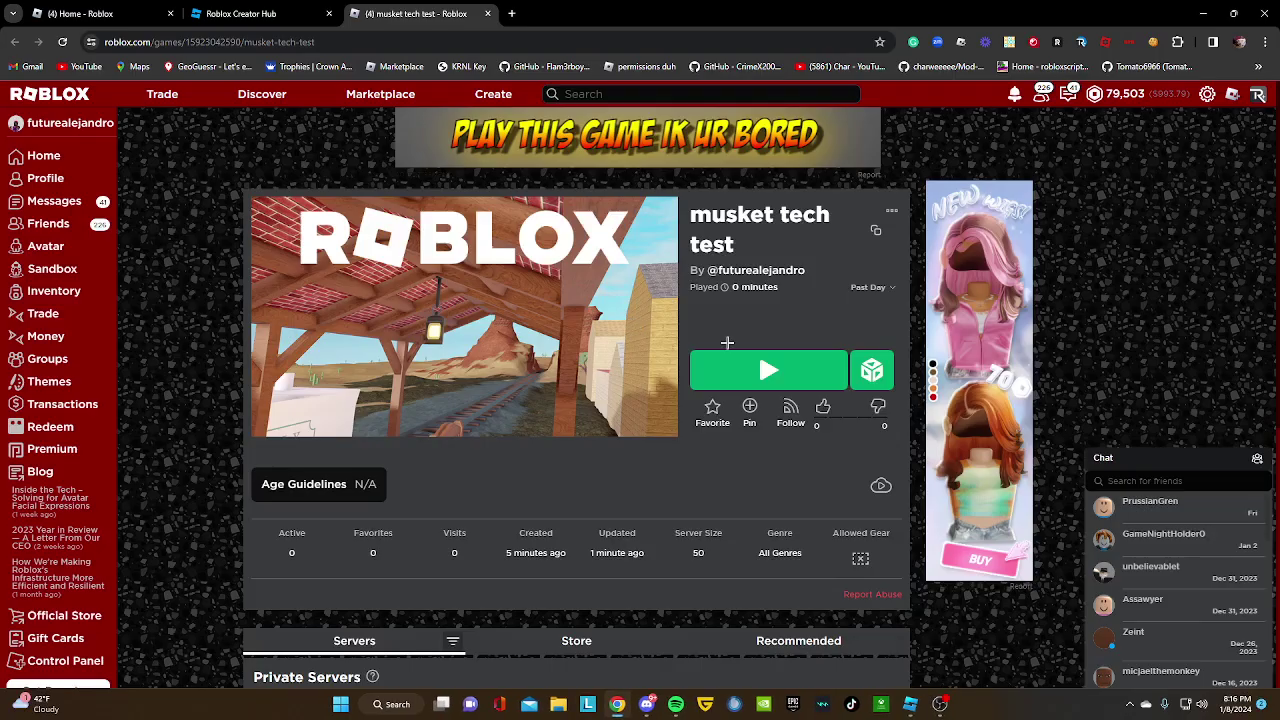
click(910, 704)
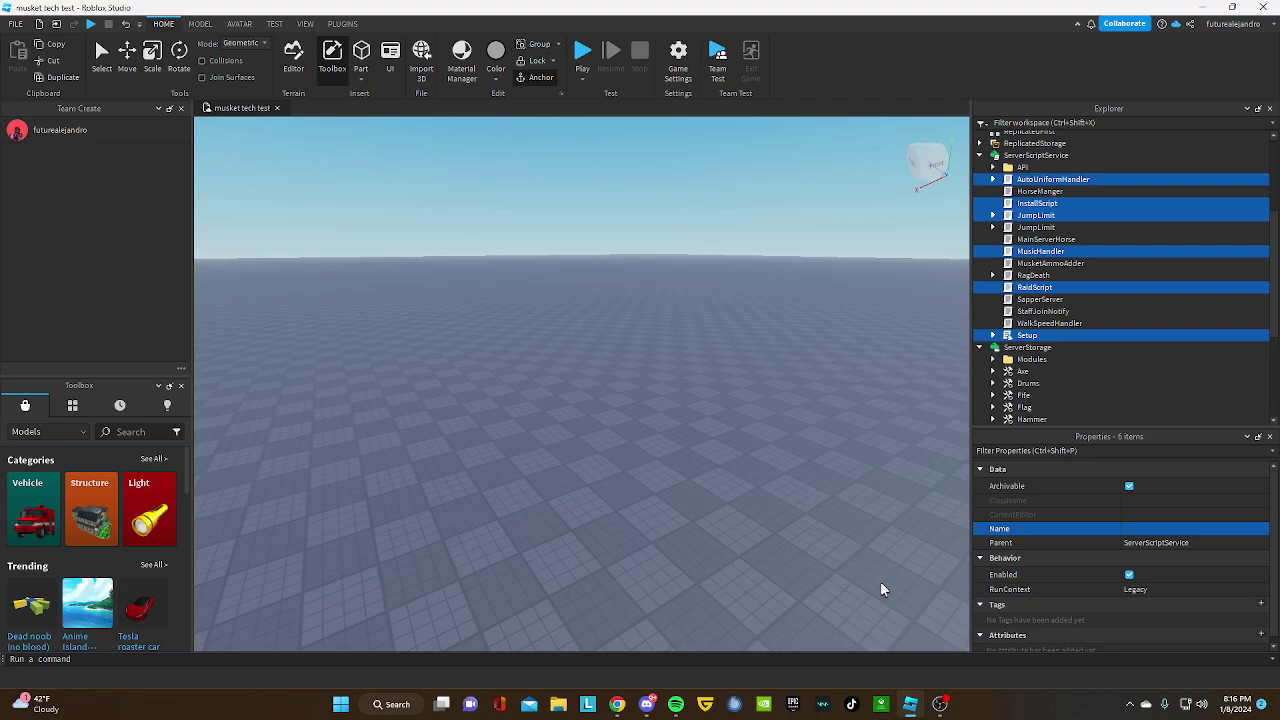